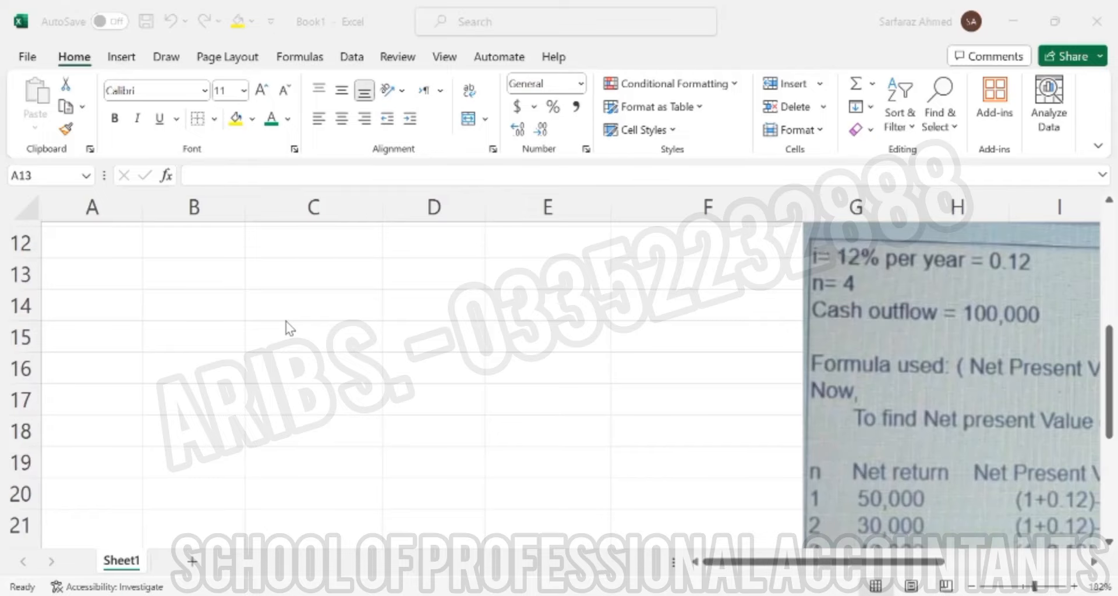
- Enter "Data:" in cell A13 and "i=12 per year = .12" in cell A14
click(87, 274)
text(Data:)
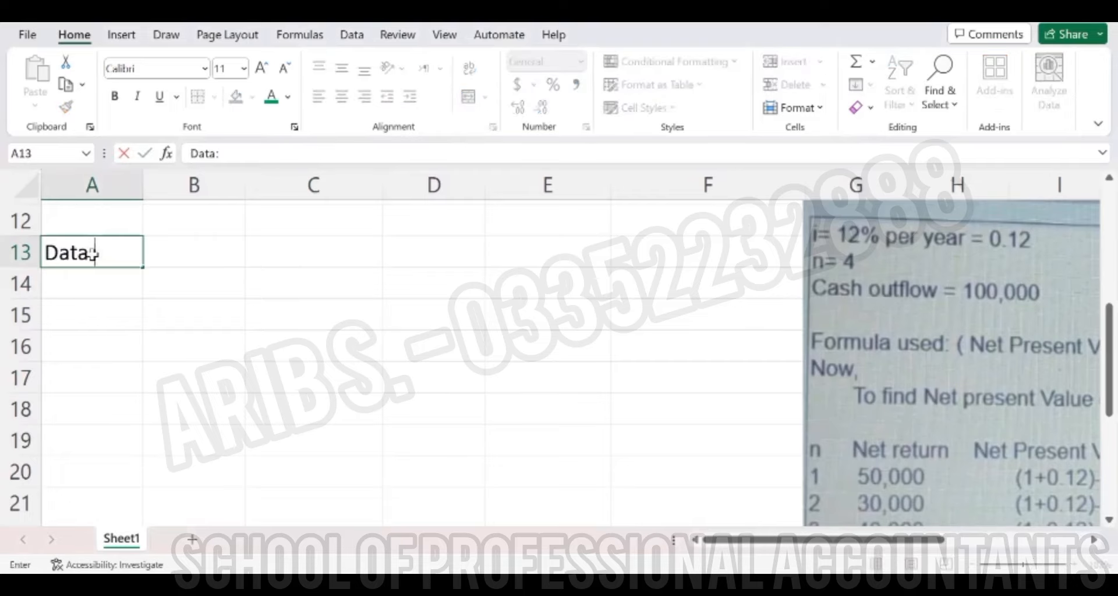
key(Return)
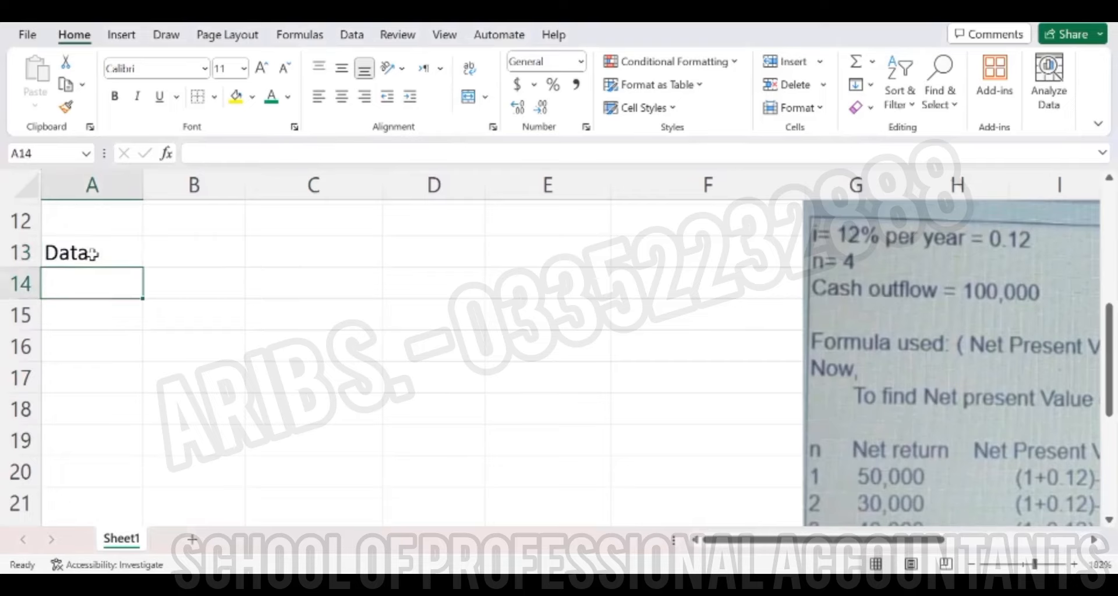
text(i=12)
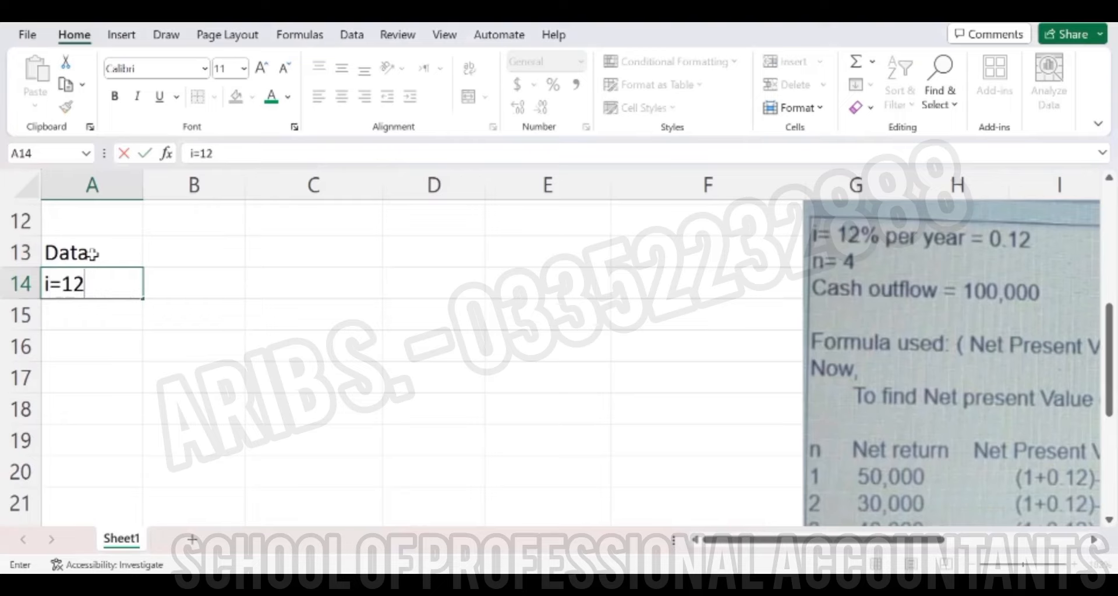
text( per year)
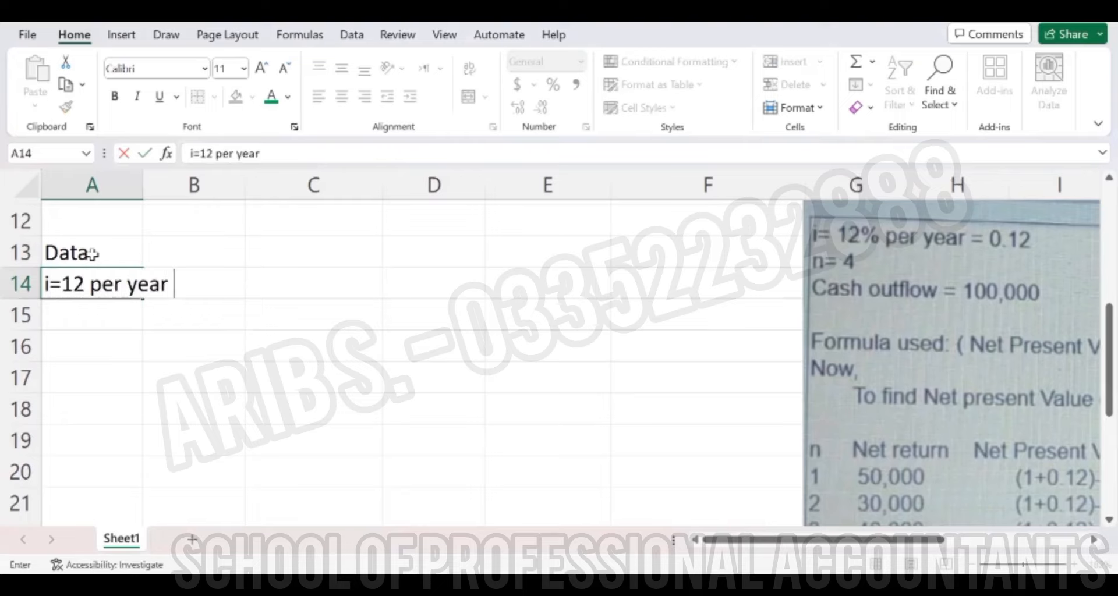
text( = .12)
key(Return)
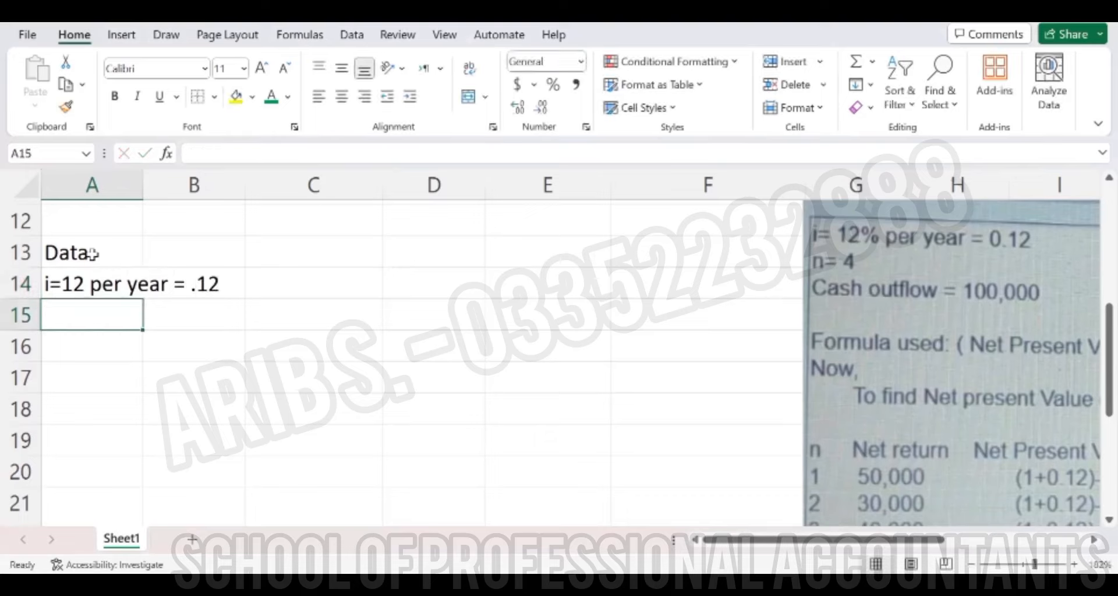
- Enter "CashFlow 100000" in cell A15 beneath the interest rate line
text(CashF)
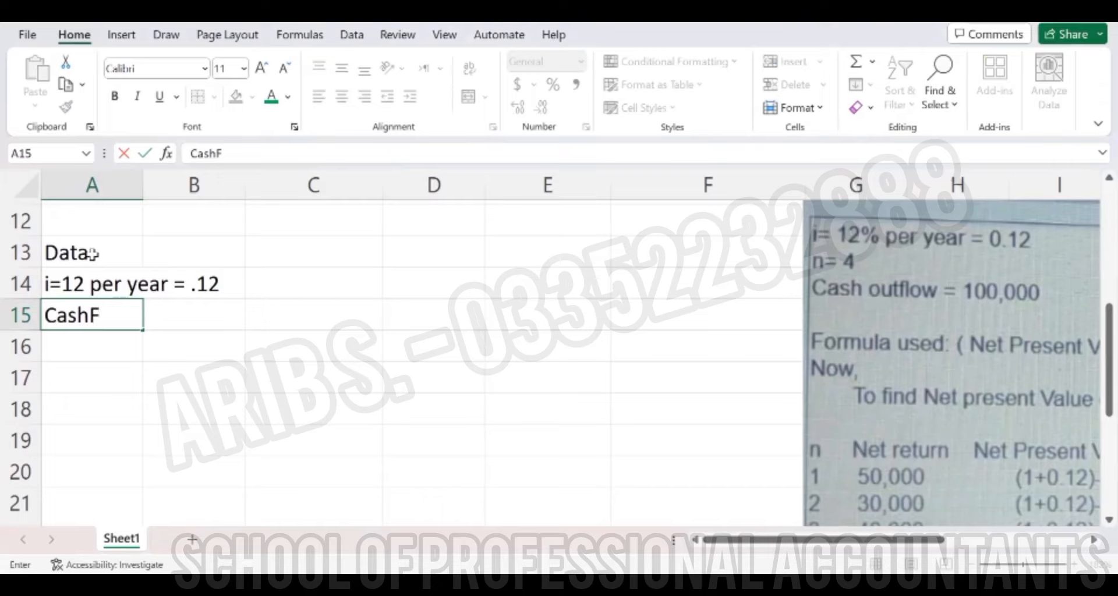
text(low 100)
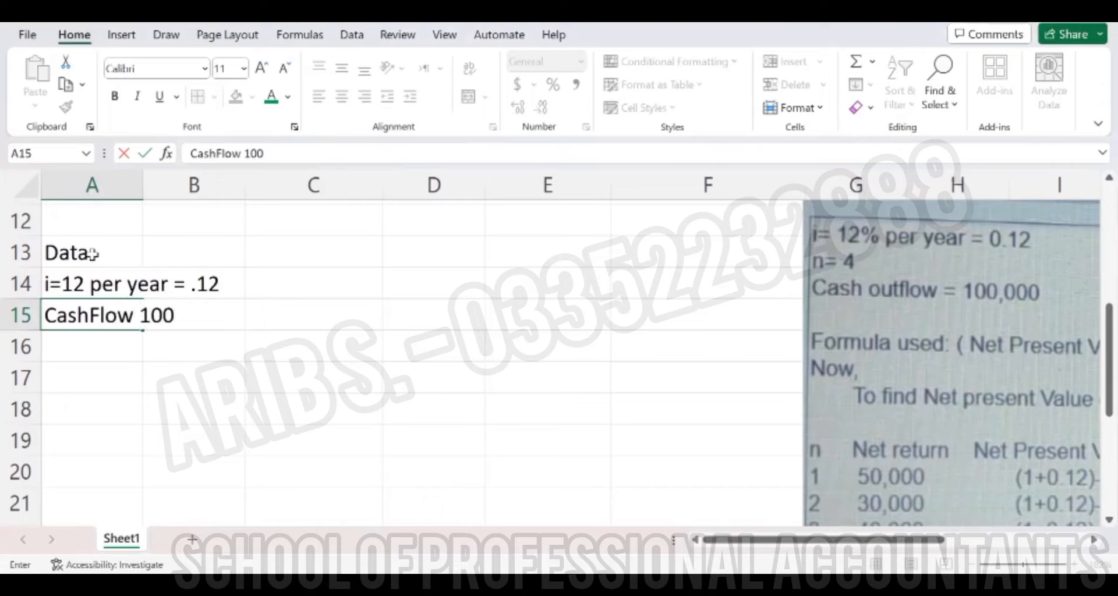
text(000)
key(Return)
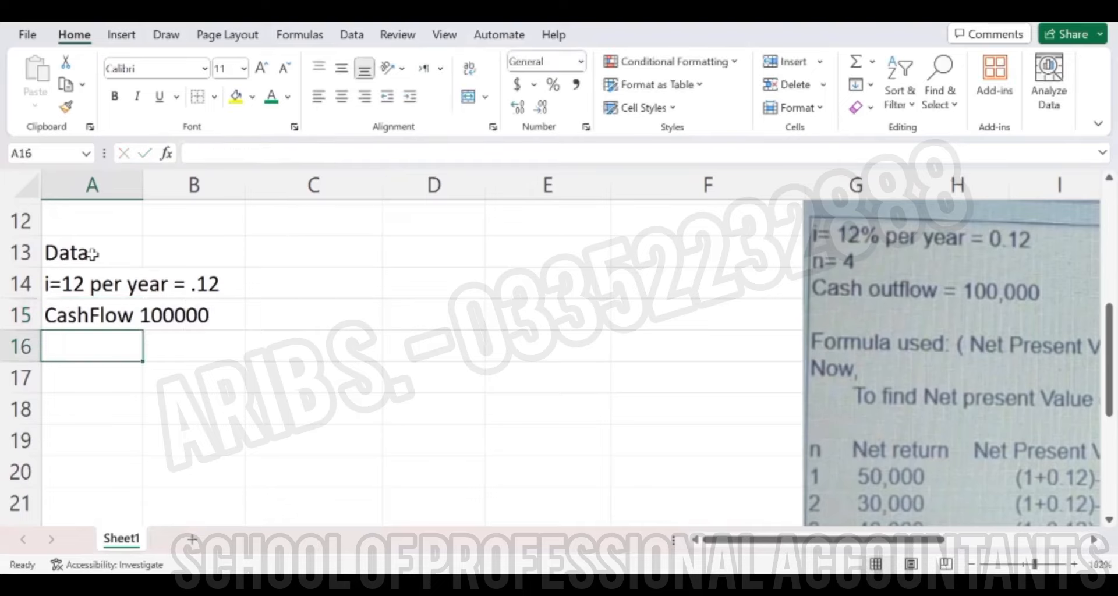
- Leave row 16 blank and enter "Formula: NPV Inflow - Outflow" in cell A17
key(Return)
text(Fo)
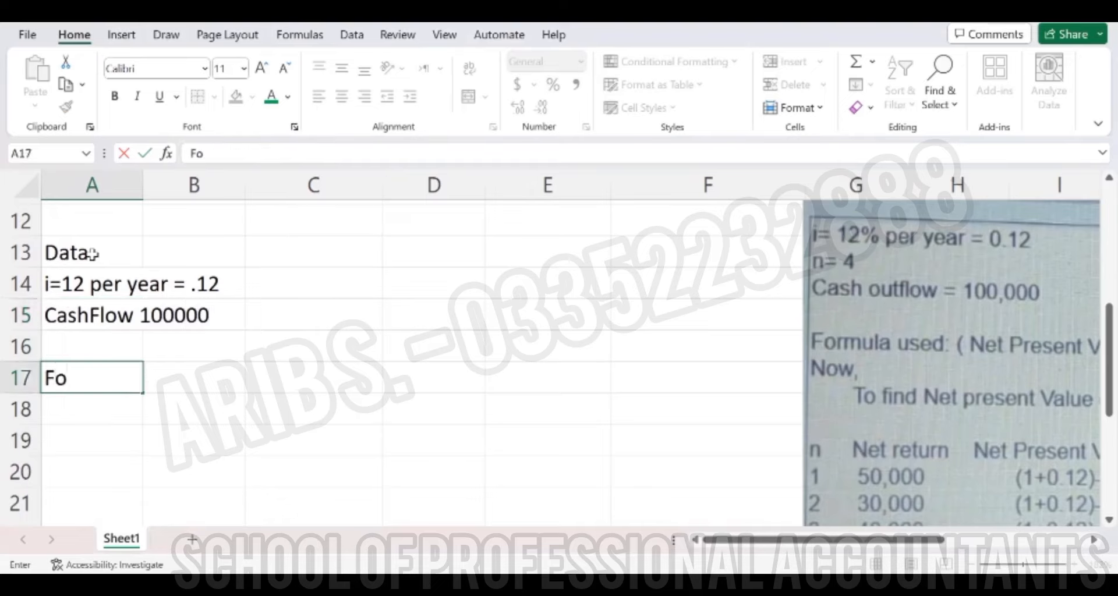
text(rmula)
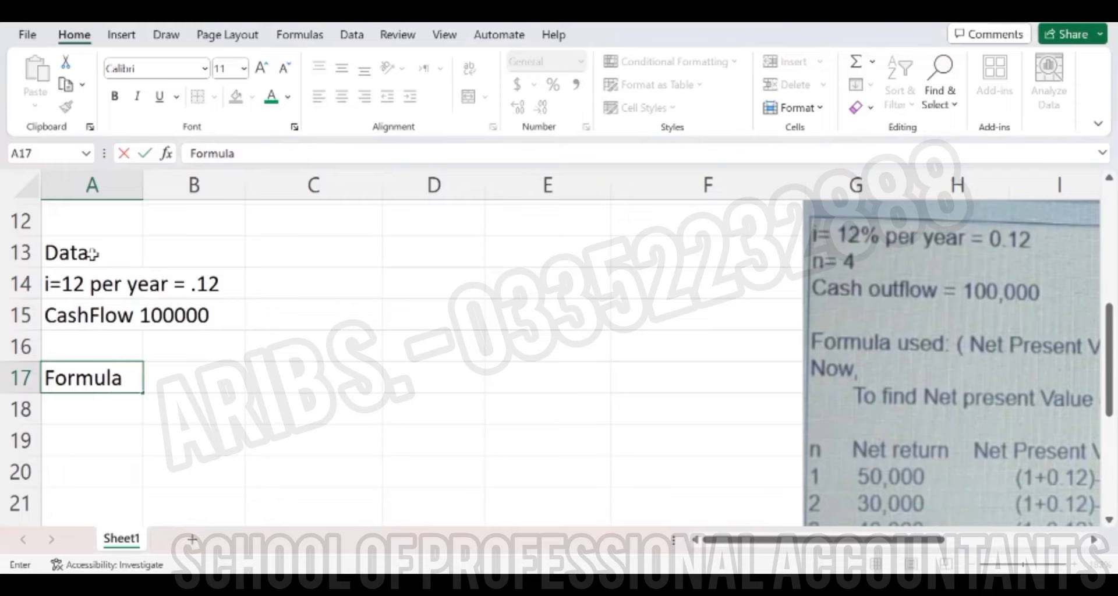
text(: NPV)
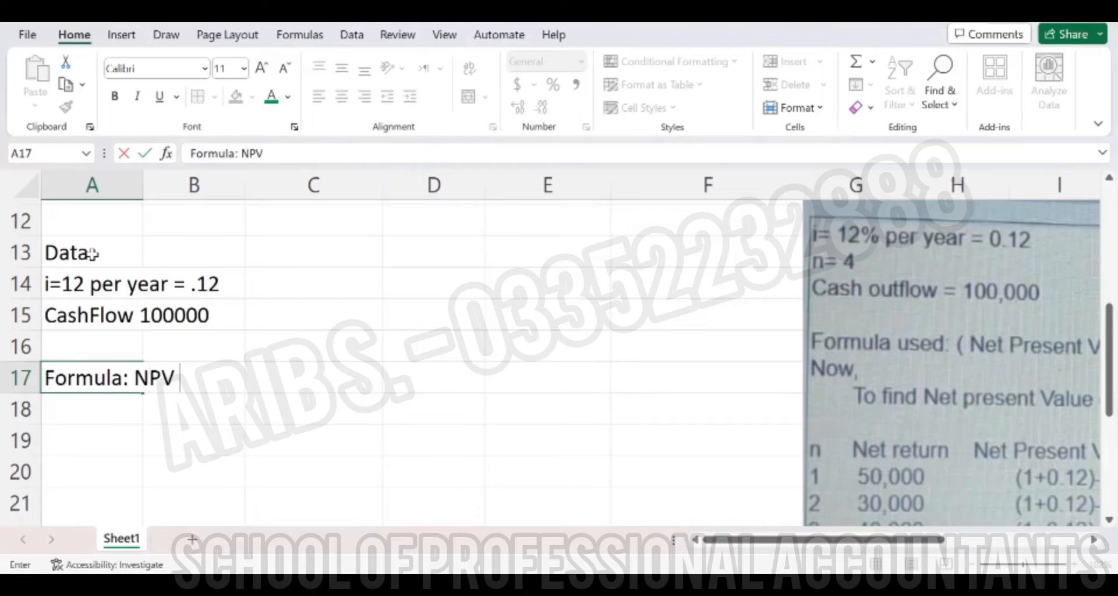
text( Inflow)
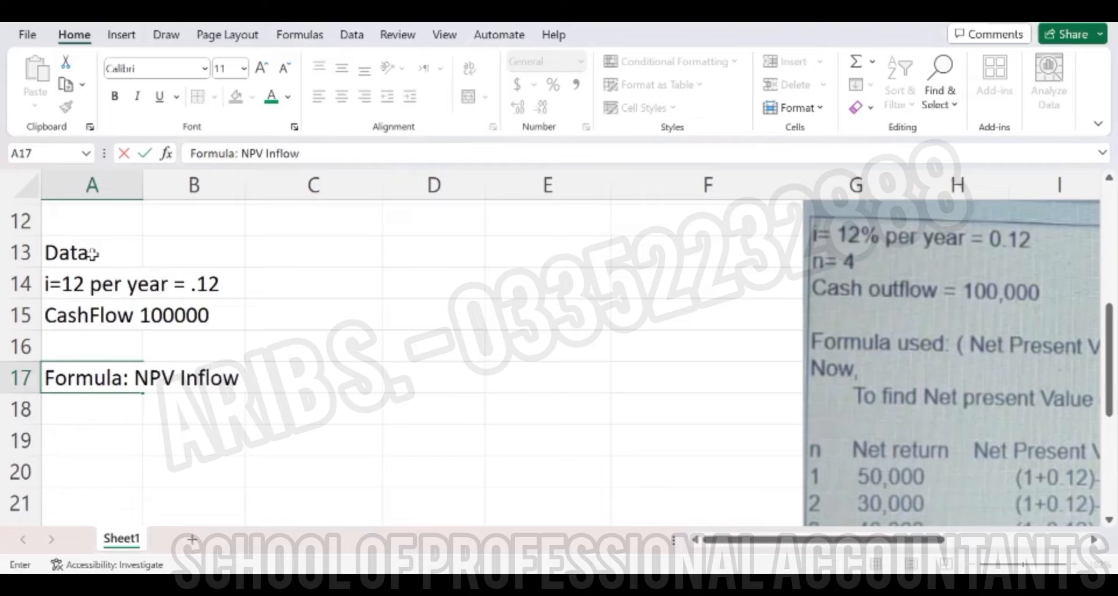
text( - Outflow)
key(ctrl+Return)
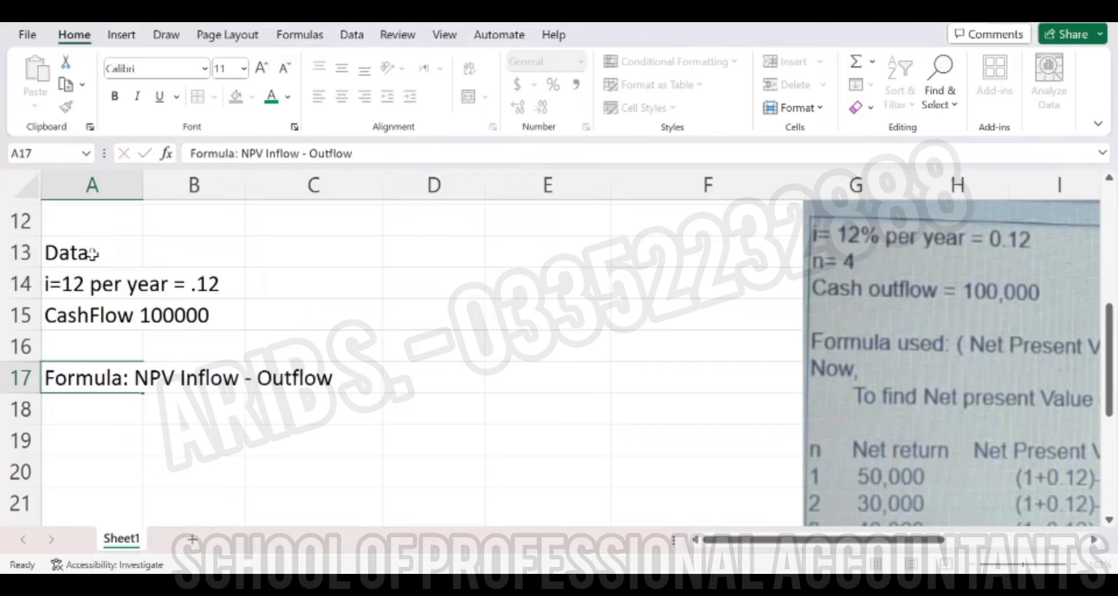
key(Return)
key(ctrl+Up)
key(ctrl+Up)
key(ctrl+Up)
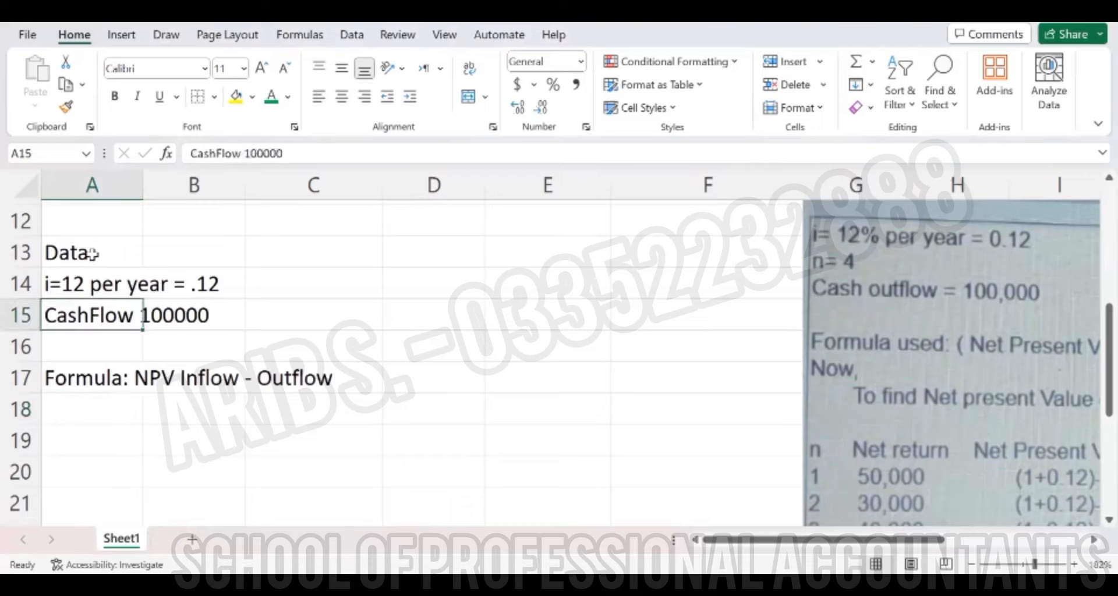
key(ctrl+Down)
key(ctrl+Down)
key(Down)
key(Right)
key(Right)
key(Right)
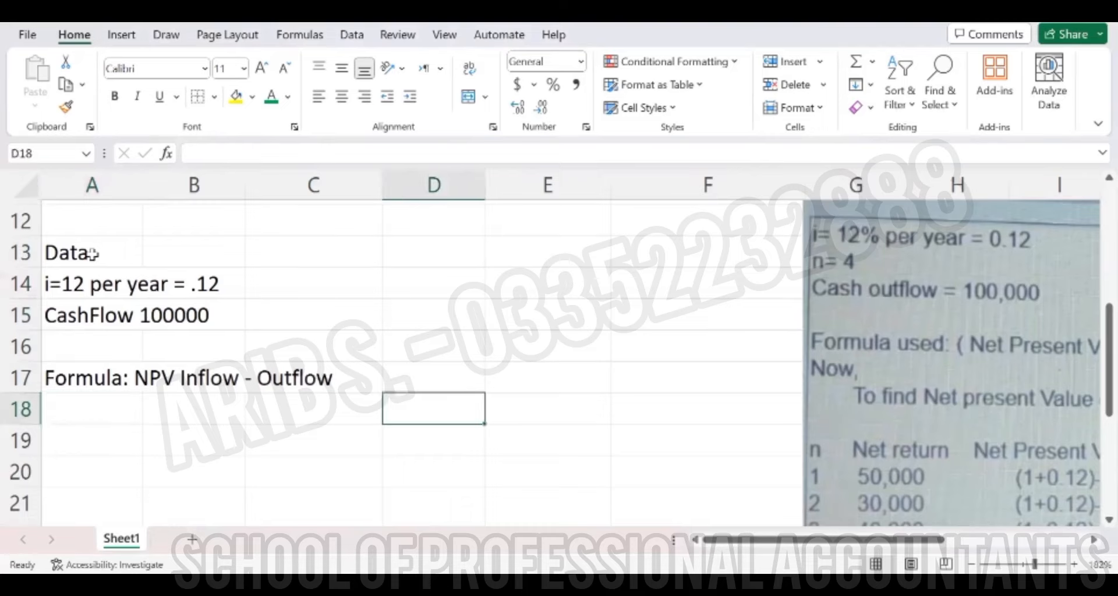
key(Left)
key(Left)
key(Left)
key(Up)
key(ctrl+Up)
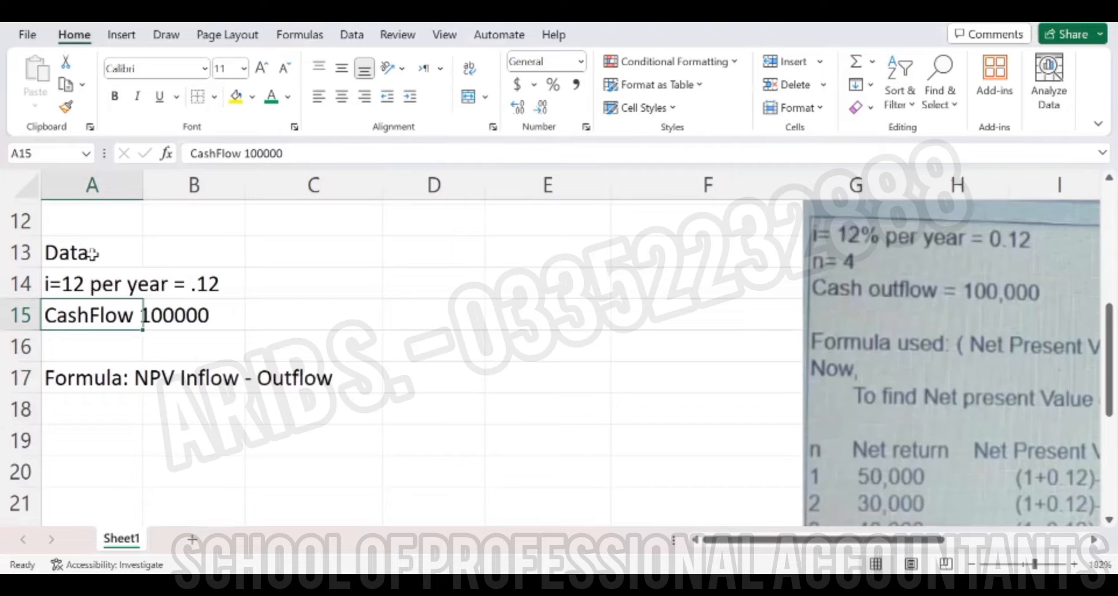
key(Up)
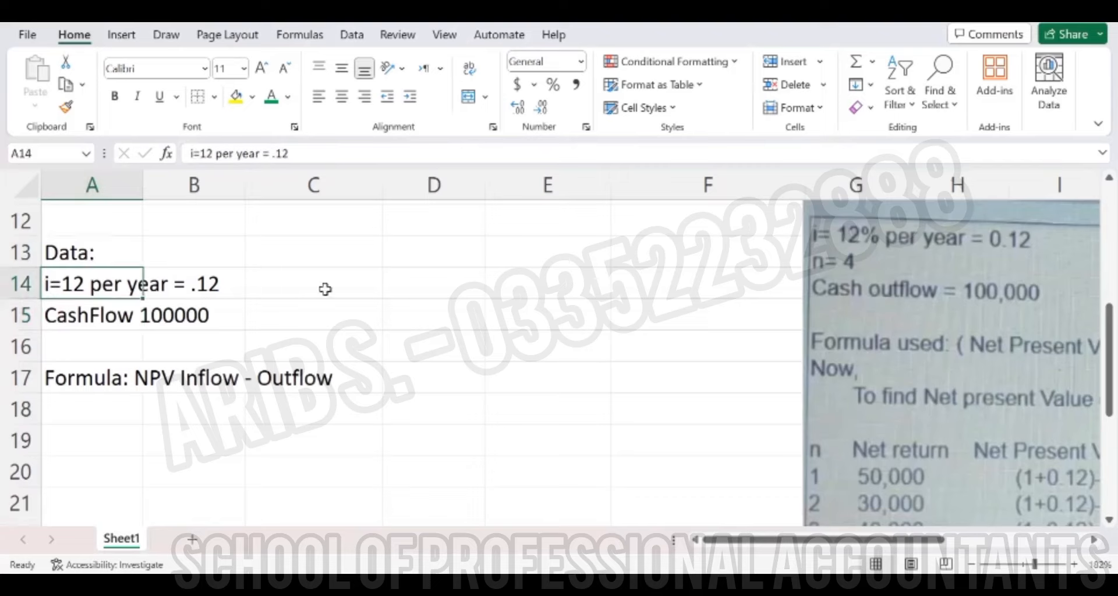
key(Down)
key(Up)
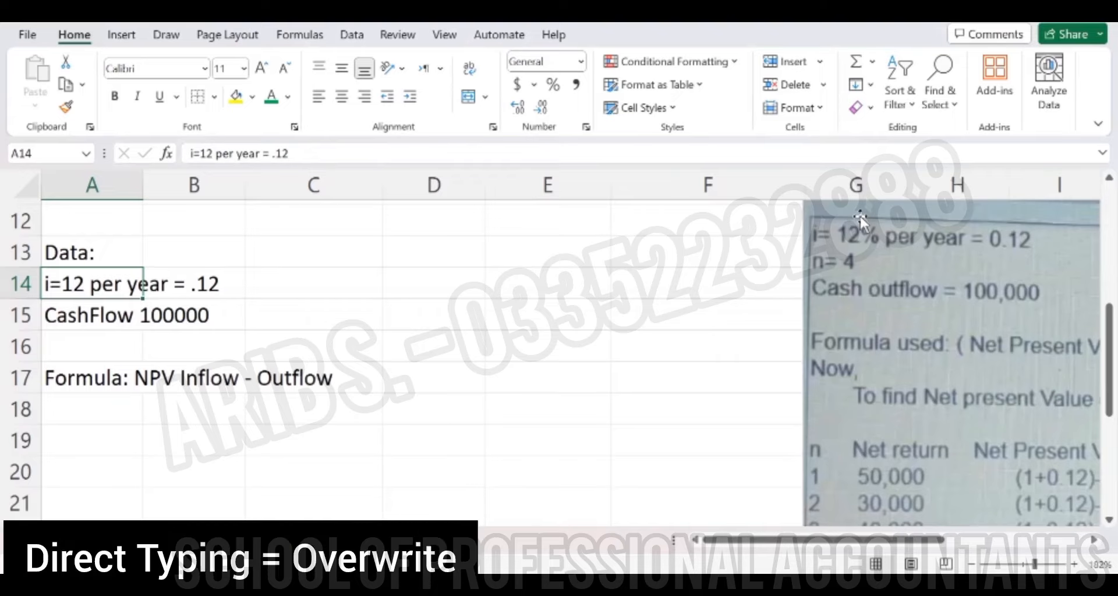
- Try to add the percent sign to the interest rate line by entering "%" directly over cell A14
text(%)
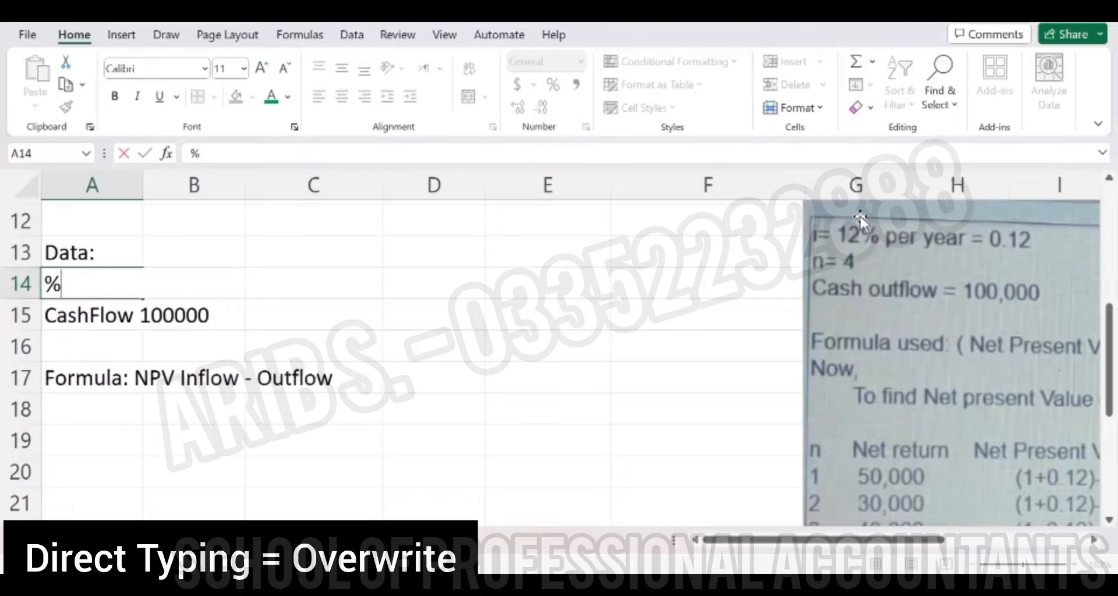
key(Return)
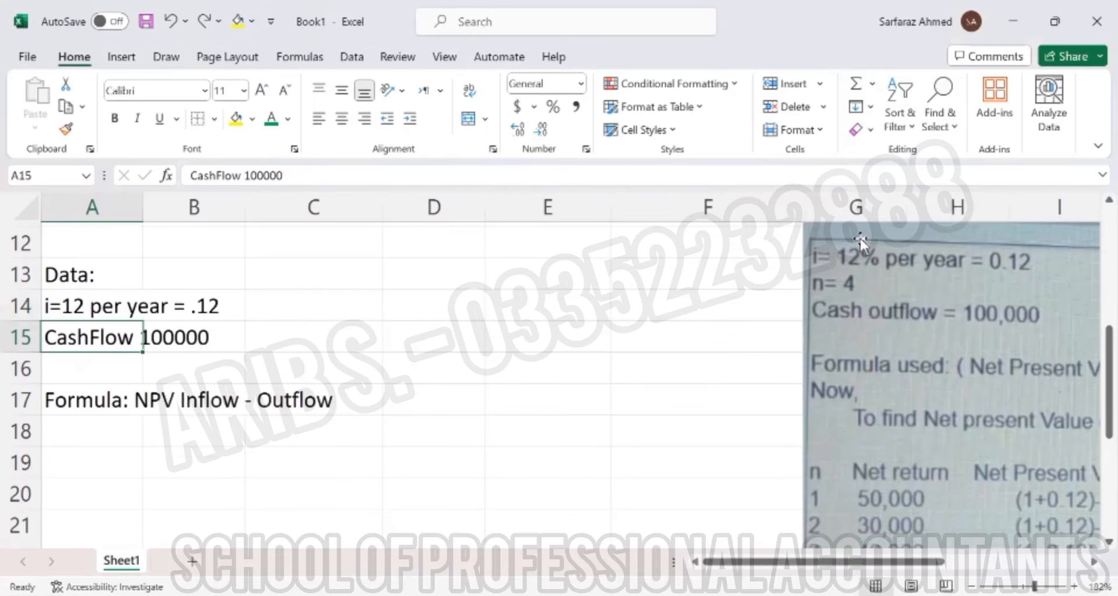
key(Up)
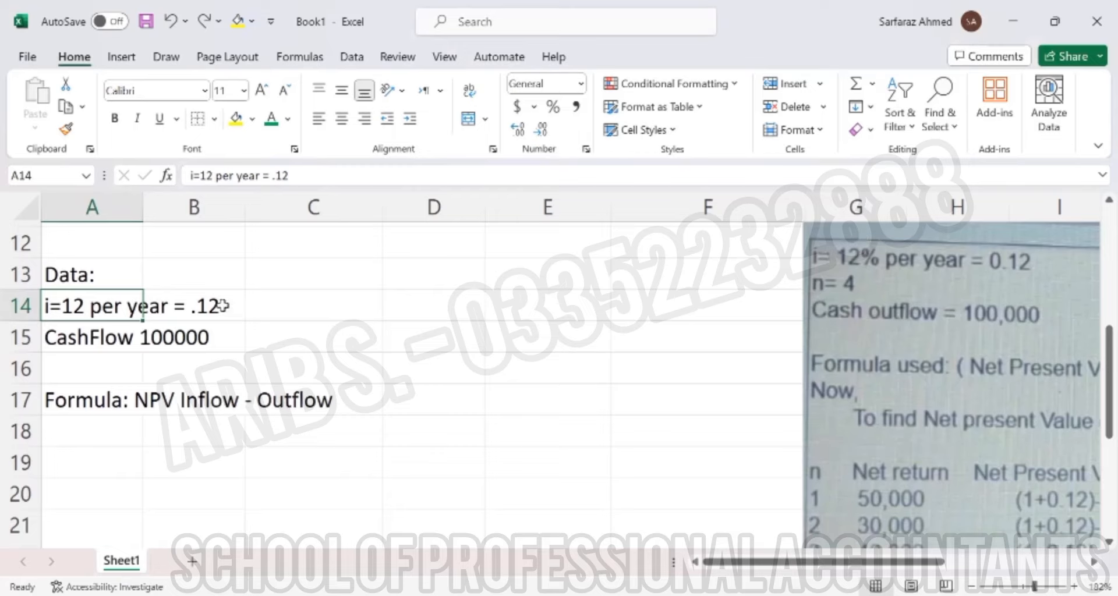
double_click(86, 306)
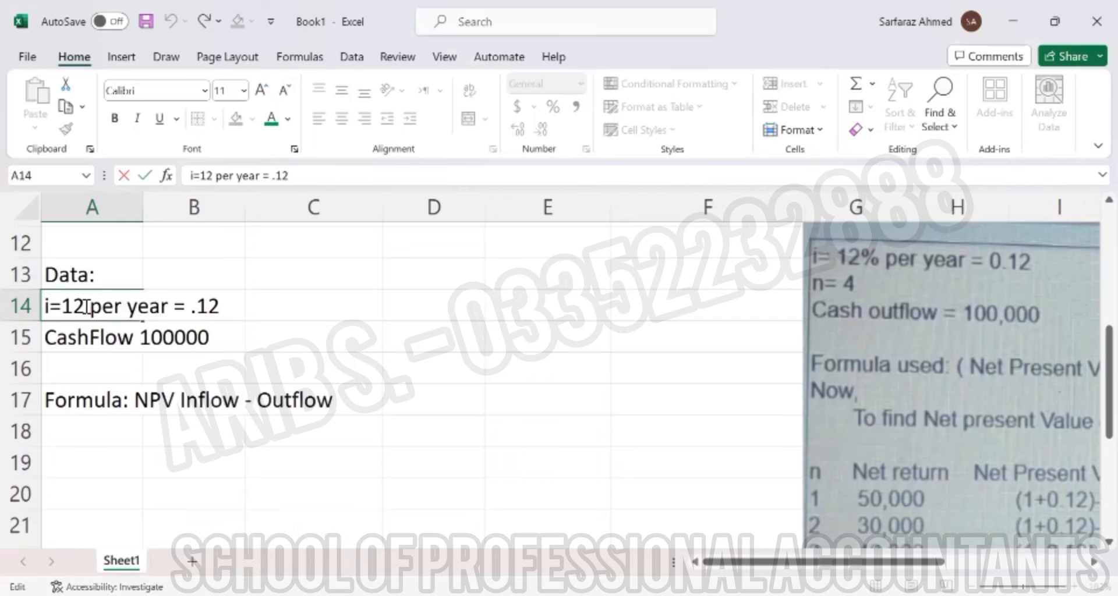
click(377, 333)
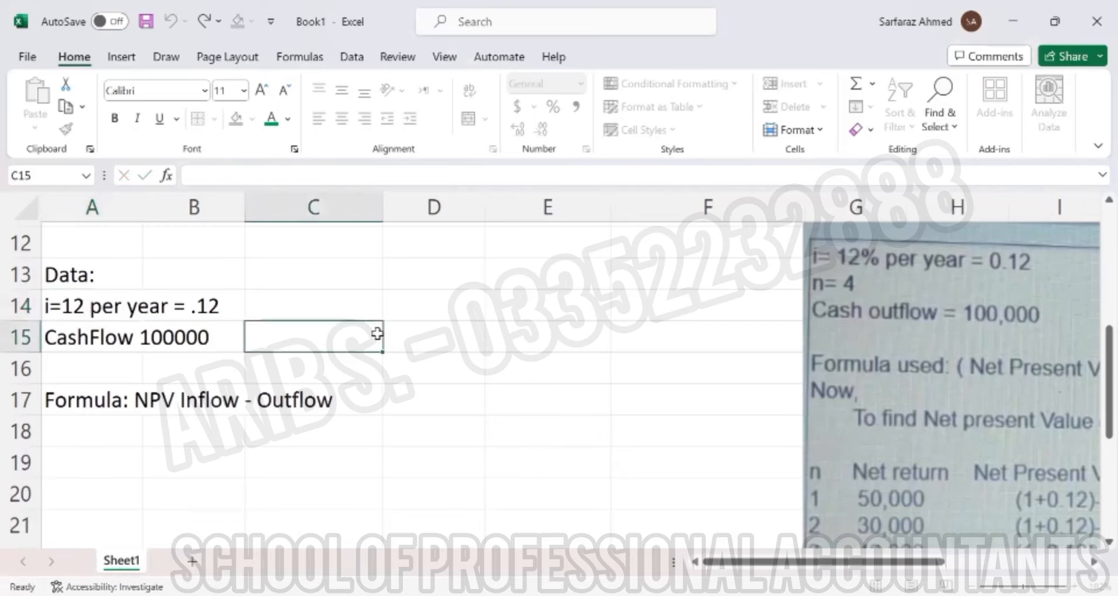
key(Right)
key(Right)
key(shift+Down)
key(shift+Right)
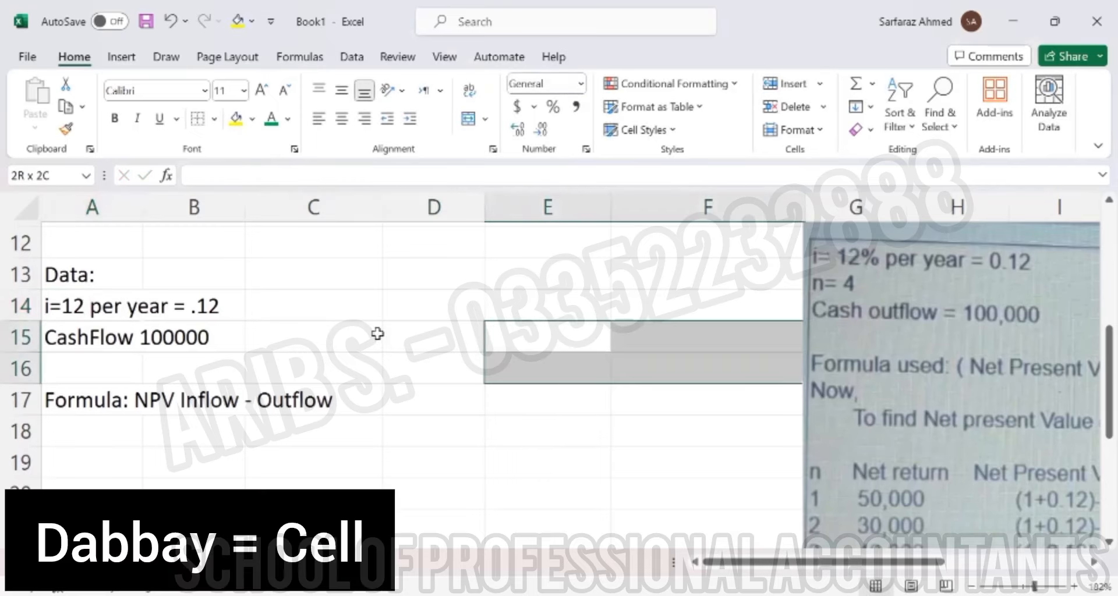
key(shift+Down)
key(shift+Down)
key(shift+Down)
key(Up)
key(Left)
key(Left)
key(Left)
key(Left)
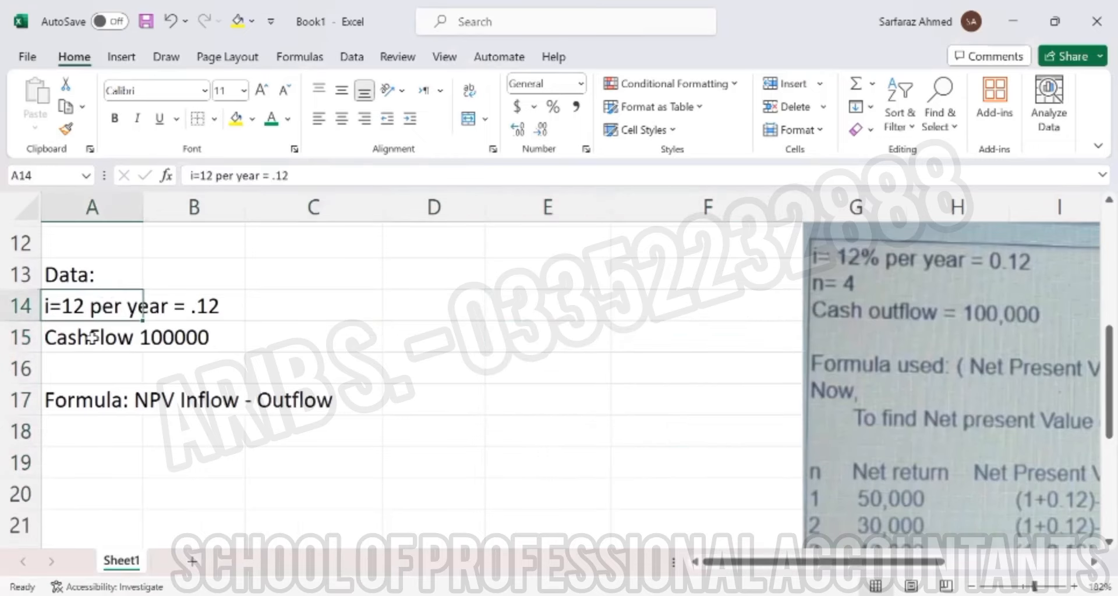
- Insert a percent sign after the first 12 in cell A14 so it reads "i=12% per year = .12"
double_click(86, 309)
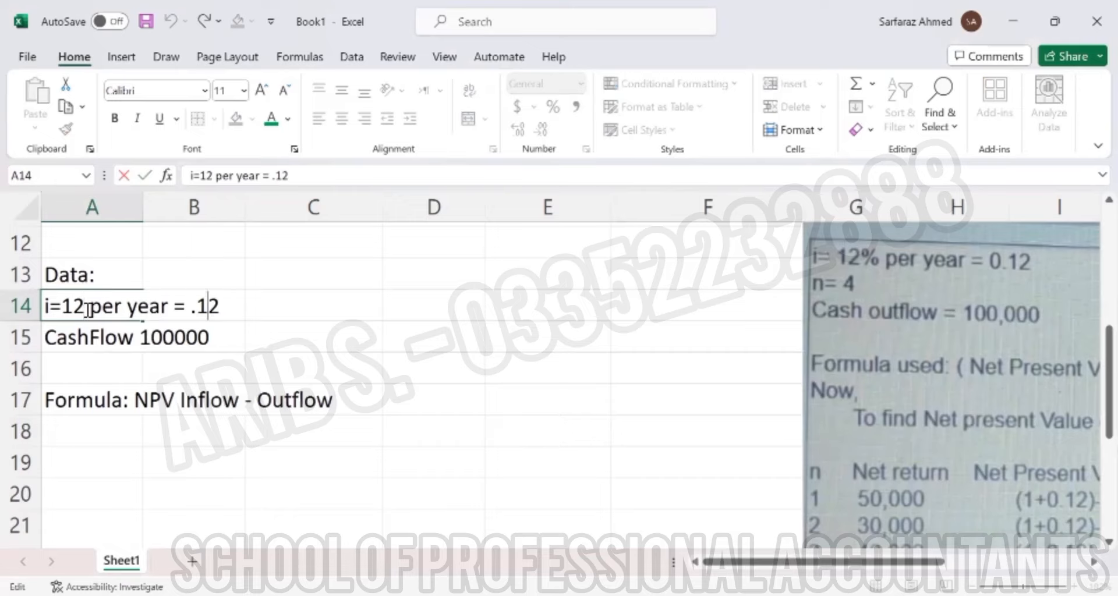
key(Left)
key(Left)
key(Left)
key(Left)
key(Left)
key(Left)
key(Left)
key(Left)
key(Left)
key(Left)
key(Left)
key(Left)
key(Left)
key(Left)
key(Right)
key(Right)
key(Right)
key(Left)
key(Left)
key(Left)
key(Left)
key(Right)
text(%)
key(Return)
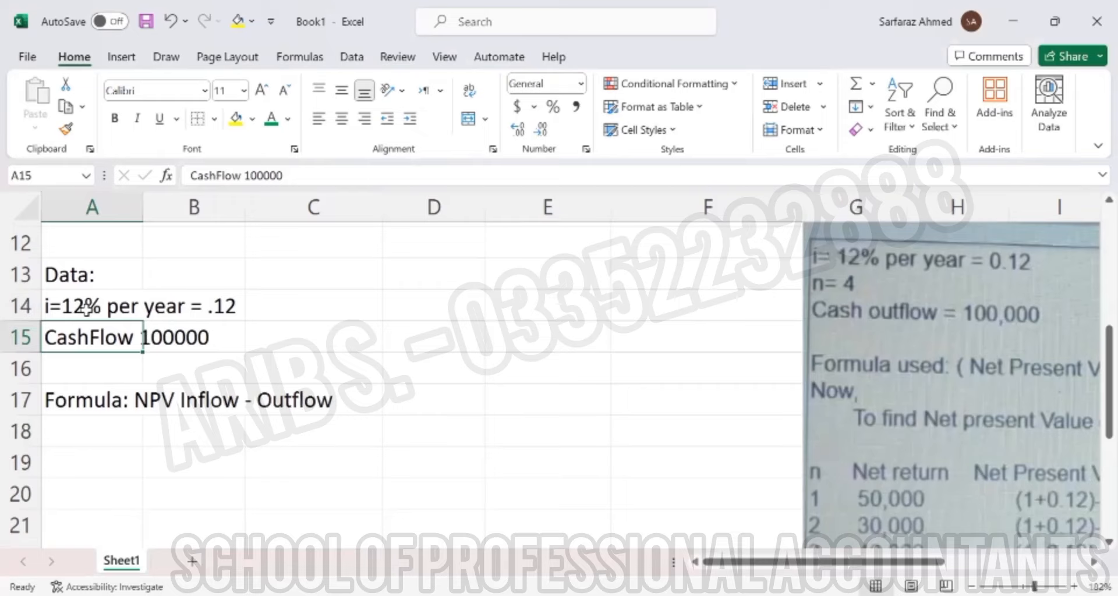
- Insert a 0 before the decimal point in cell A14 so it reads "i=12% per year = 0.12"
click(86, 309)
key(Right)
key(Right)
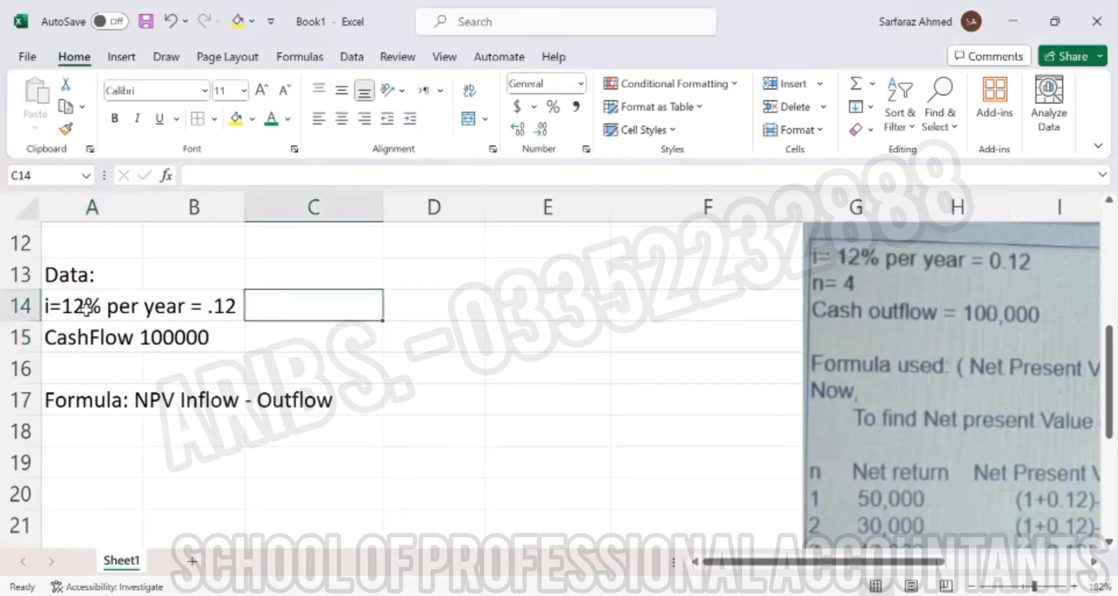
key(Left)
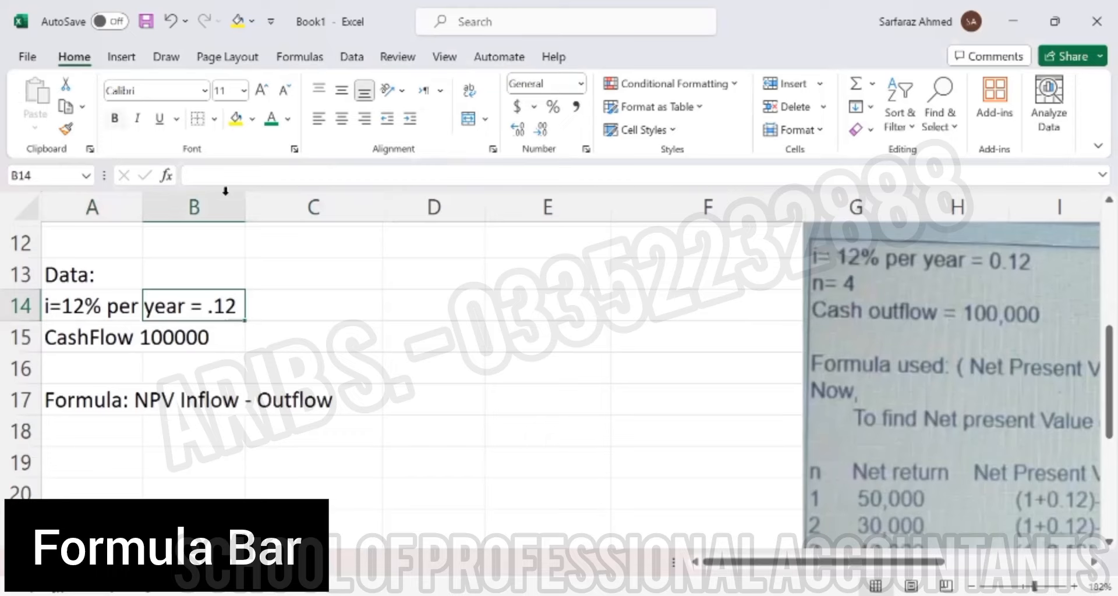
key(Left)
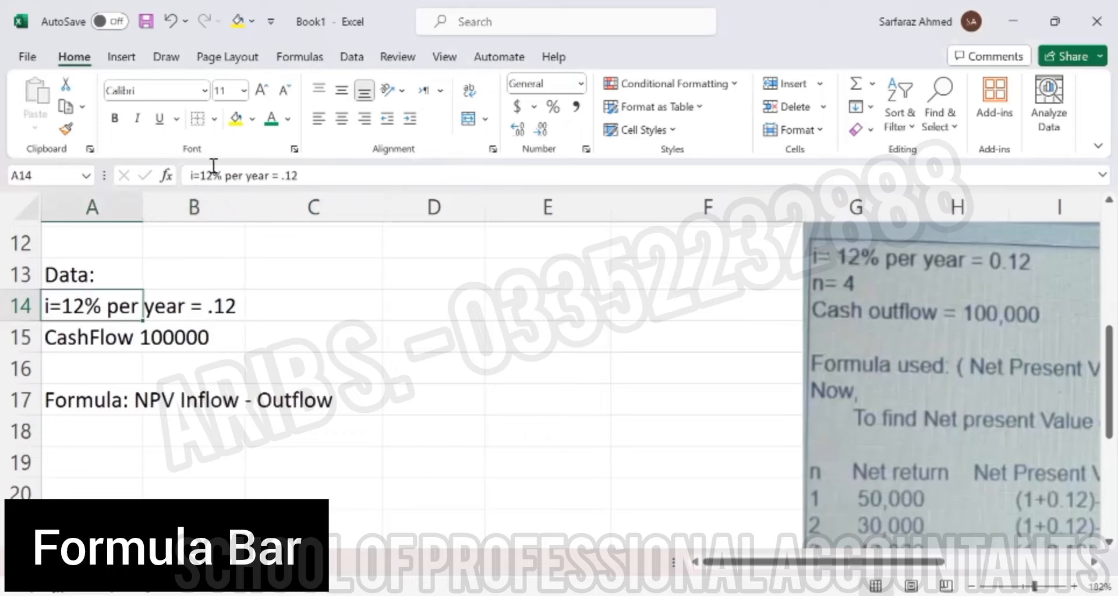
click(312, 177)
key(Left)
key(Left)
key(Left)
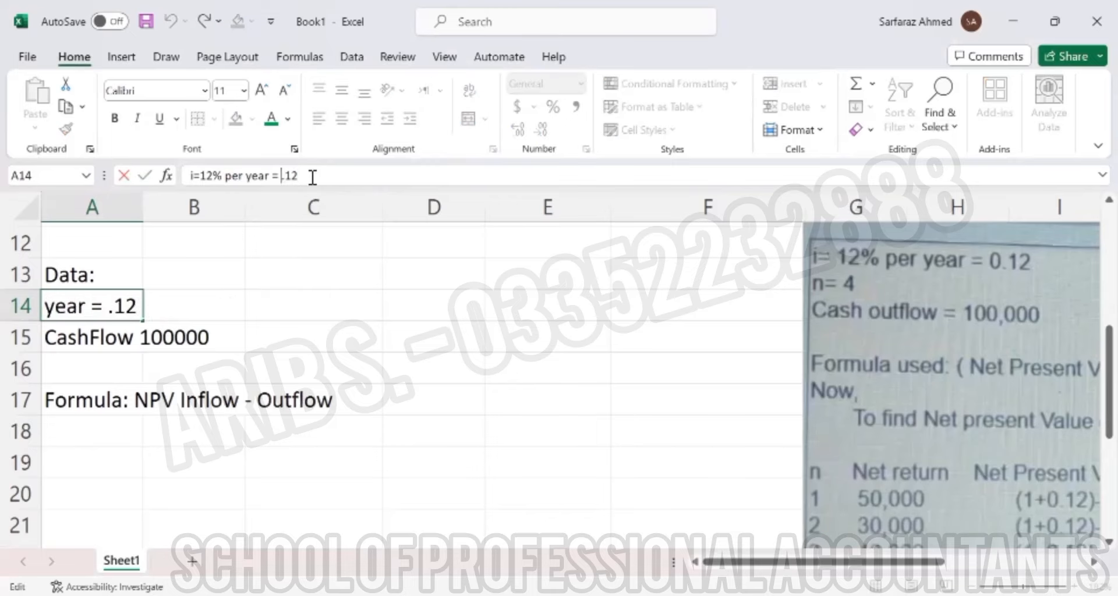
text(0)
key(Return)
key(Up)
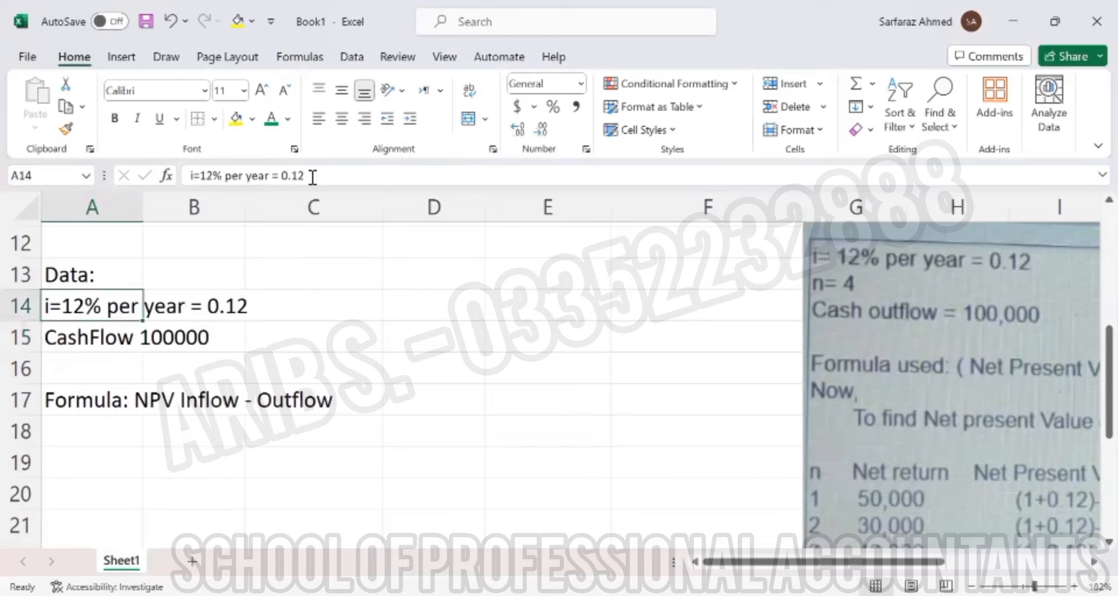
key(Right)
key(Left)
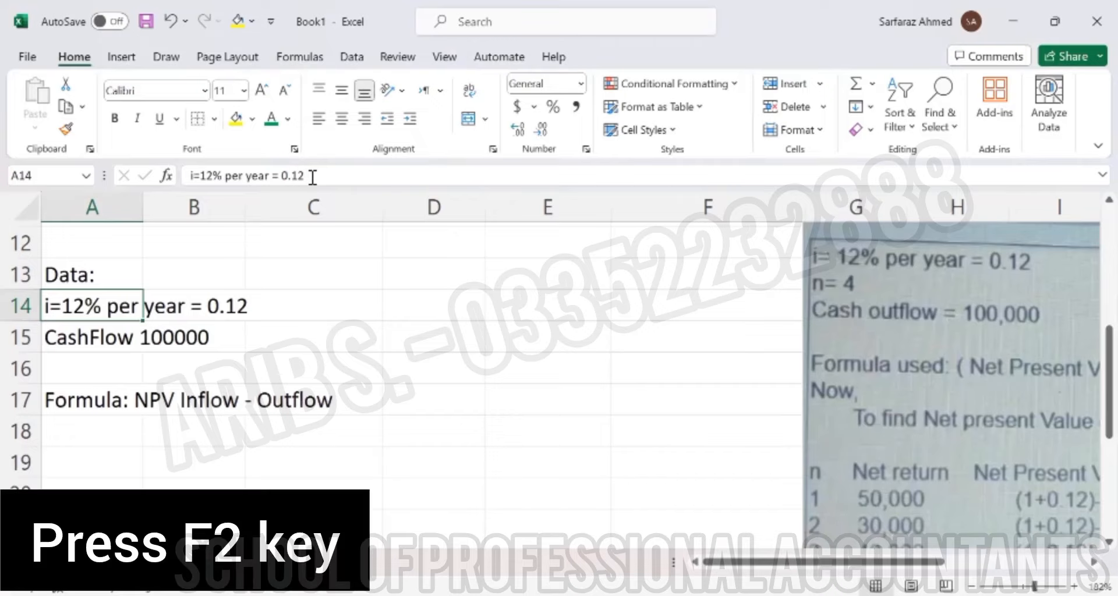
key(F2)
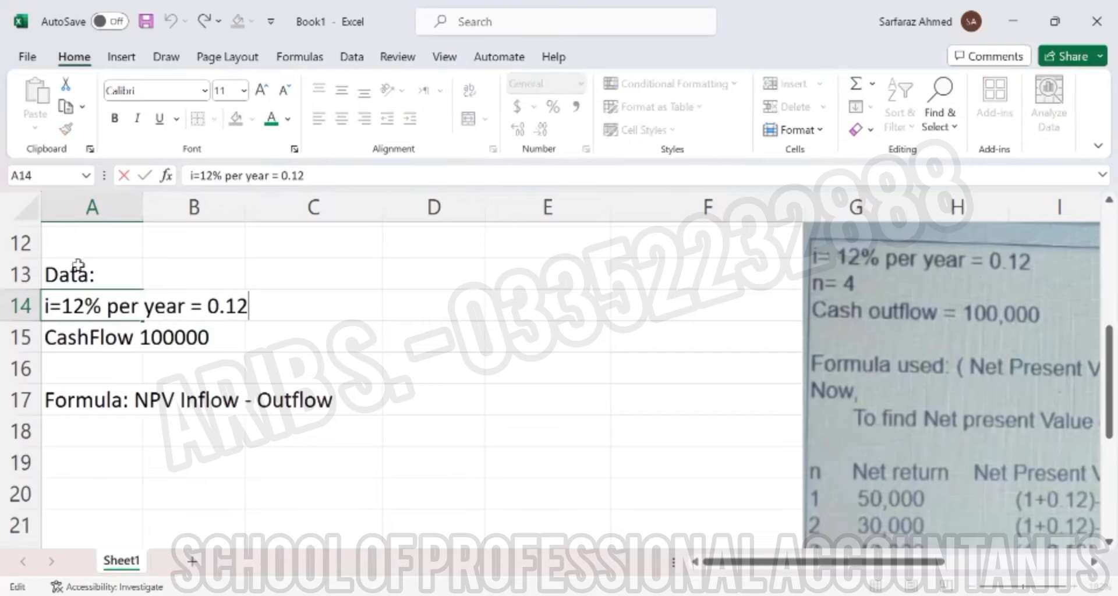
key(Left)
key(Left)
key(Return)
click(99, 304)
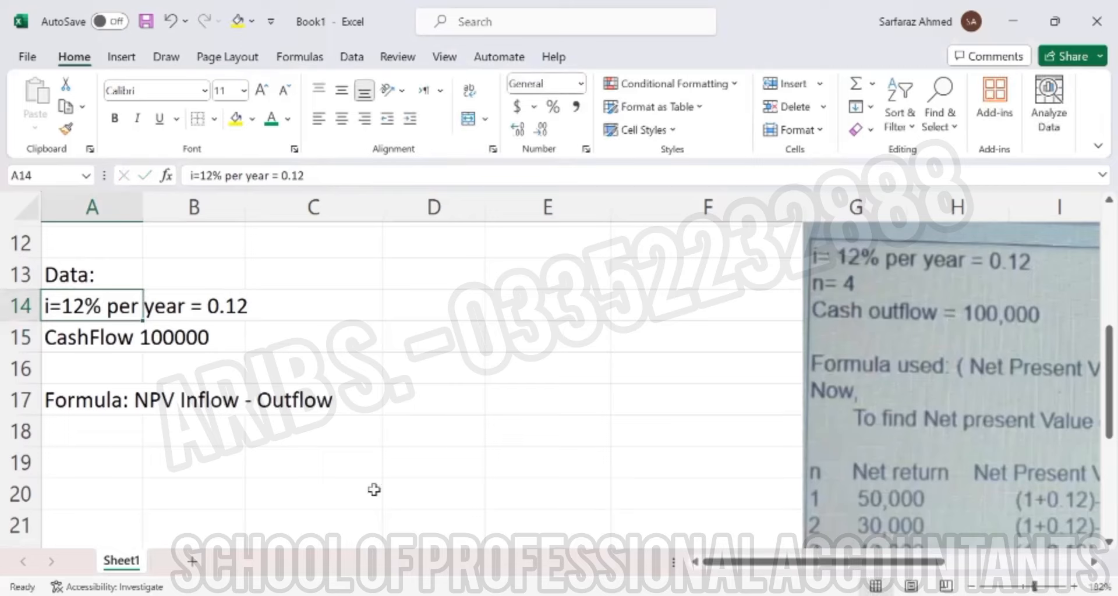
- Open cell A14 for in-place editing and move the insertion point back through its text to just after the equals sign
key(F2)
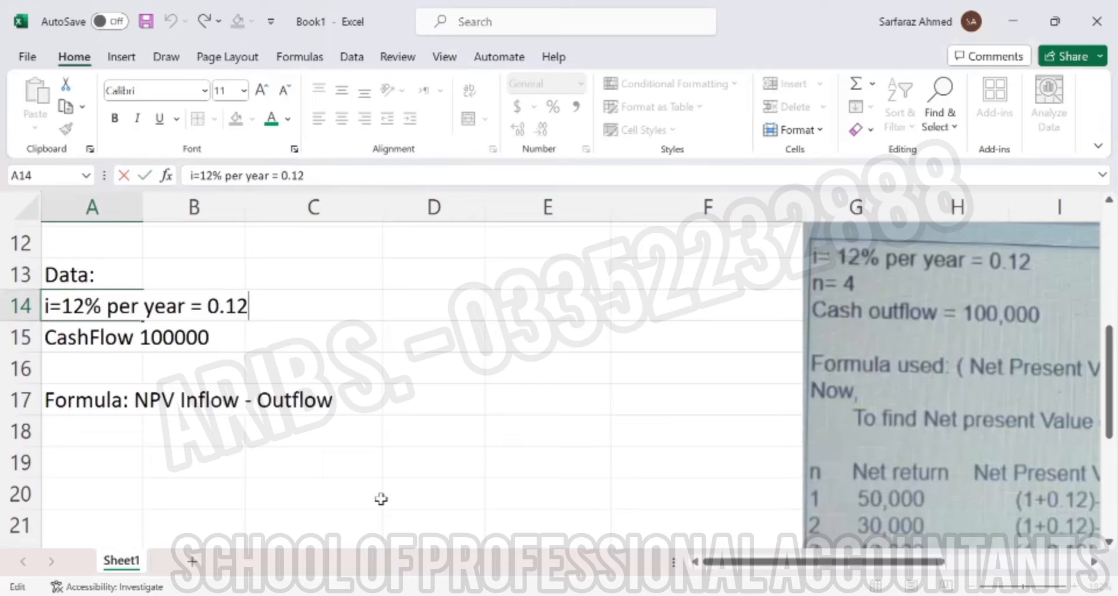
key(Left)
key(Left)
key(Left)
key(Left)
key(Return)
key(Up)
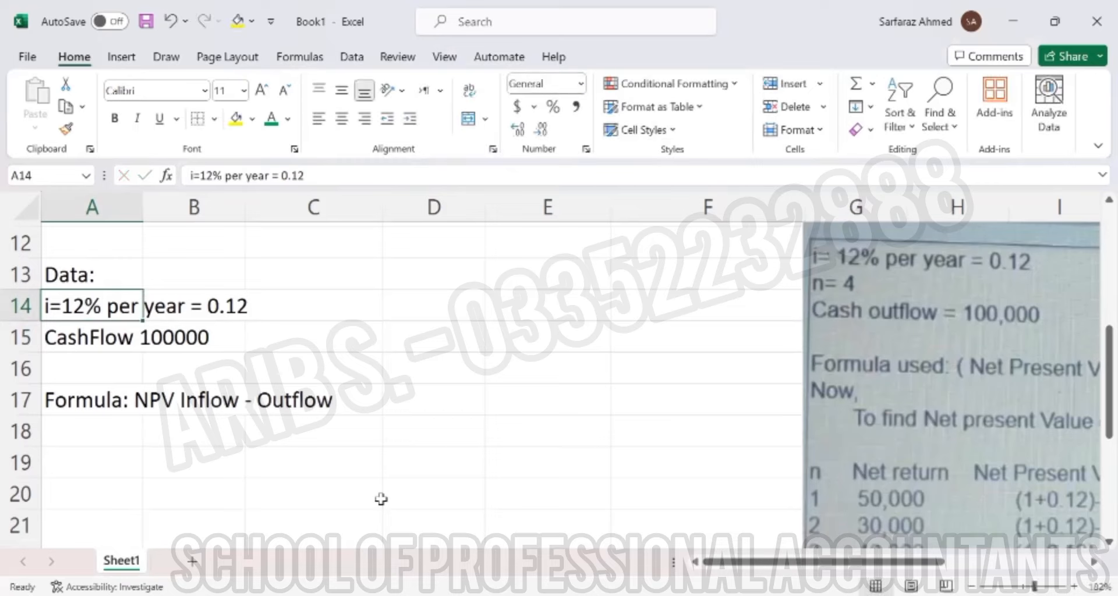
key(F2)
key(Left)
key(Left)
key(Left)
key(Left)
key(Left)
key(Left)
key(Left)
key(Left)
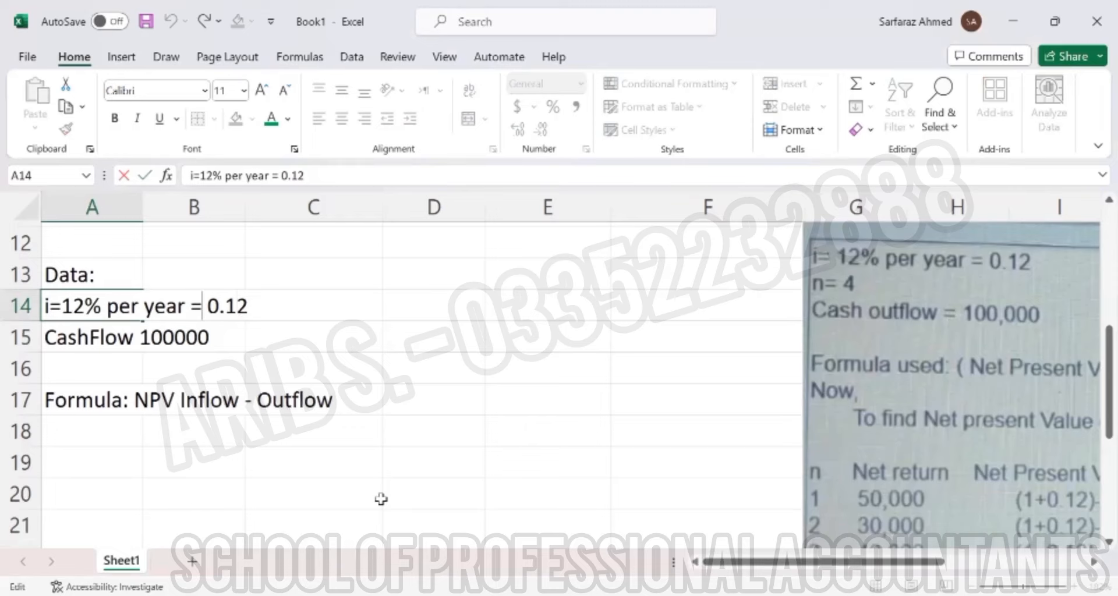
key(Return)
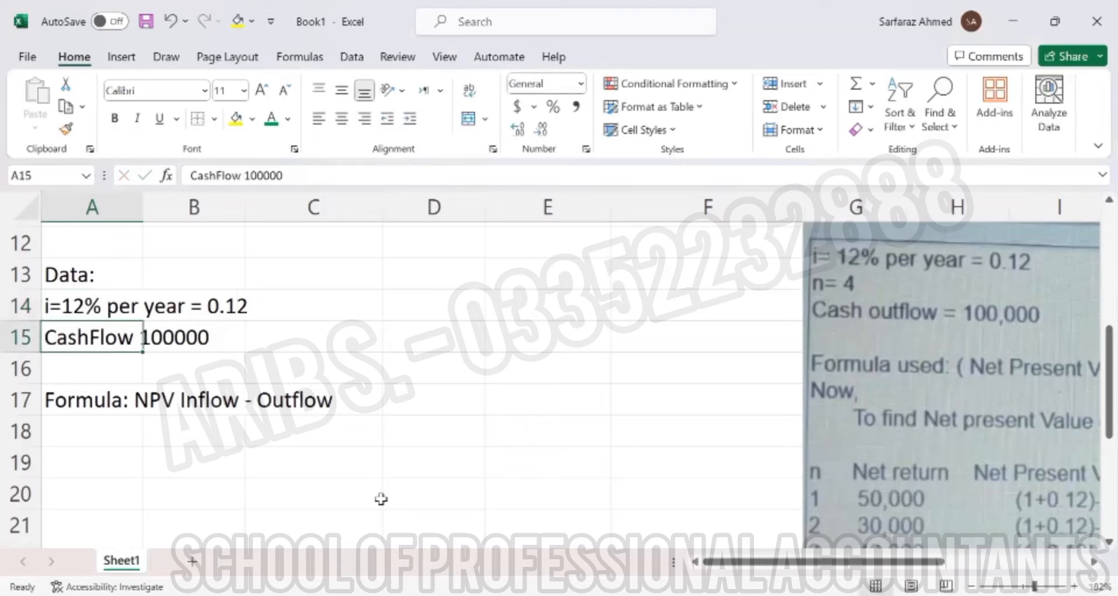
key(Up)
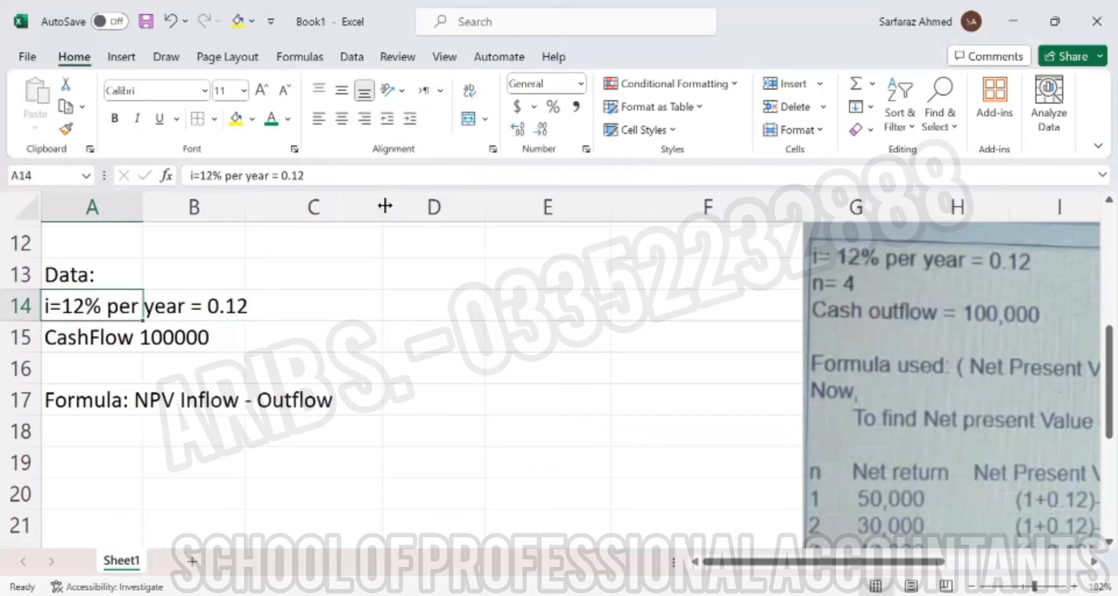
- Narrow column C and enter the bold heading "Functions" in cell D13
drag(382, 204, 344, 201)
key(Right)
key(Right)
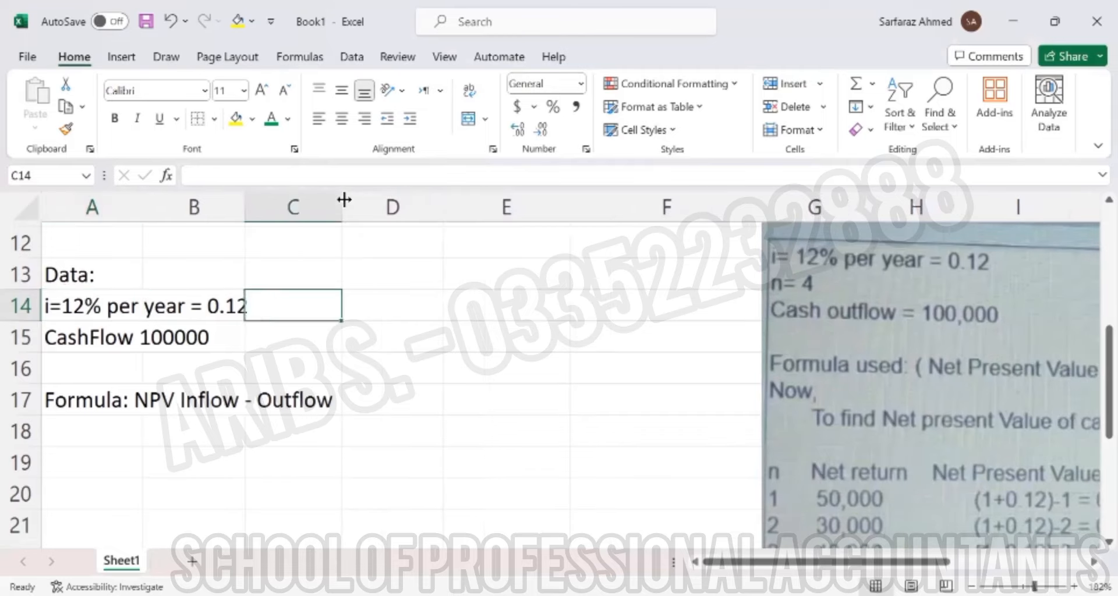
key(Right)
key(Up)
key(ctrl+b)
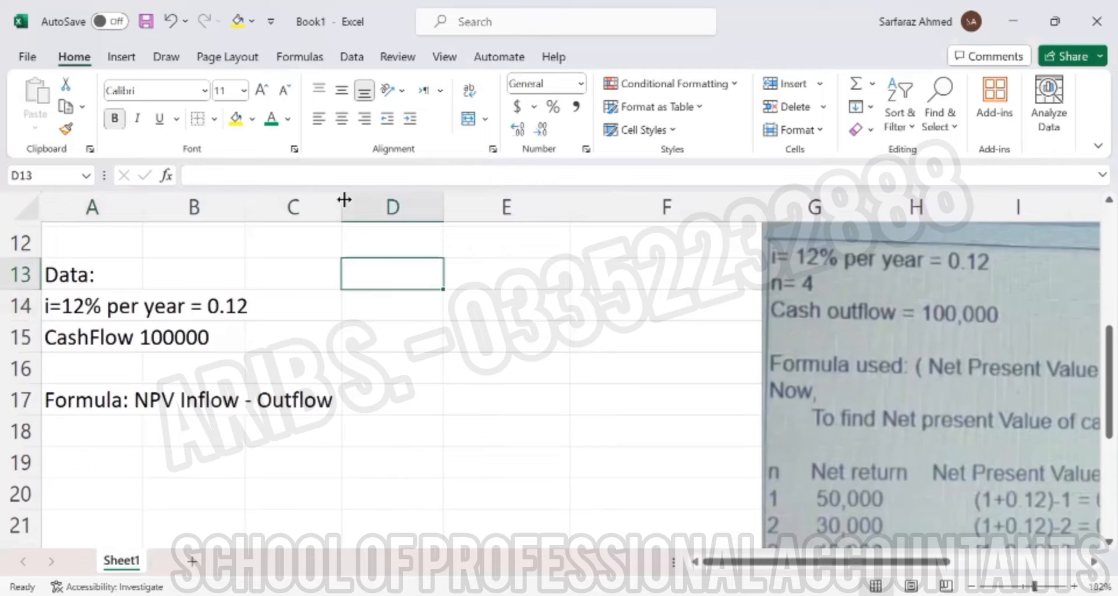
text(Fun)
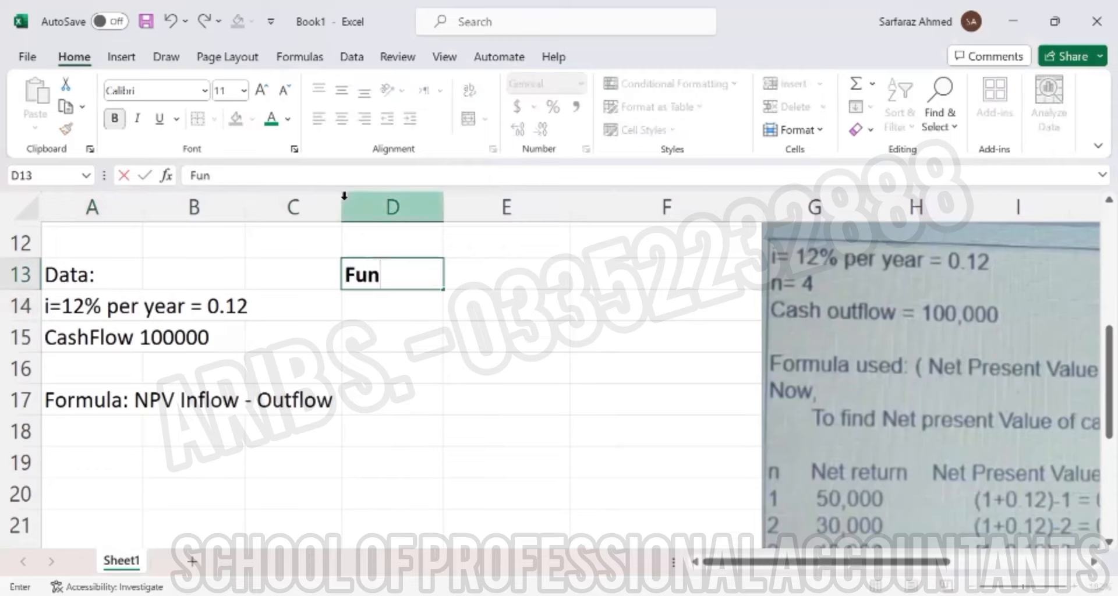
text(ctions)
key(Tab)
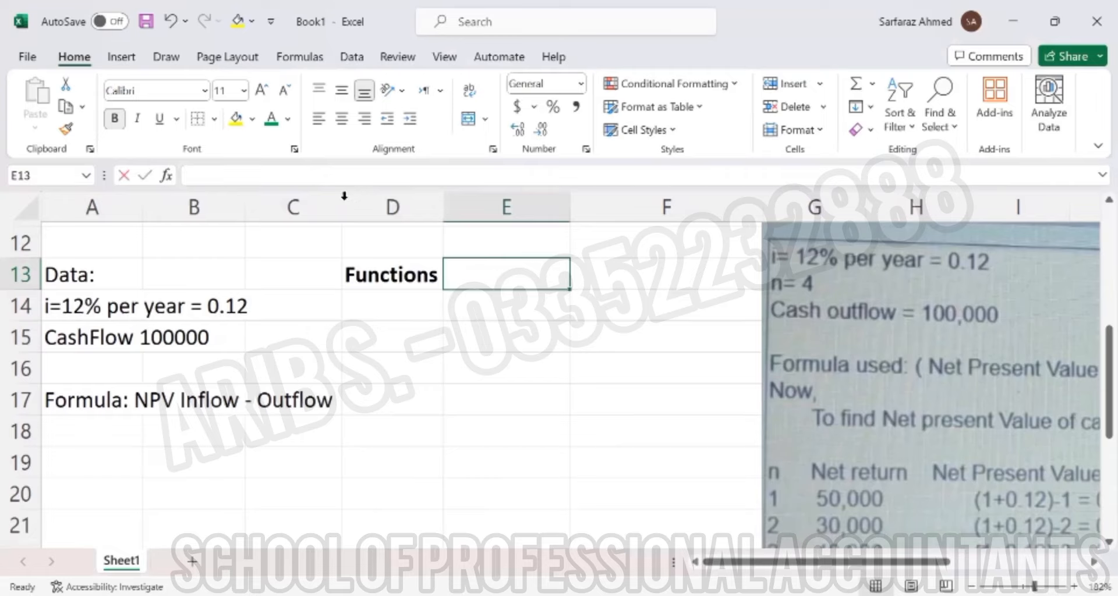
- Enter the headings "Mouse" in cell E13 and "Keyboard" in cell F13
text(Mouse)
key(Tab)
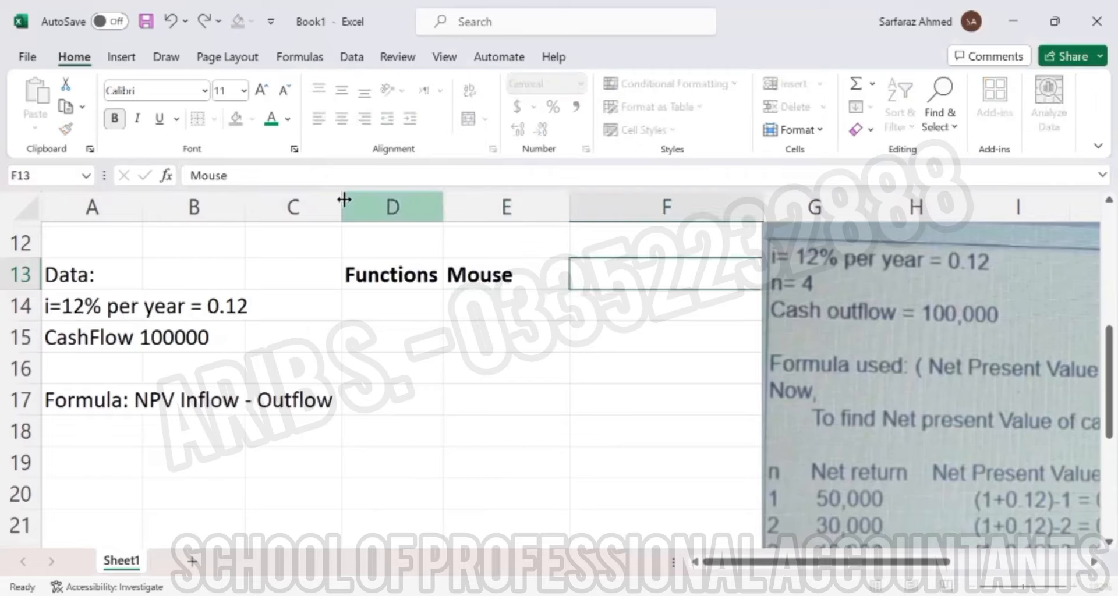
text(Keyboard)
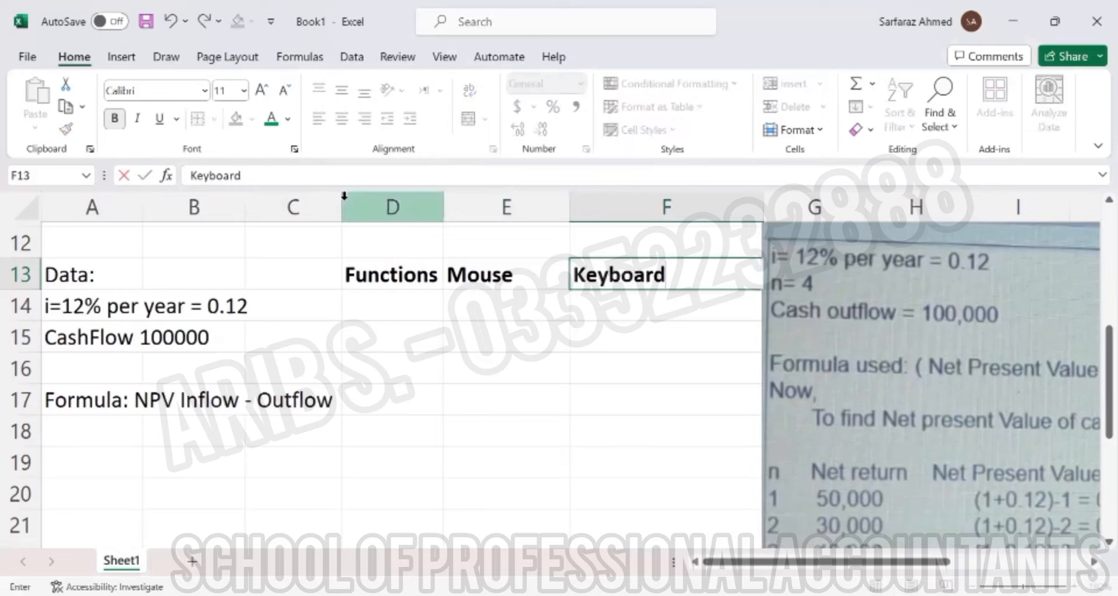
key(Return)
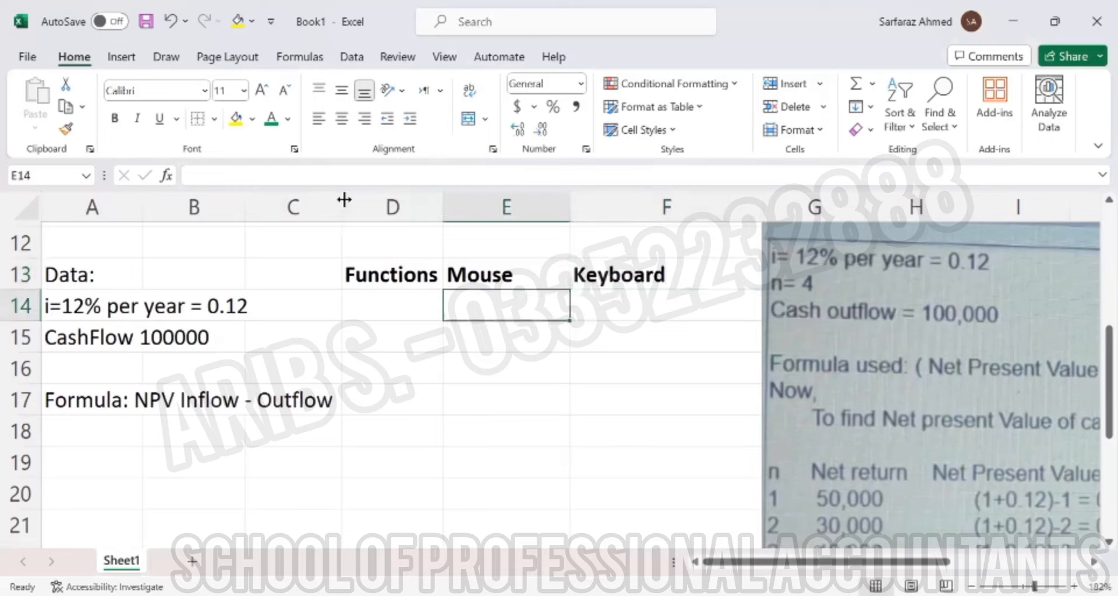
- Fill row 14 under the headings with "Edit" in D14, "double click, formula bar" in E14 and "F2" in F14
key(Left)
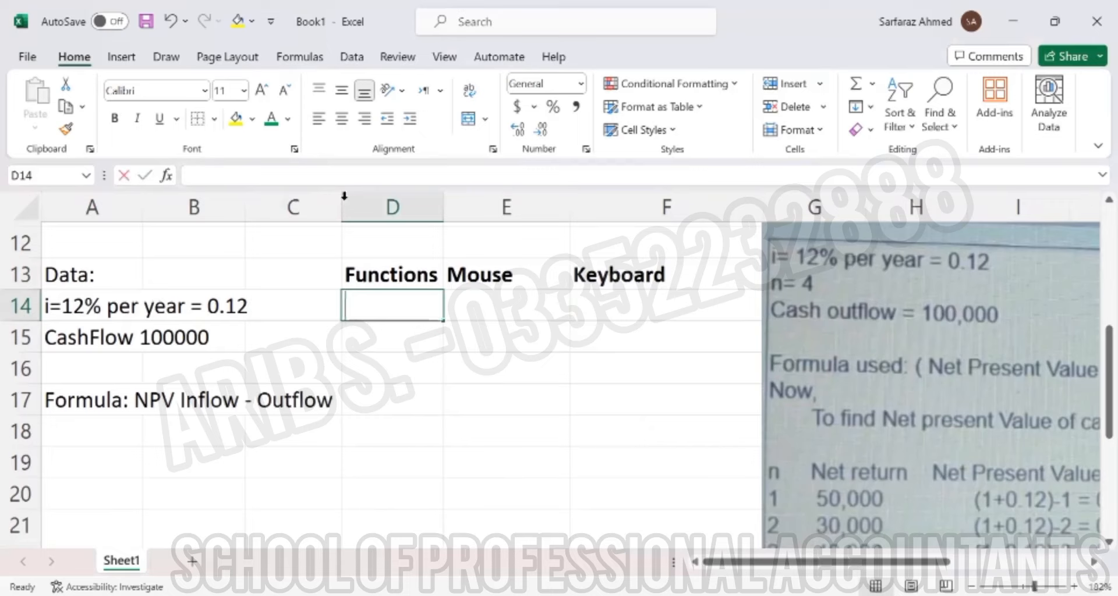
text(Edit)
key(Tab)
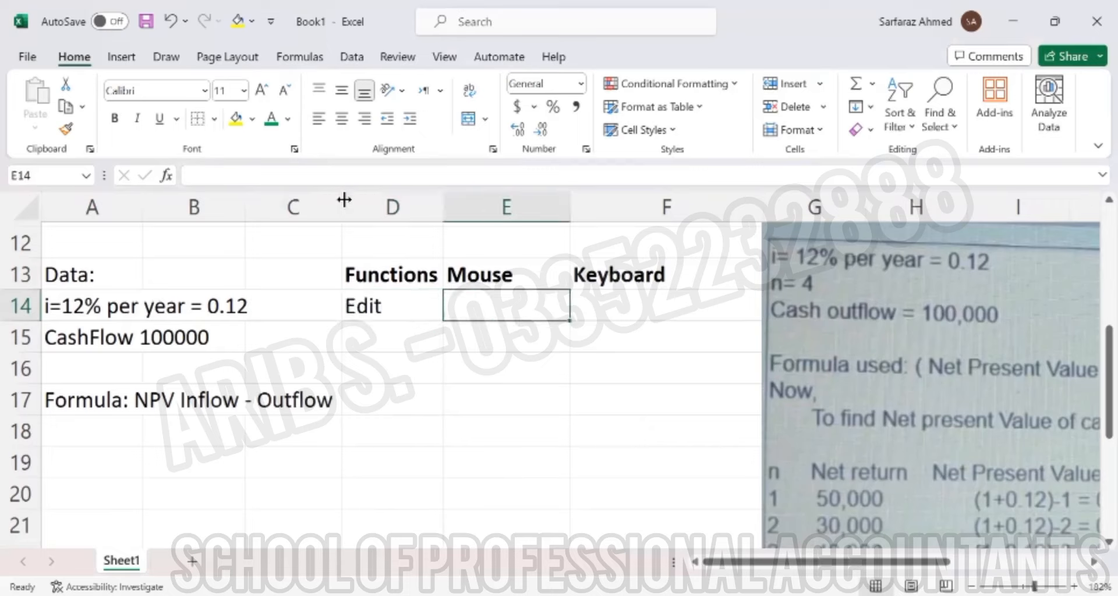
text(do)
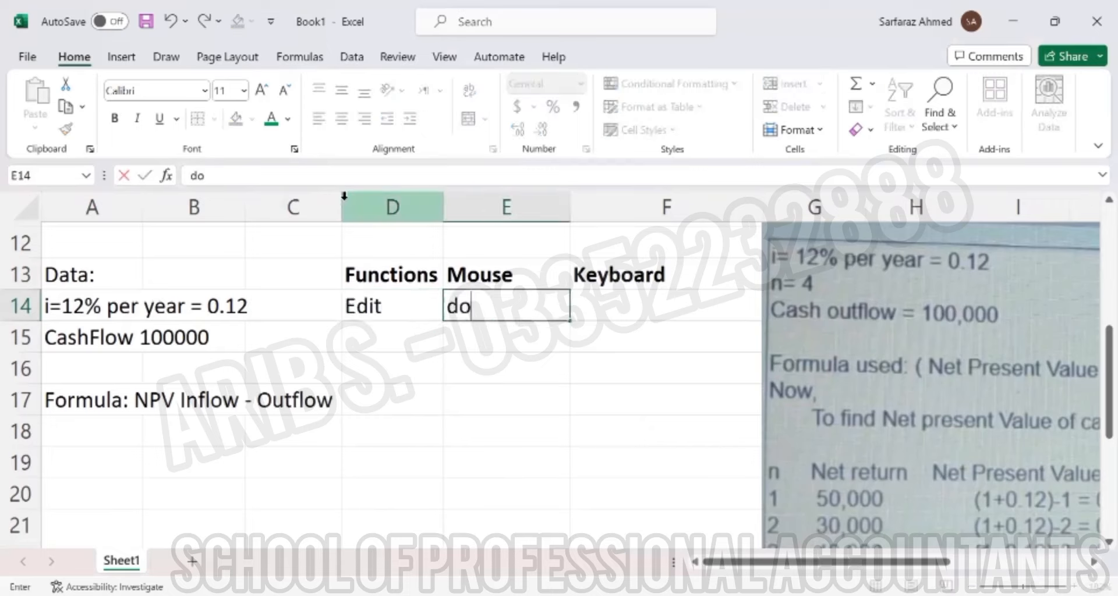
text(uble clicj)
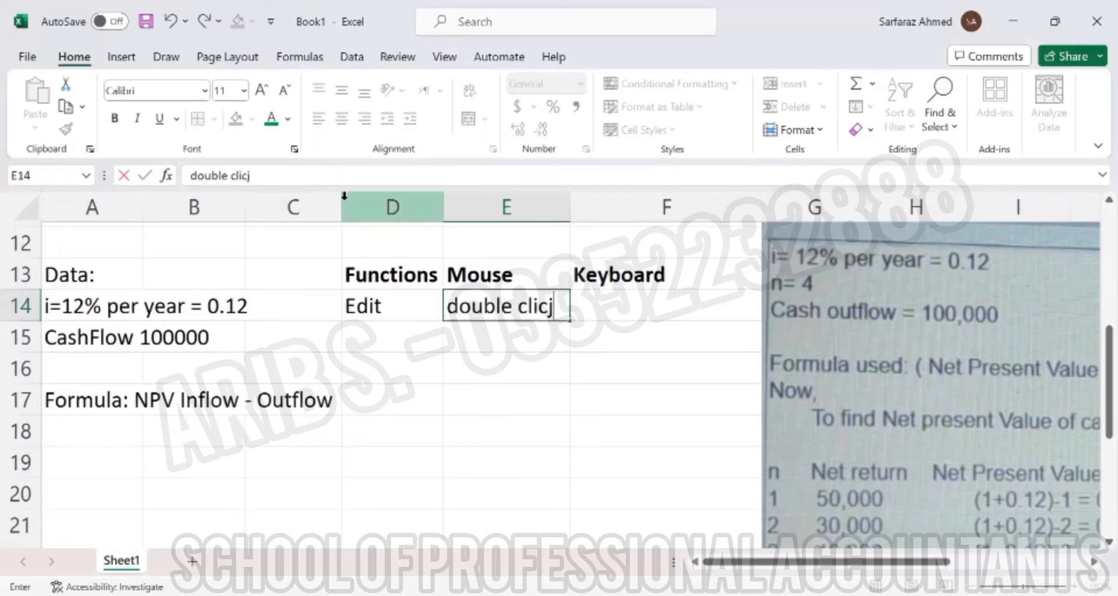
key(BackSpace)
text(k, formula bar)
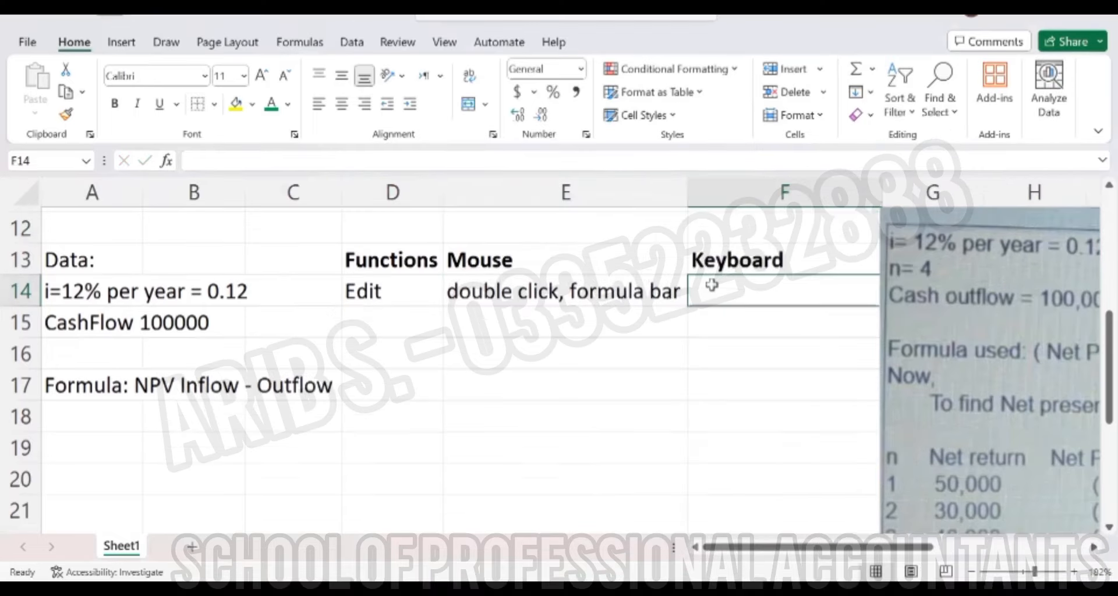
text(F2)
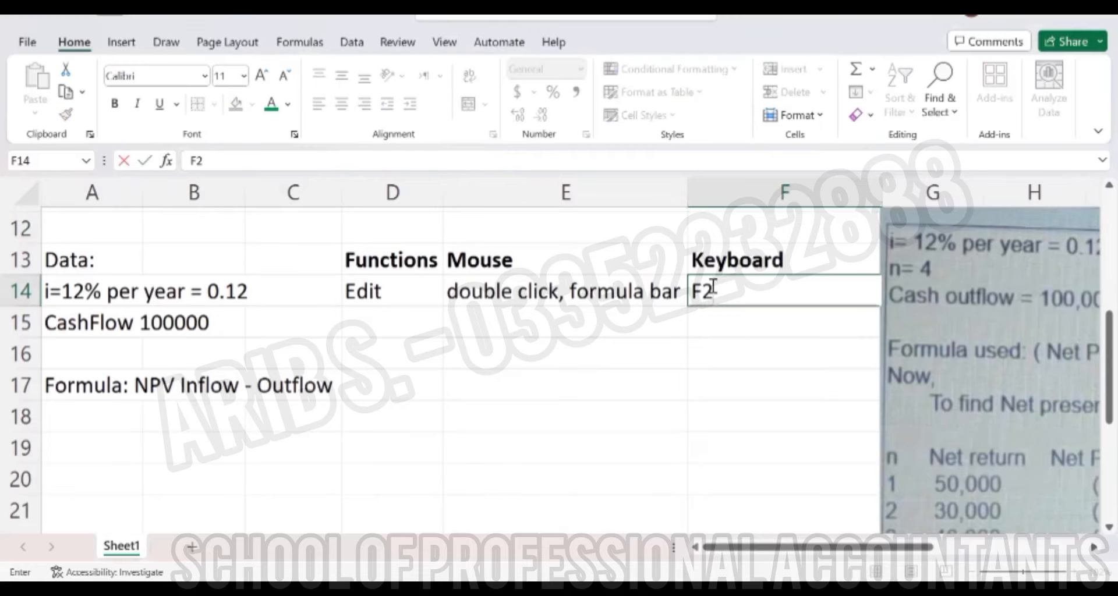
key(Return)
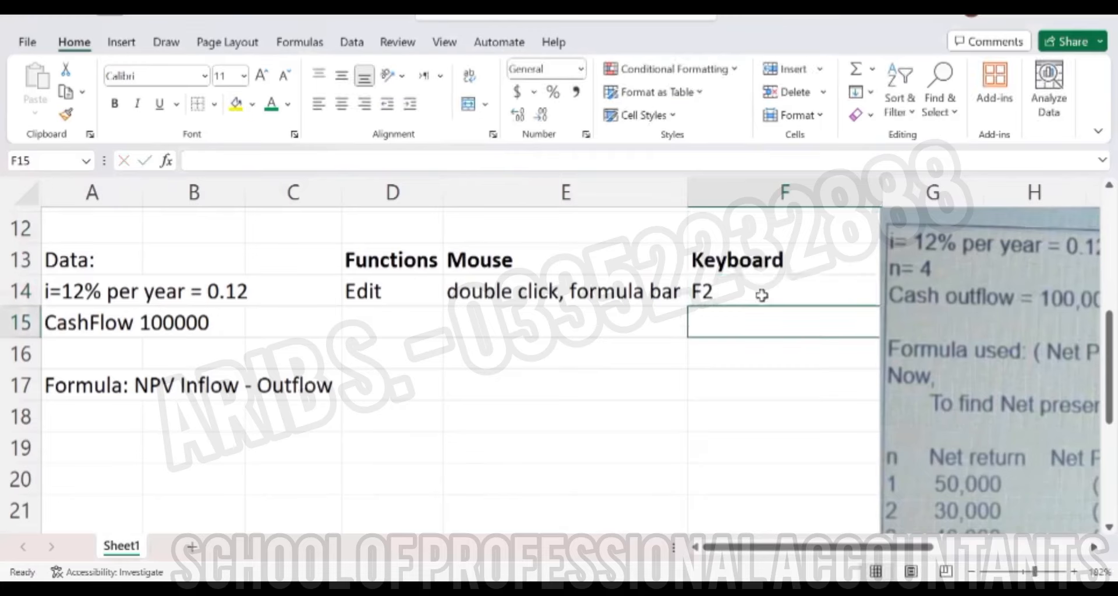
- Open the interest rate text in cell A14 for editing, first in the cell and again in the formula bar
key(Left)
key(Up)
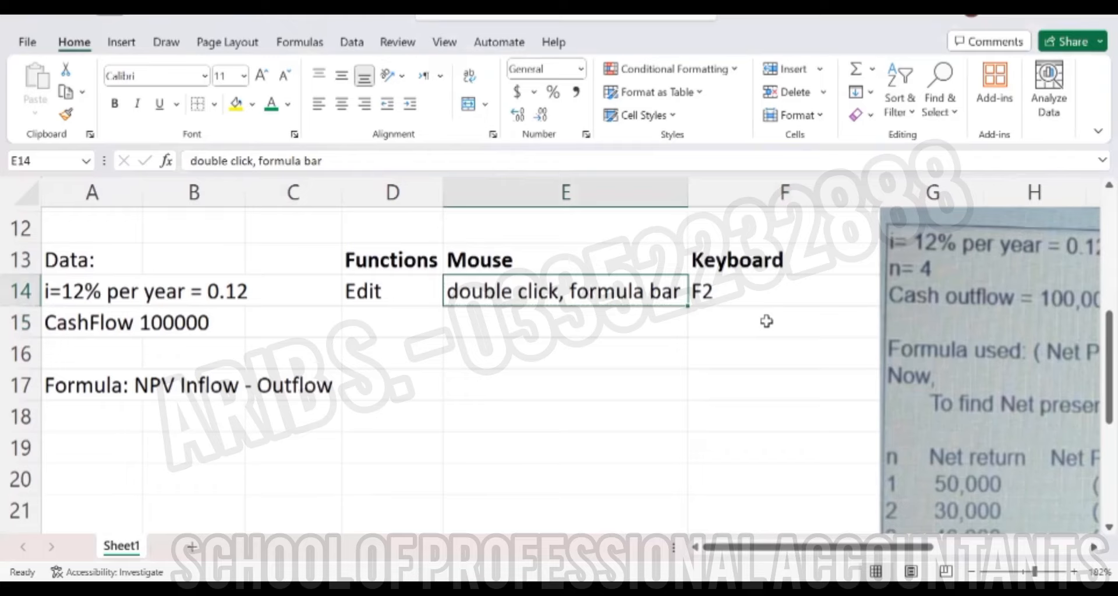
key(Left)
key(Left)
double_click(78, 288)
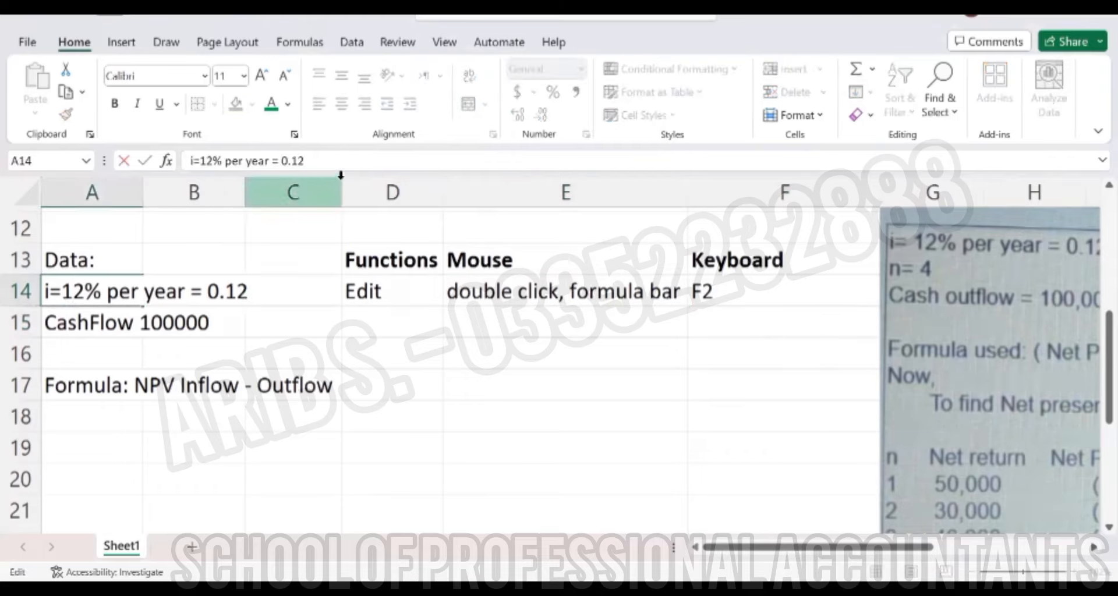
click(324, 164)
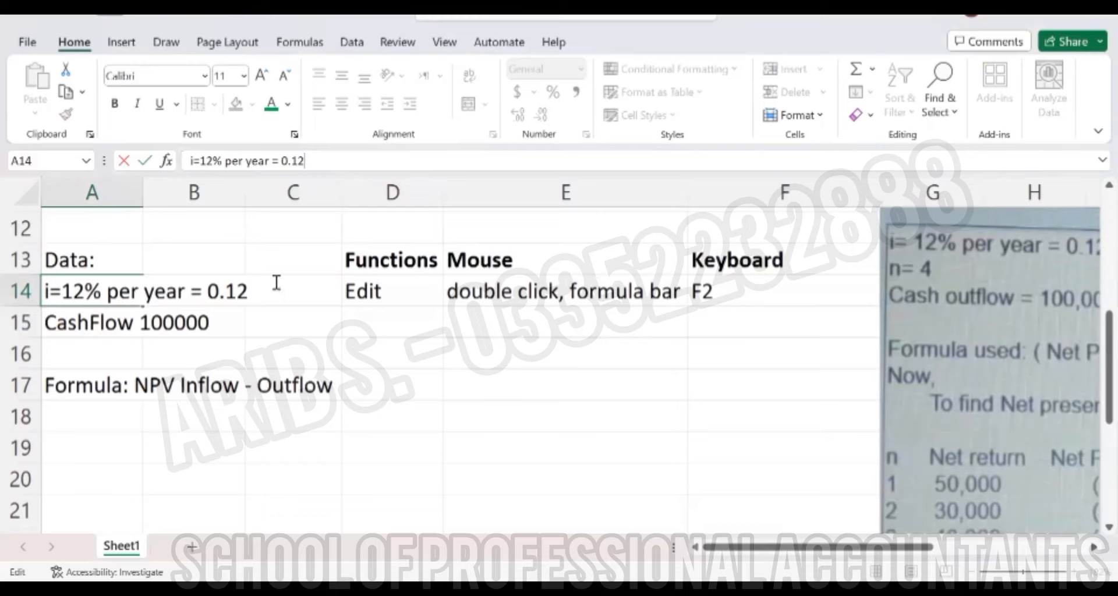
click(211, 378)
key(Up)
key(Up)
key(Up)
key(Left)
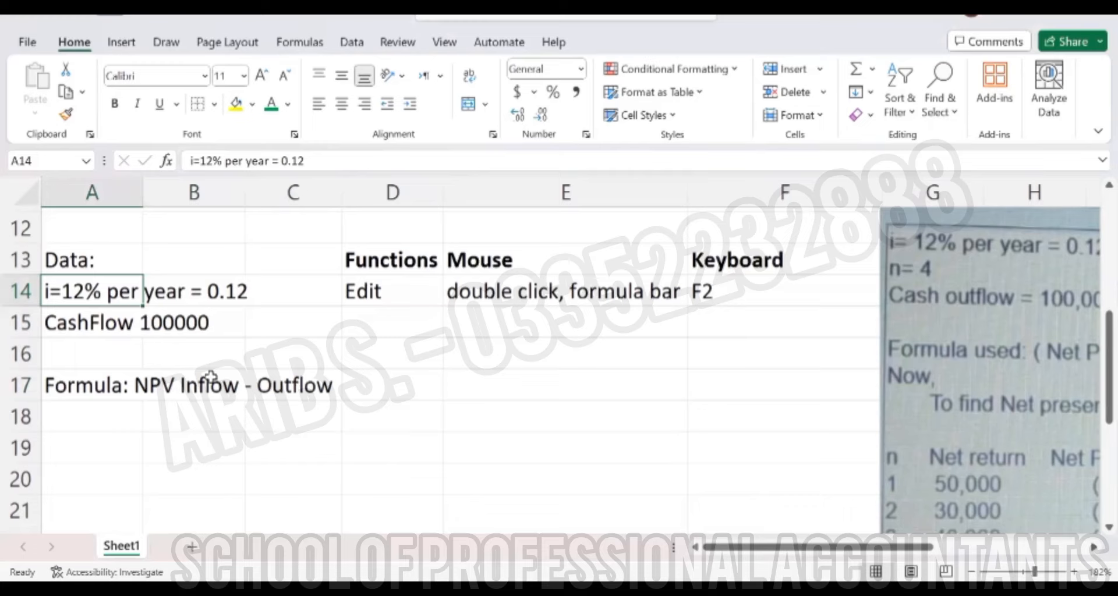
- Narrow column F slightly to bring the reference picture closer to the data
key(Down)
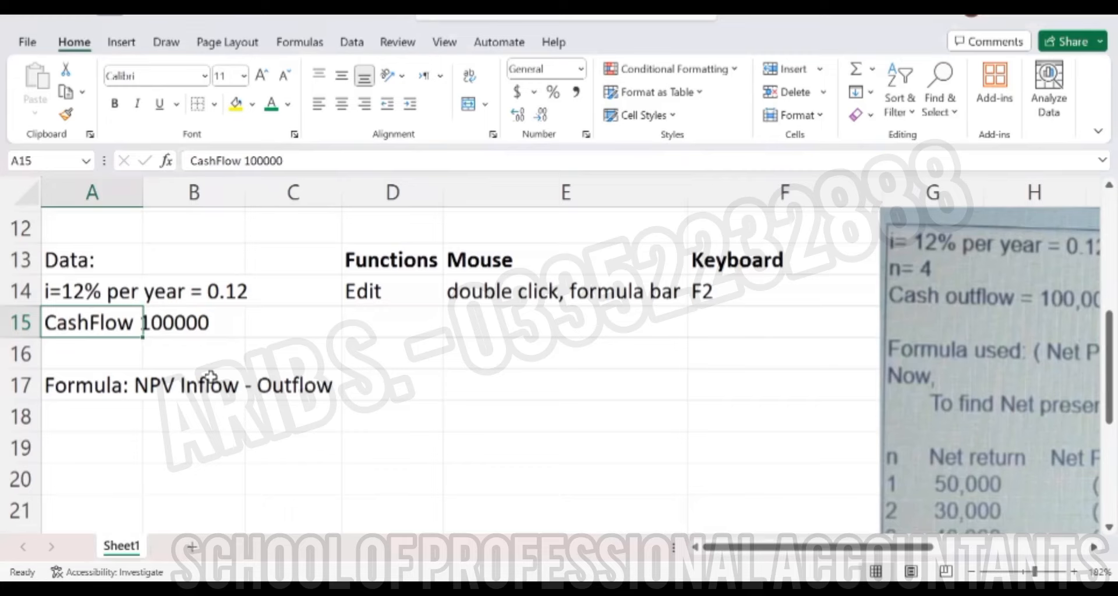
key(Up)
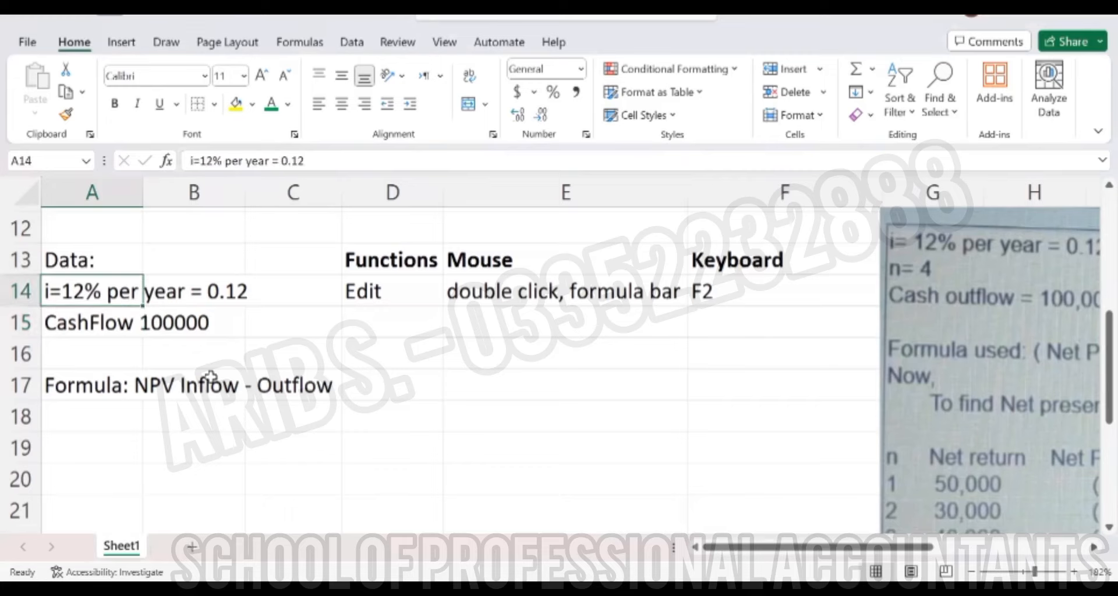
key(Down)
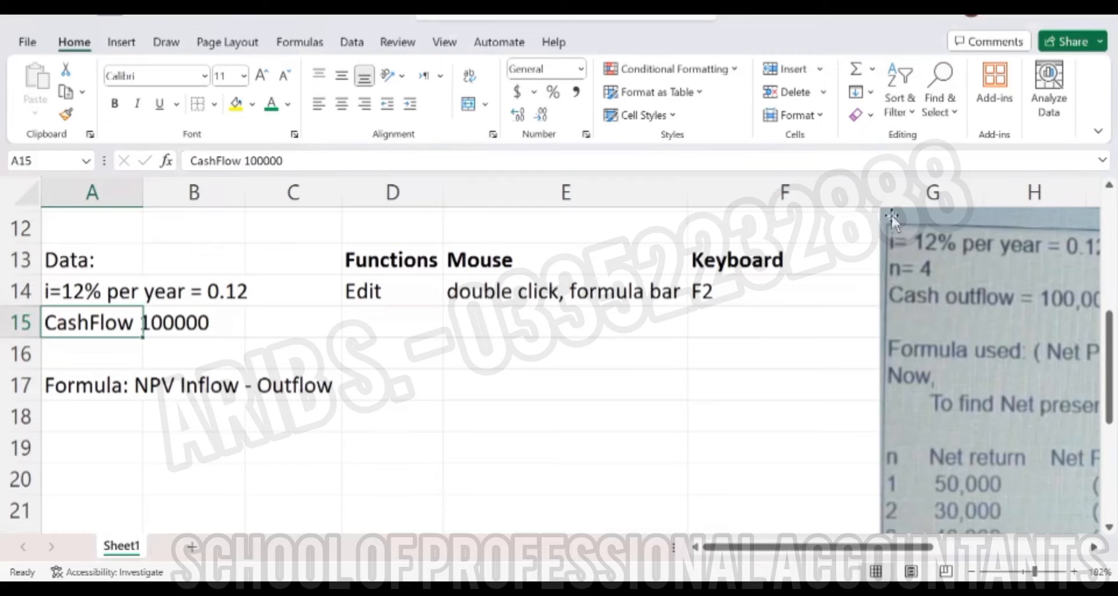
drag(875, 195, 852, 192)
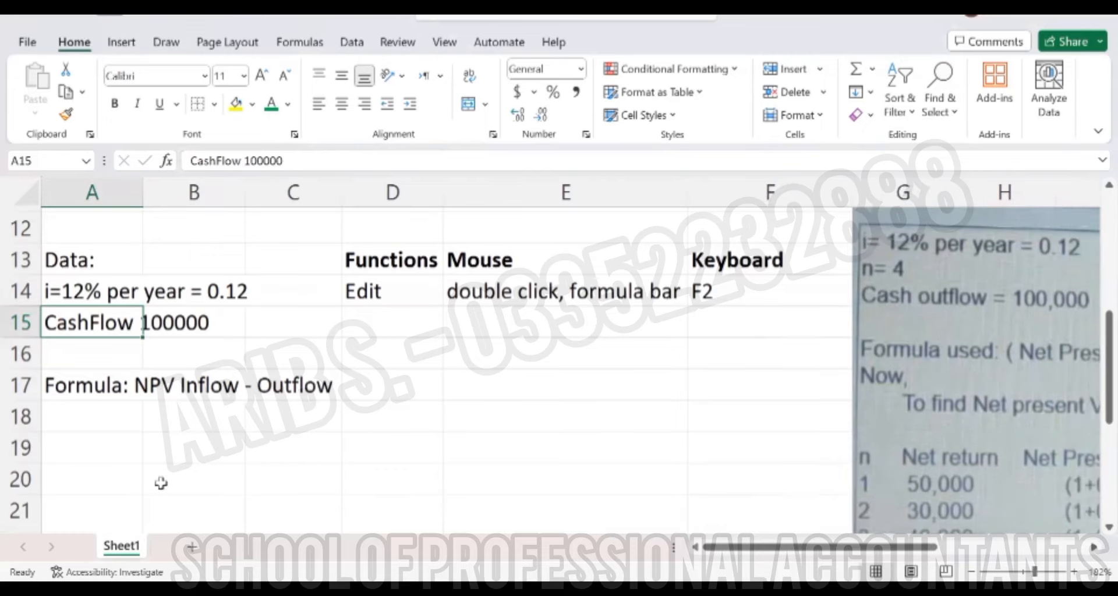
- Clear the contents of cells A15:A18
key(Up)
key(Down)
key(Down)
key(Up)
key(shift+Down)
key(shift+Down)
key(shift+Down)
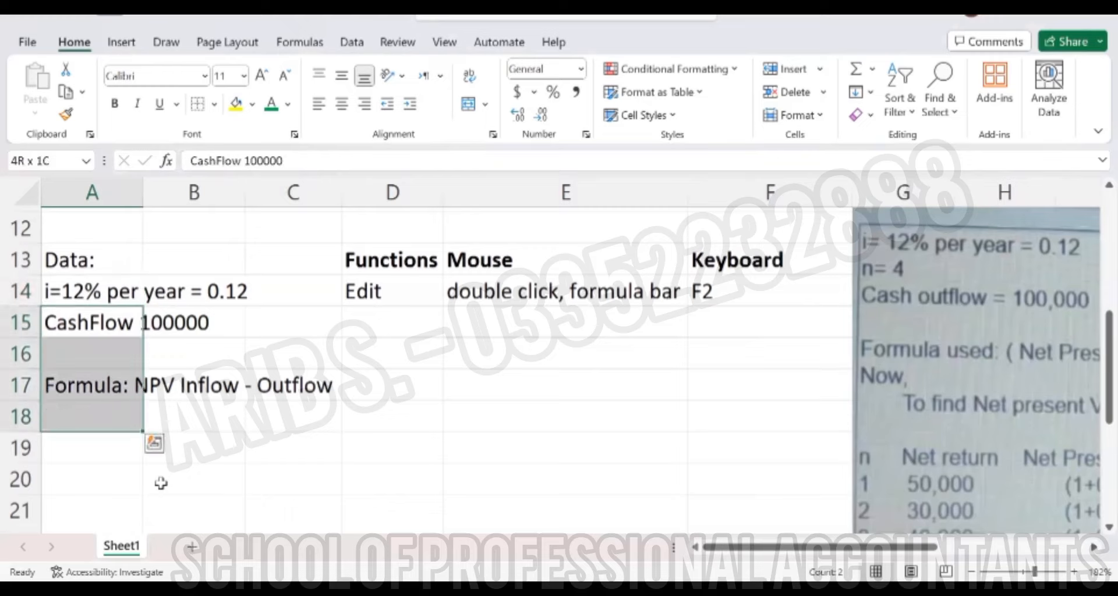
key(Delete)
key(Down)
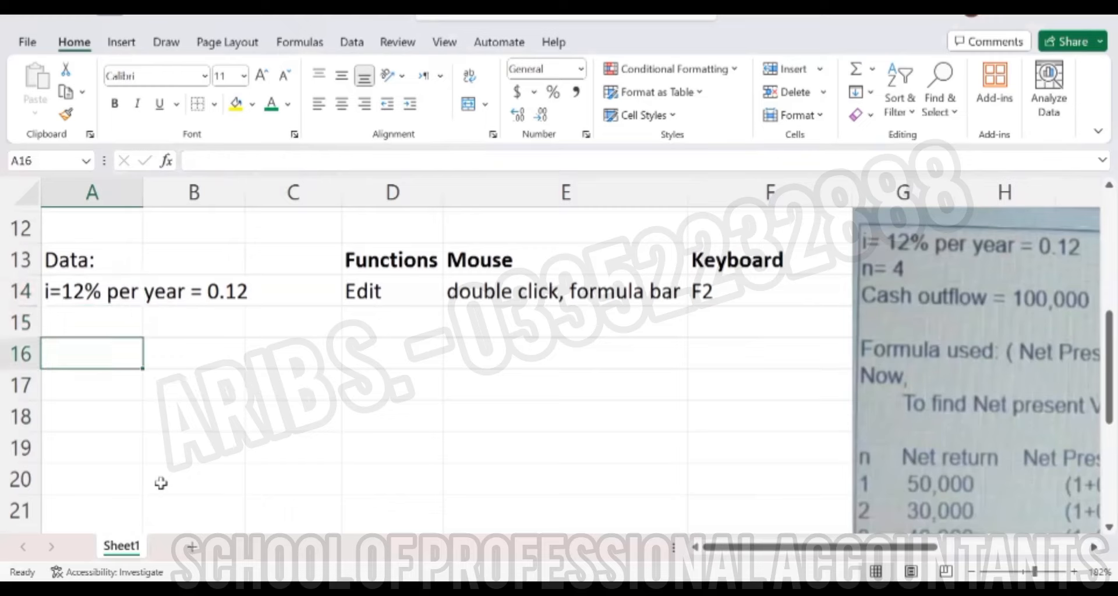
key(Up)
key(Down)
key(Down)
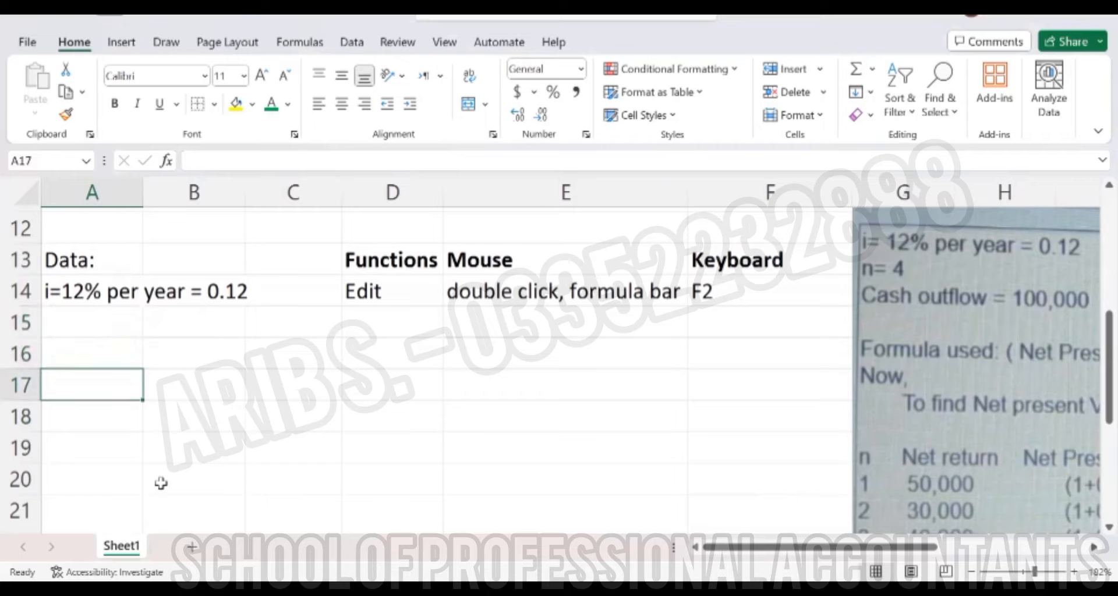
- Undo the clearing of cells A15:A18 and return to cell A15
key(ctrl+z)
key(Down)
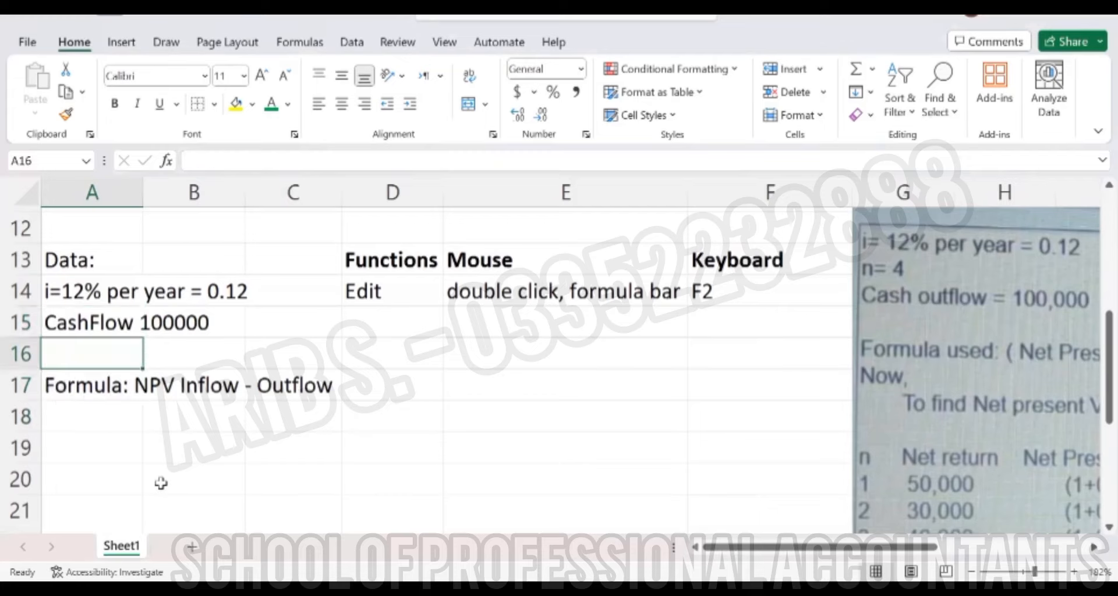
key(Up)
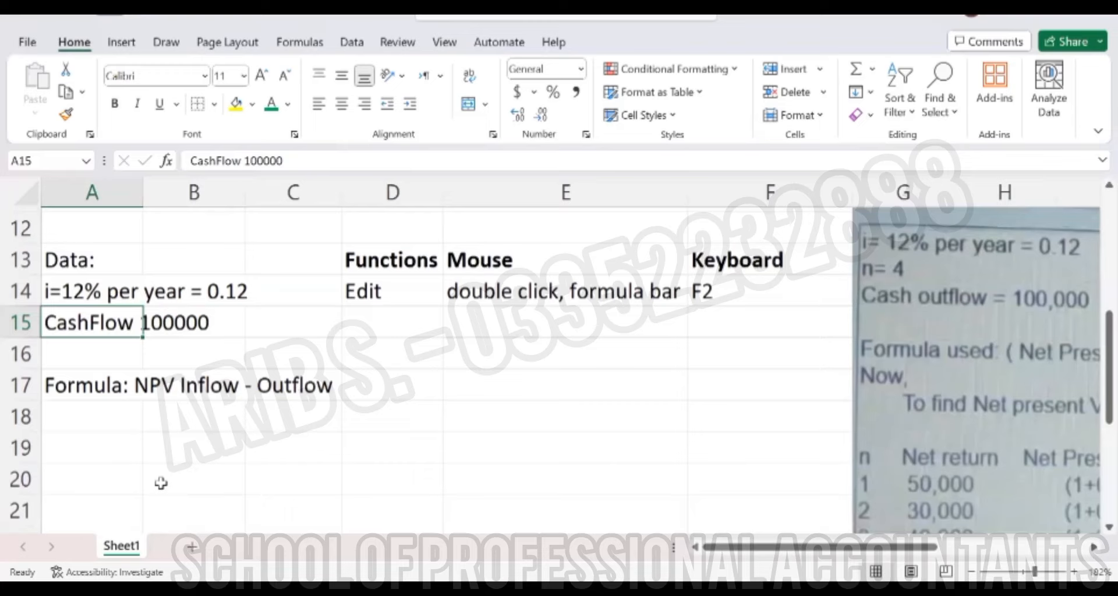
key(Right)
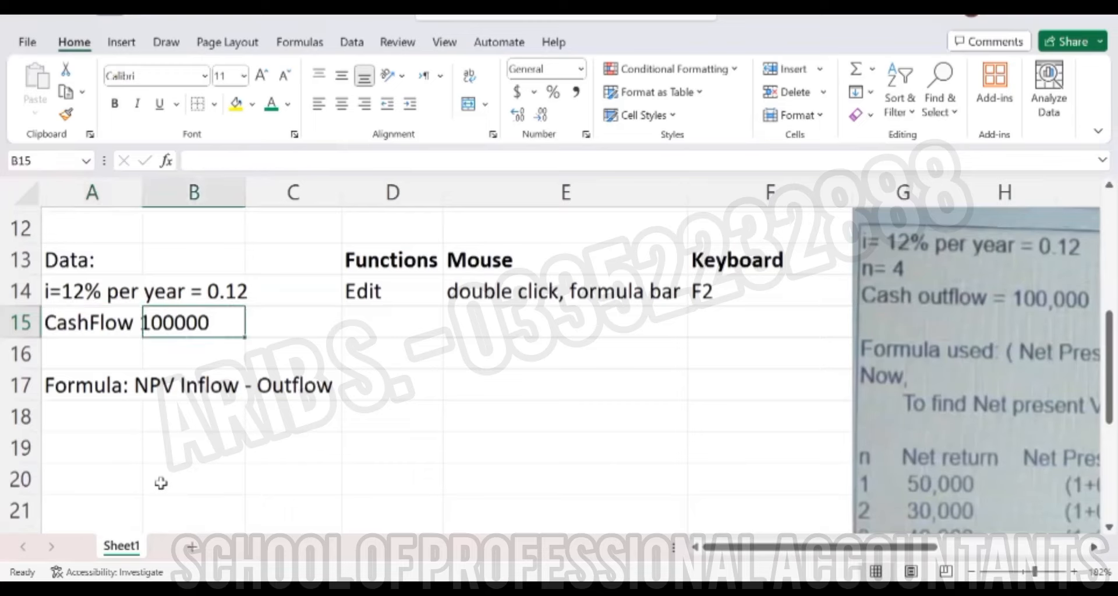
key(Right)
key(Right)
key(Right)
key(Left)
key(Left)
key(Left)
key(Left)
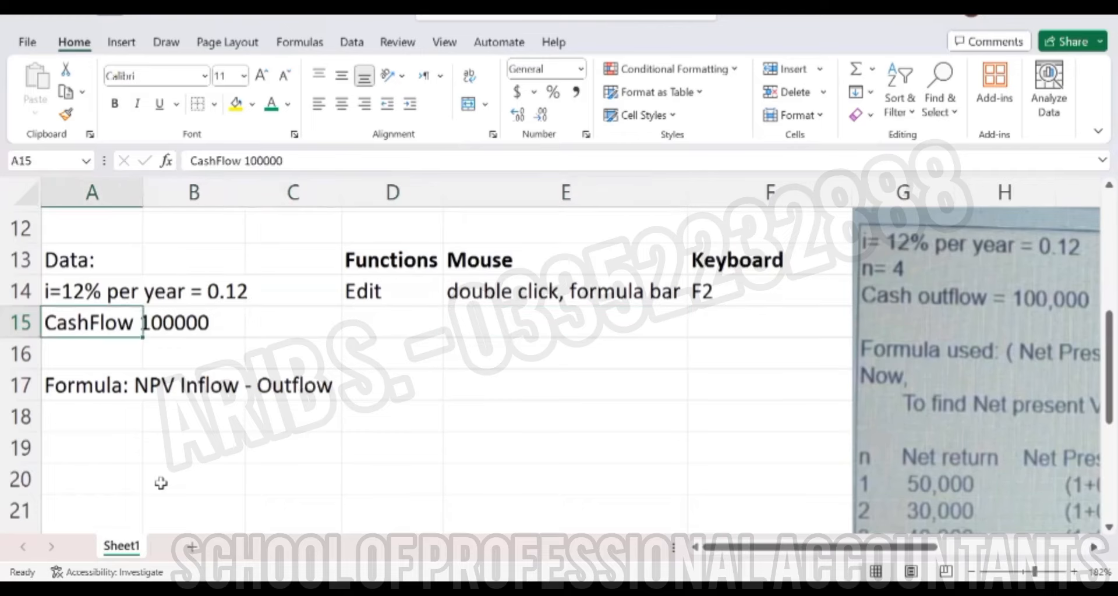
- Insert an empty row above the CashFlow line in row 15
key(alt)
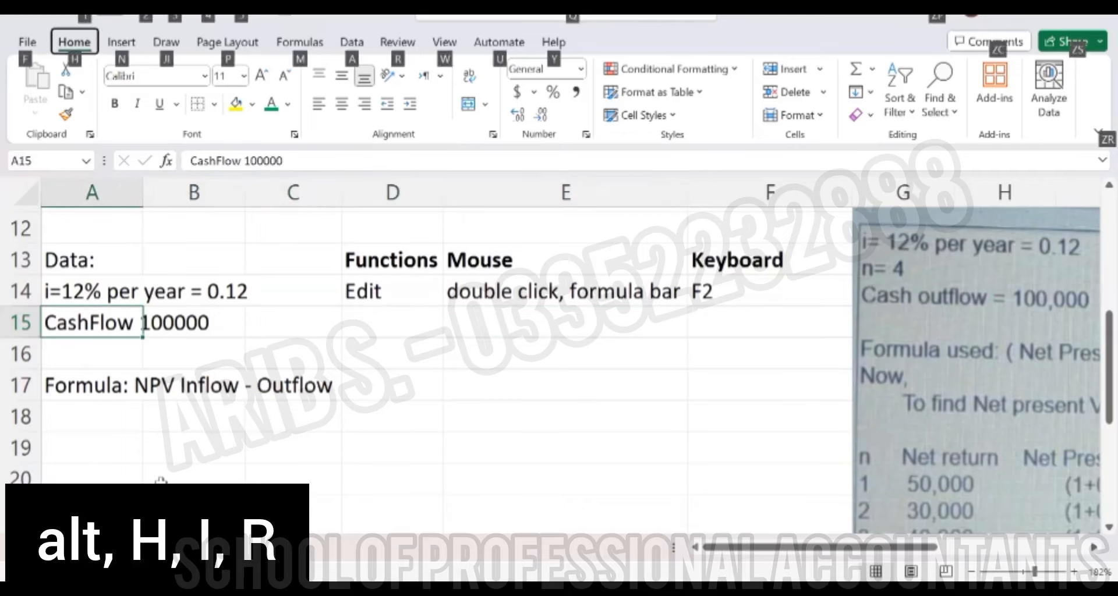
key(h)
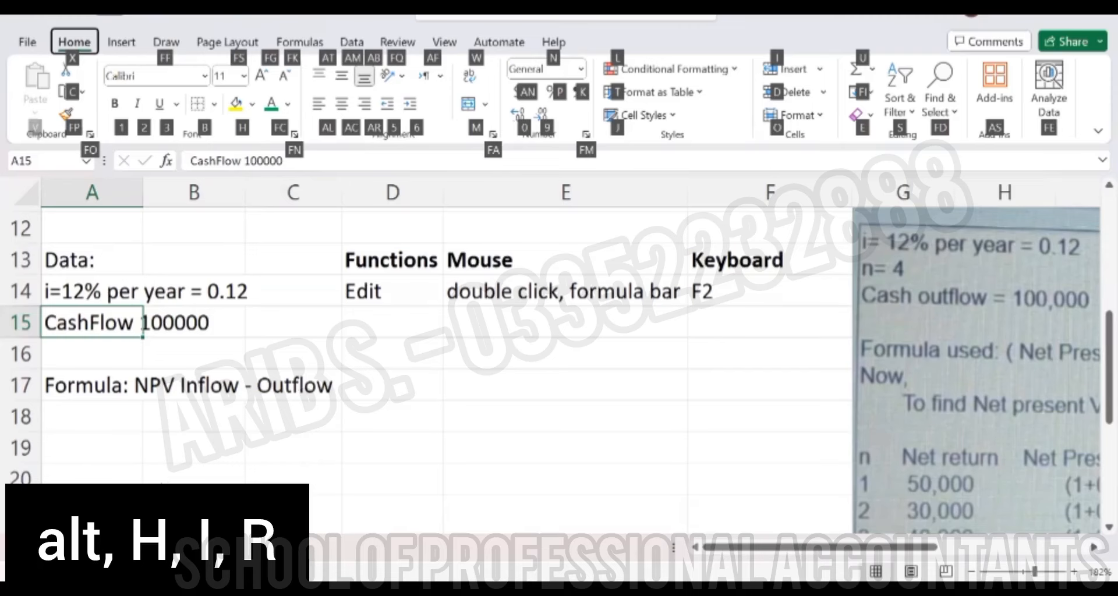
key(i)
key(r)
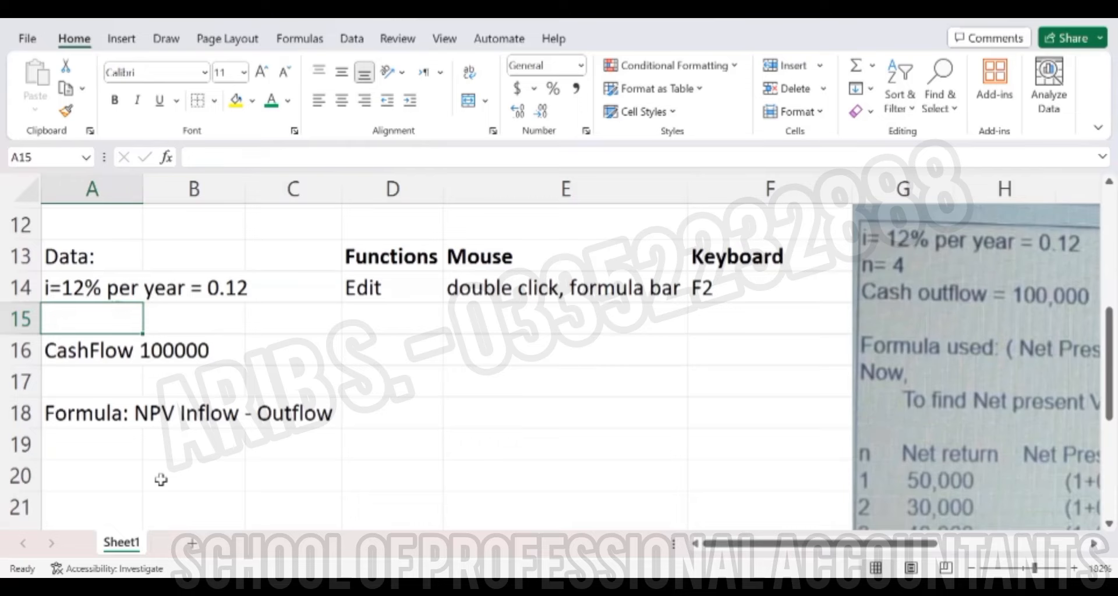
- Undo the row insertion above the CashFlow line and return to cell A15
key(ctrl+z)
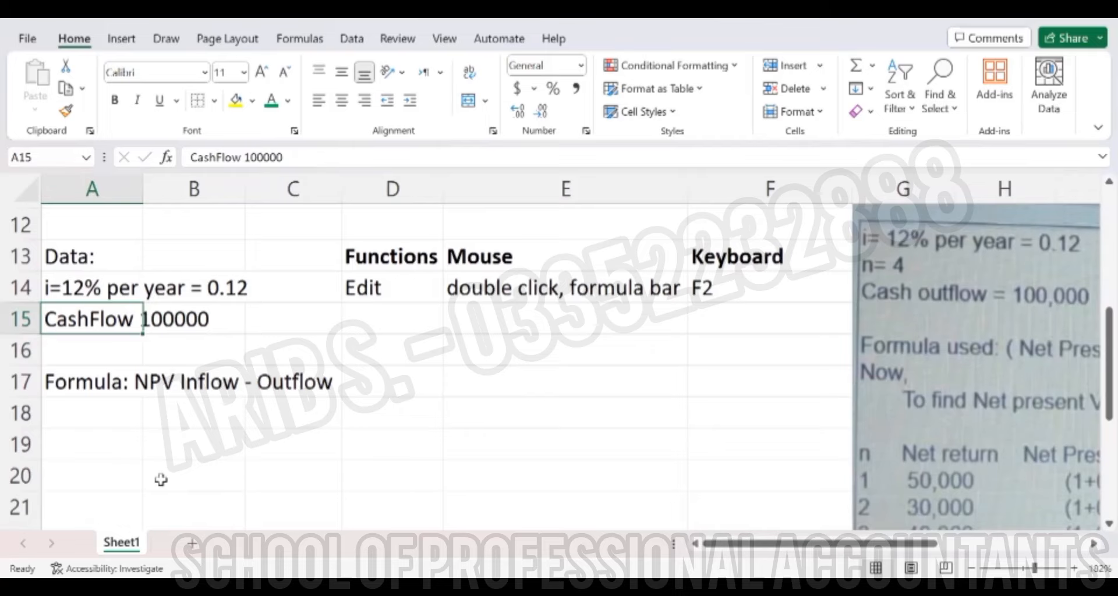
key(Right)
key(Right)
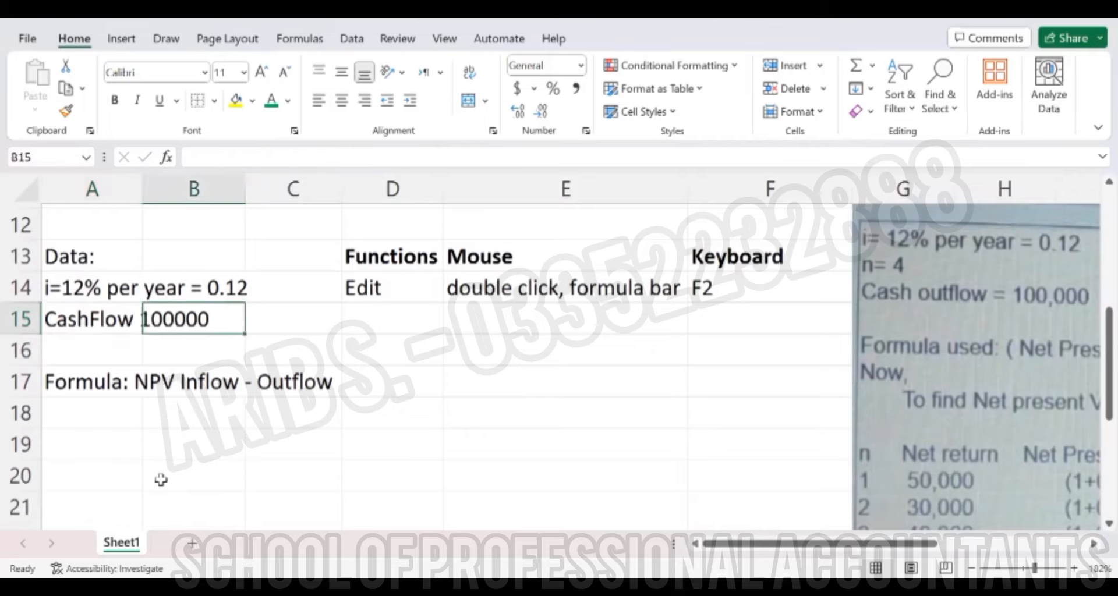
key(Left)
key(Left)
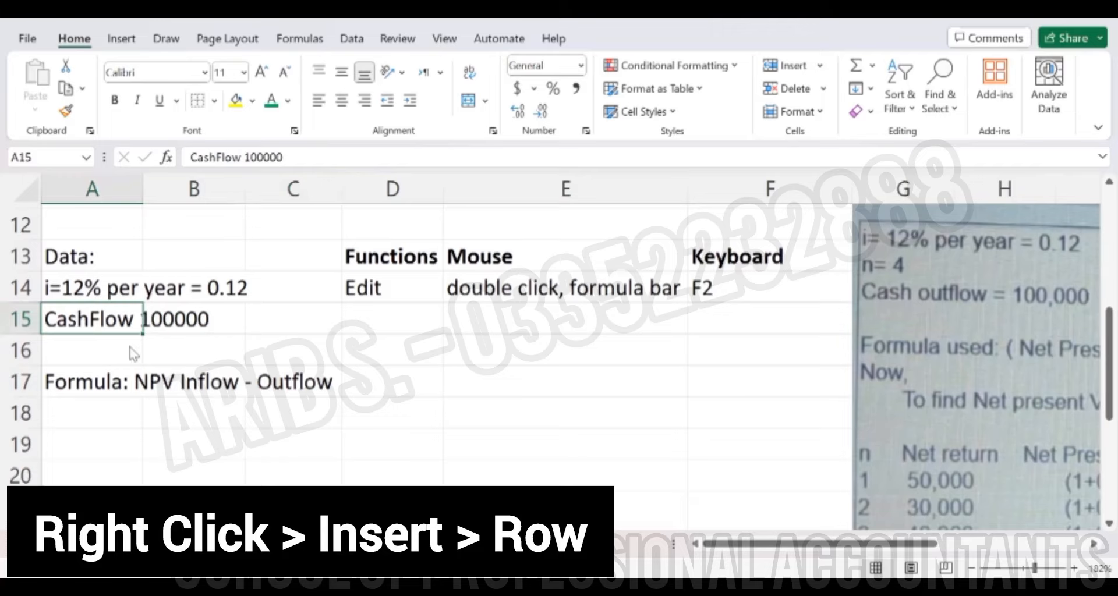
- Insert an entire row at cell A15 to make room between the interest rate and CashFlow lines
right_click(82, 319)
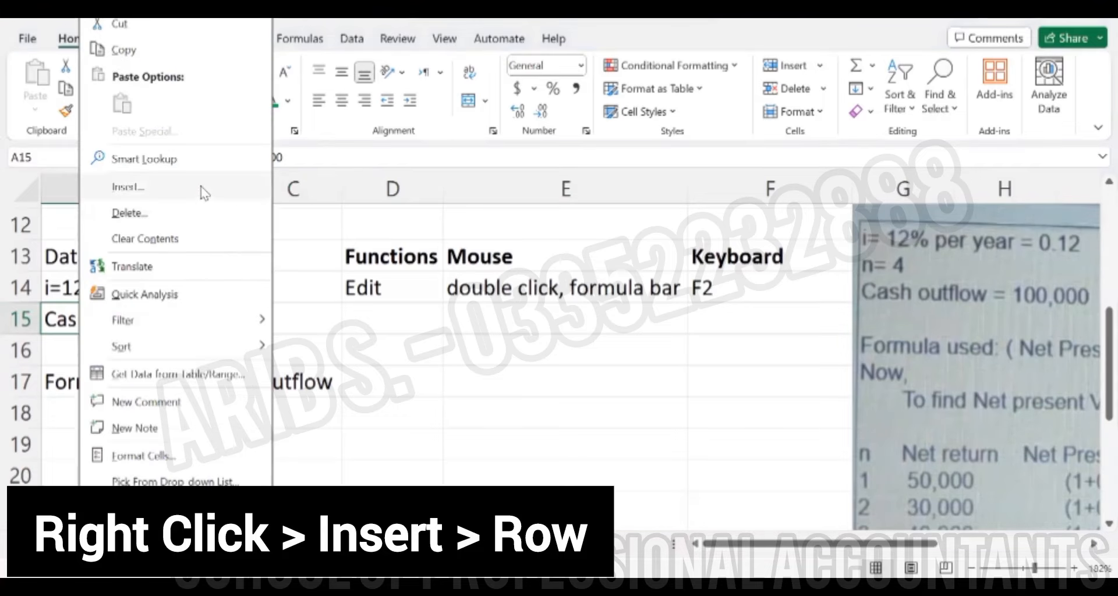
click(204, 192)
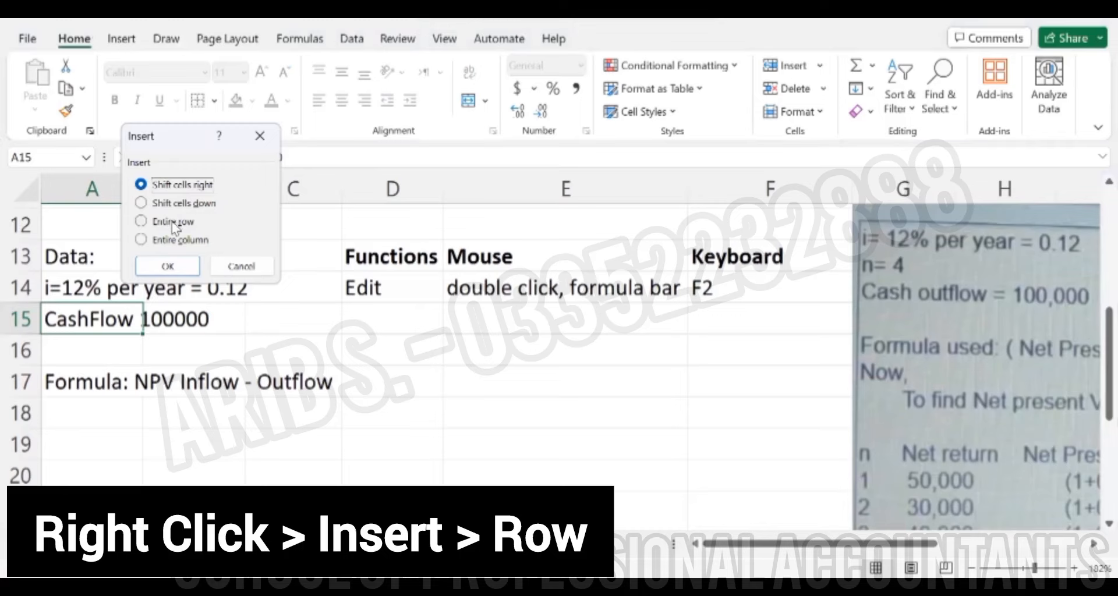
click(173, 224)
click(168, 266)
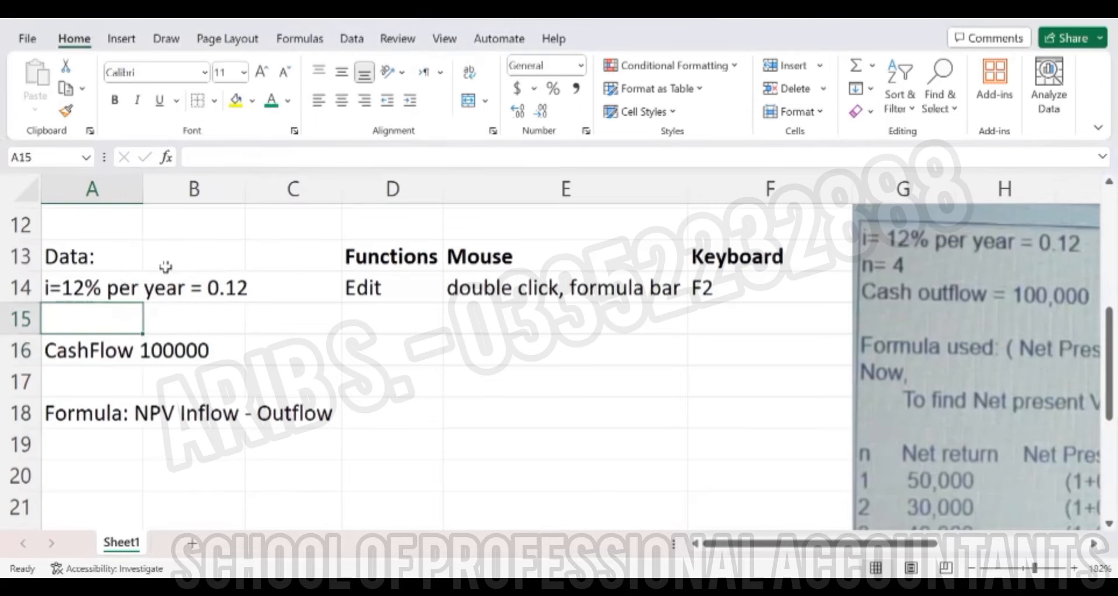
- Enter n=4 as the number of periods in cell A15
text(n-4)
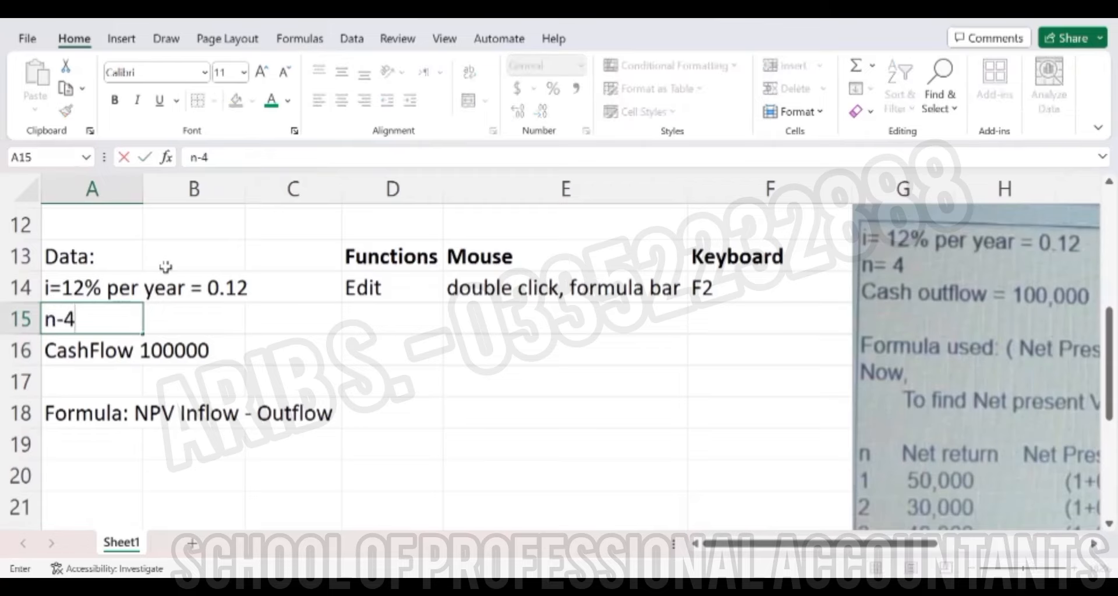
key(ctrl+Return)
key(F2)
key(Left)
key(BackSpace)
text(=)
key(Return)
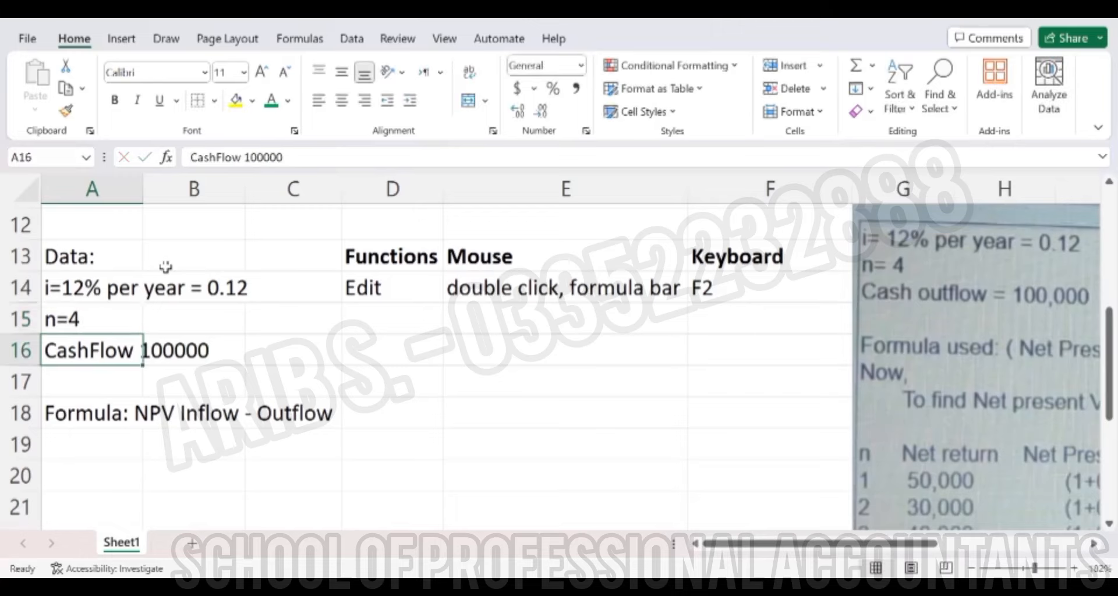
- Enter "Insert Row" in cell D15 as the next entry under Functions
key(Up)
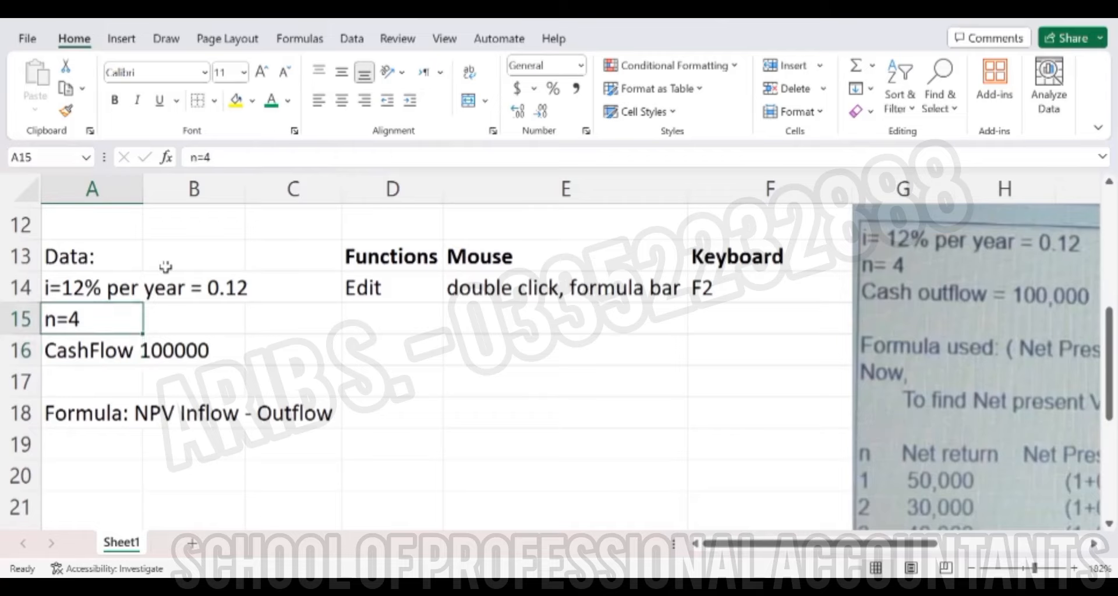
key(Right)
key(Right)
key(Right)
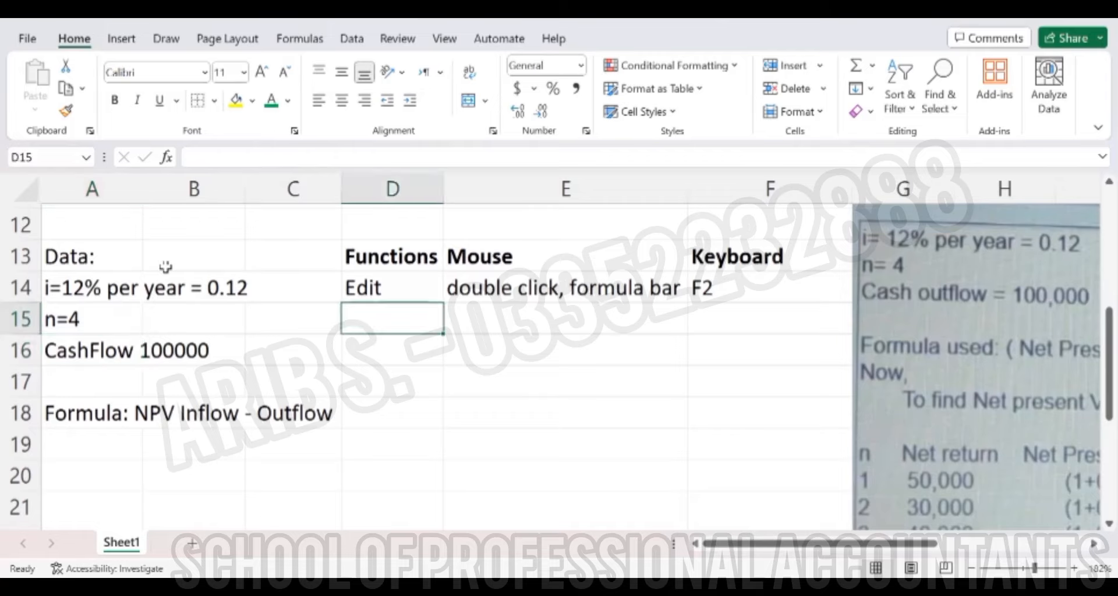
text(R)
key(BackSpace)
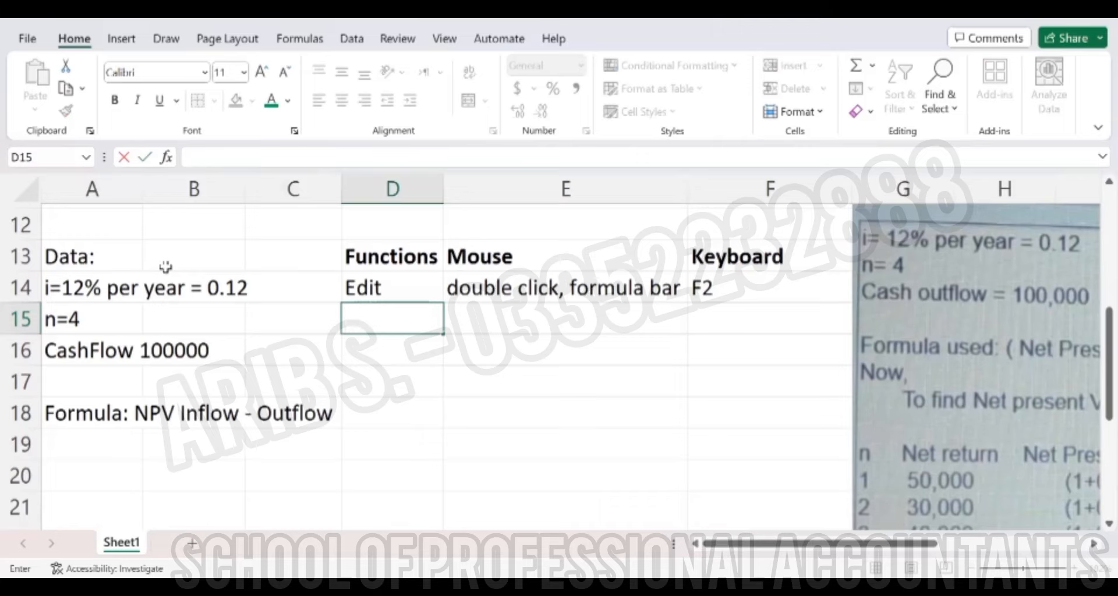
text(Inser)
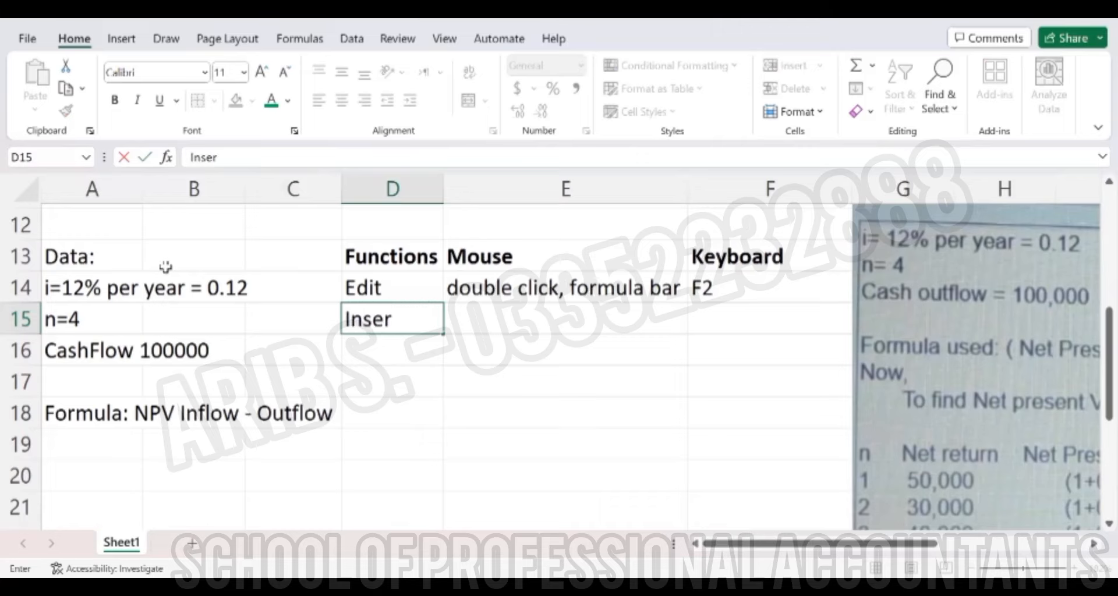
text(t Row)
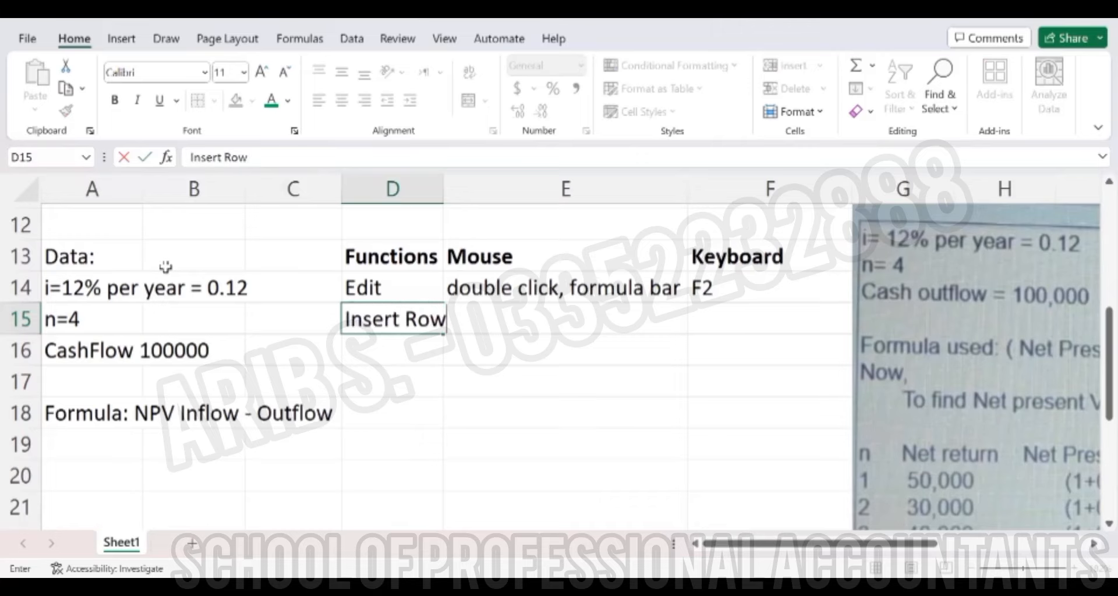
key(Tab)
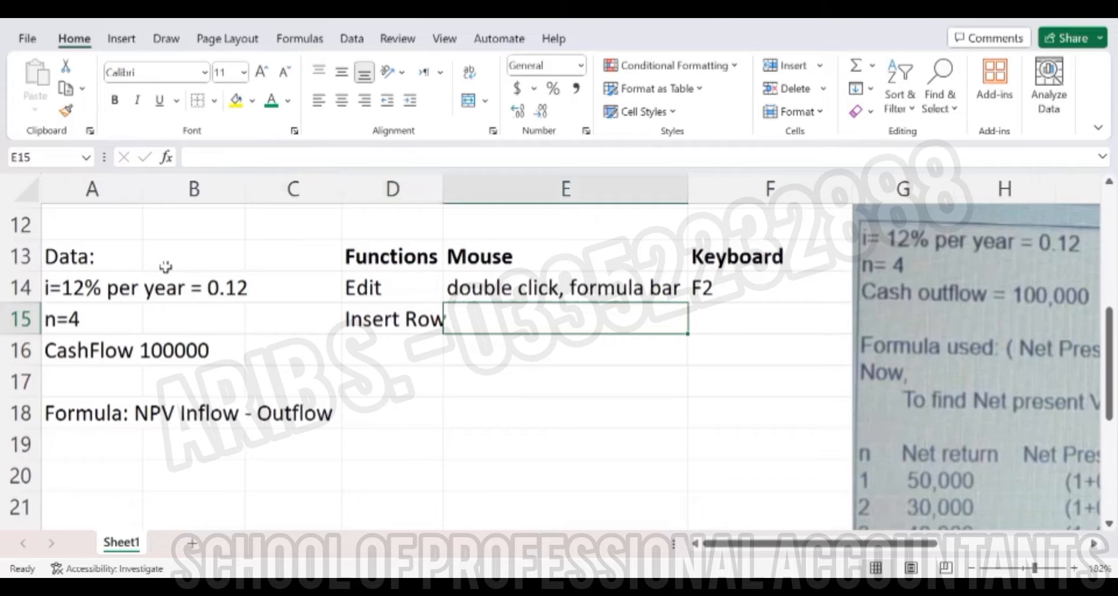
- Enter "Right Click > Insert > Row" in cell E15 as the mouse method
text(Right C)
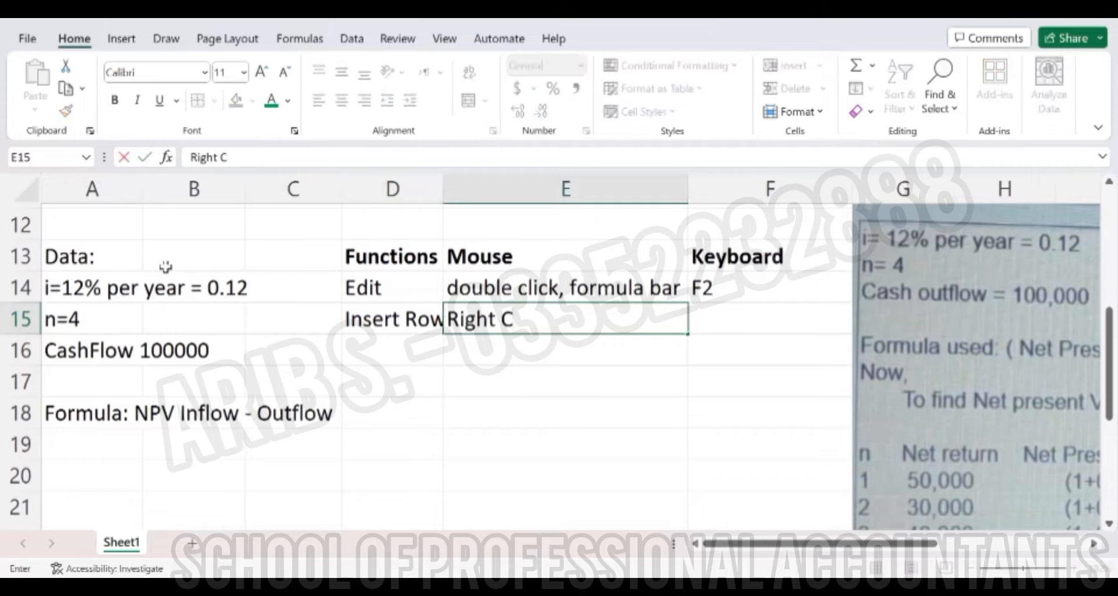
text(lick >)
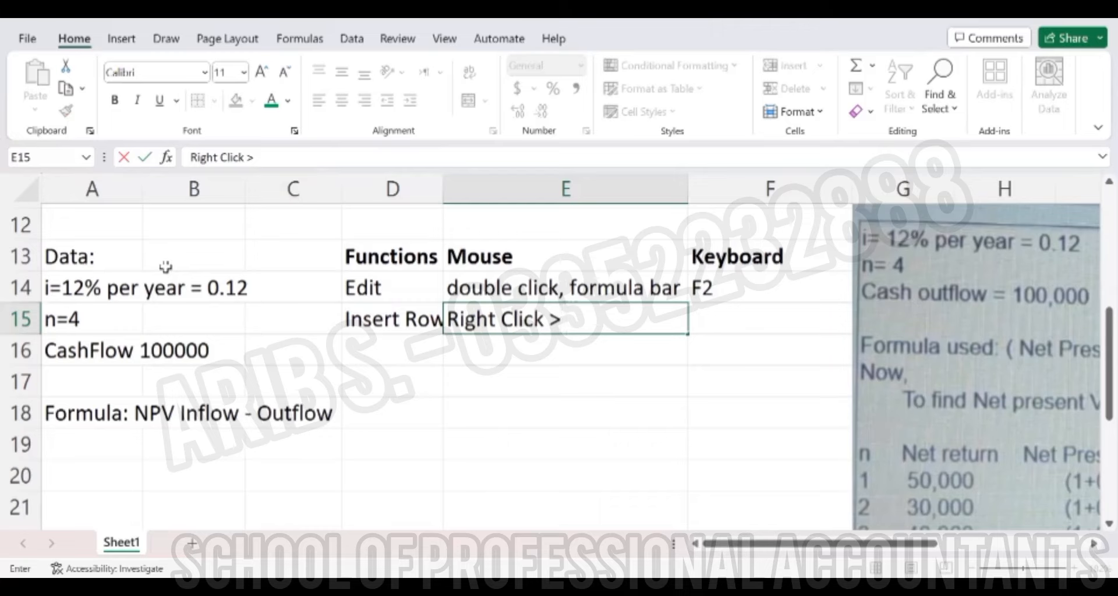
text( Inserr)
key(BackSpace)
text(t)
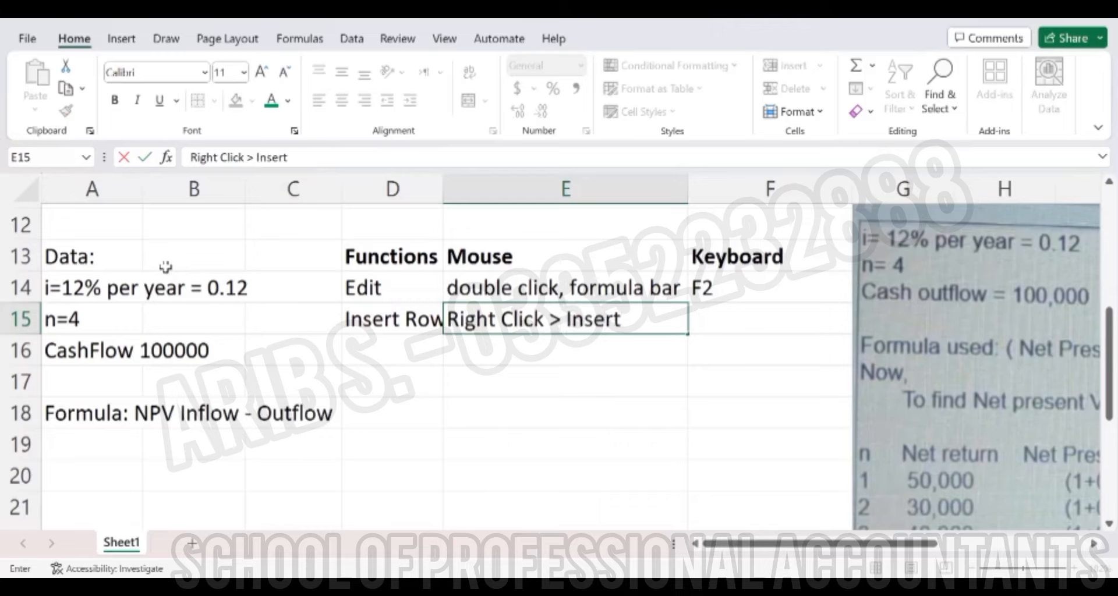
text( > Row)
key(Tab)
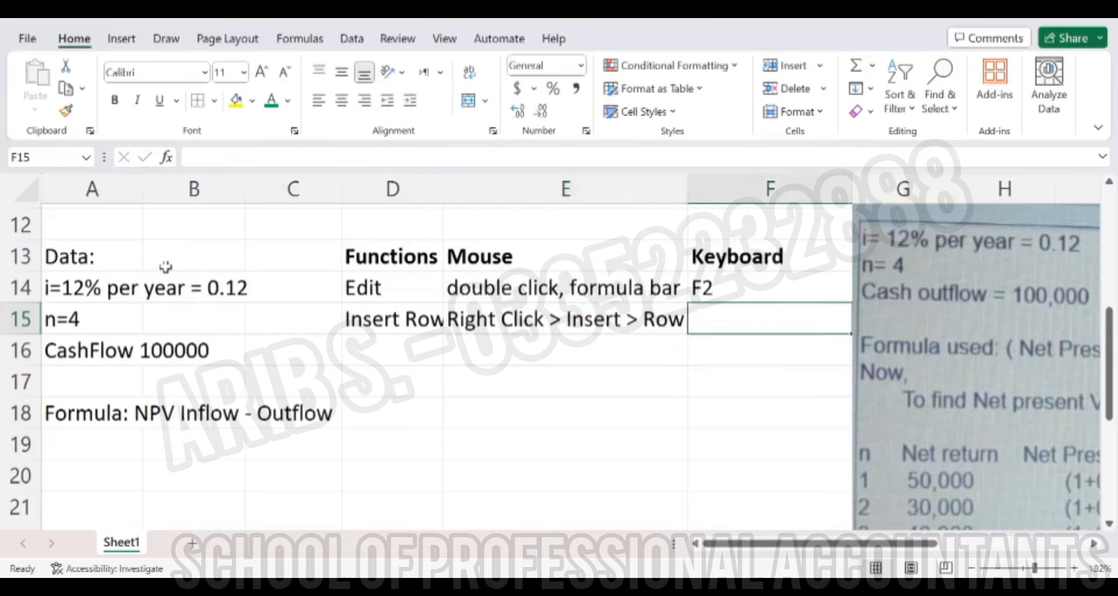
- Enter "alt, H, I, R" in cell F15 as the keyboard method and widen column D slightly to fit its text
text(alt)
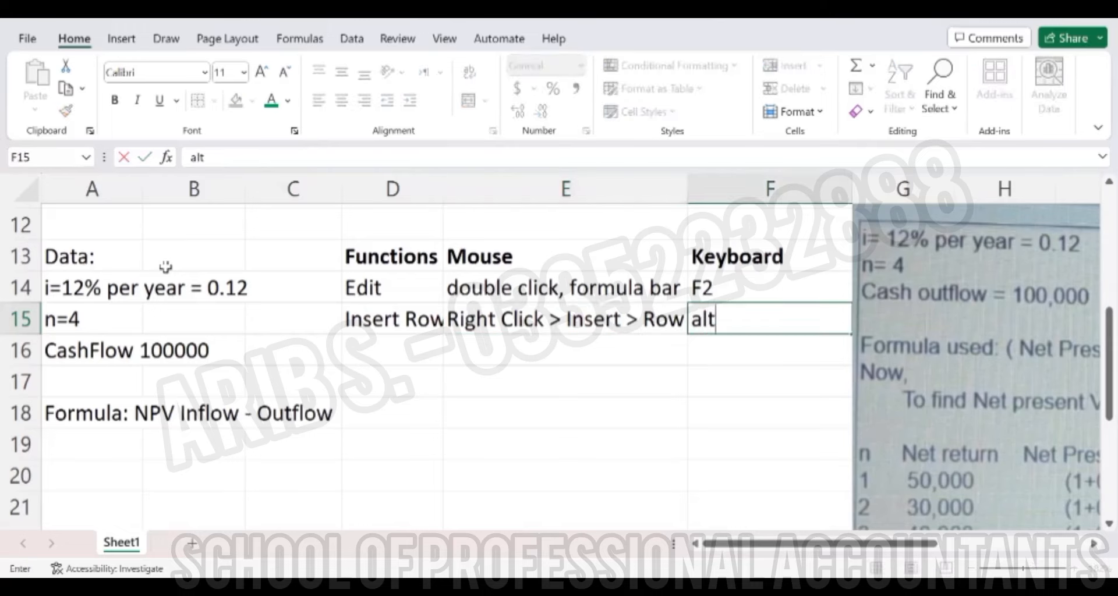
text(, H, I, R)
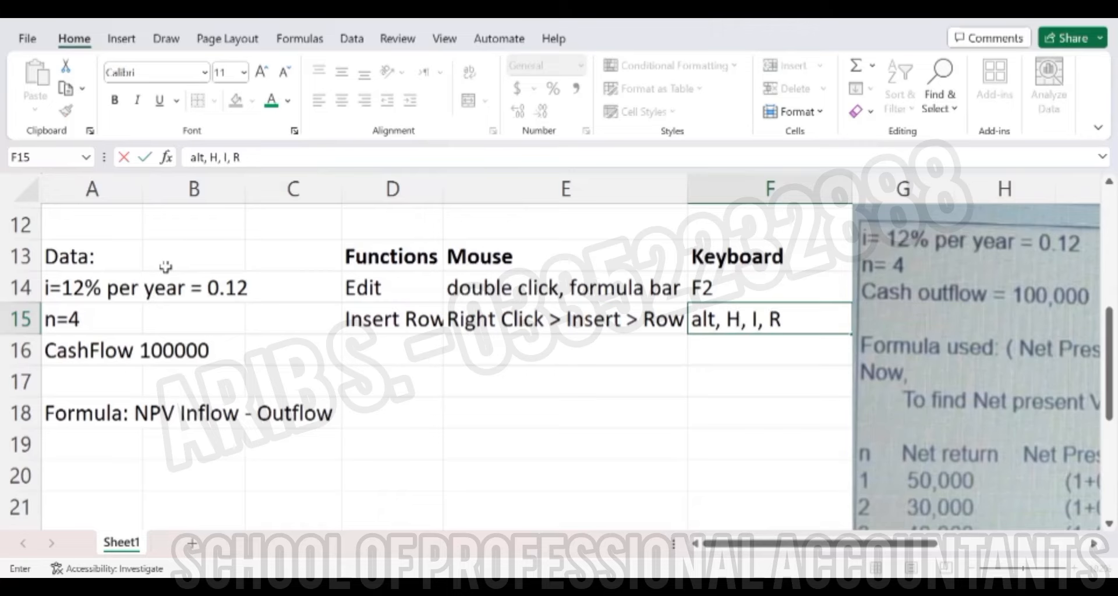
key(Return)
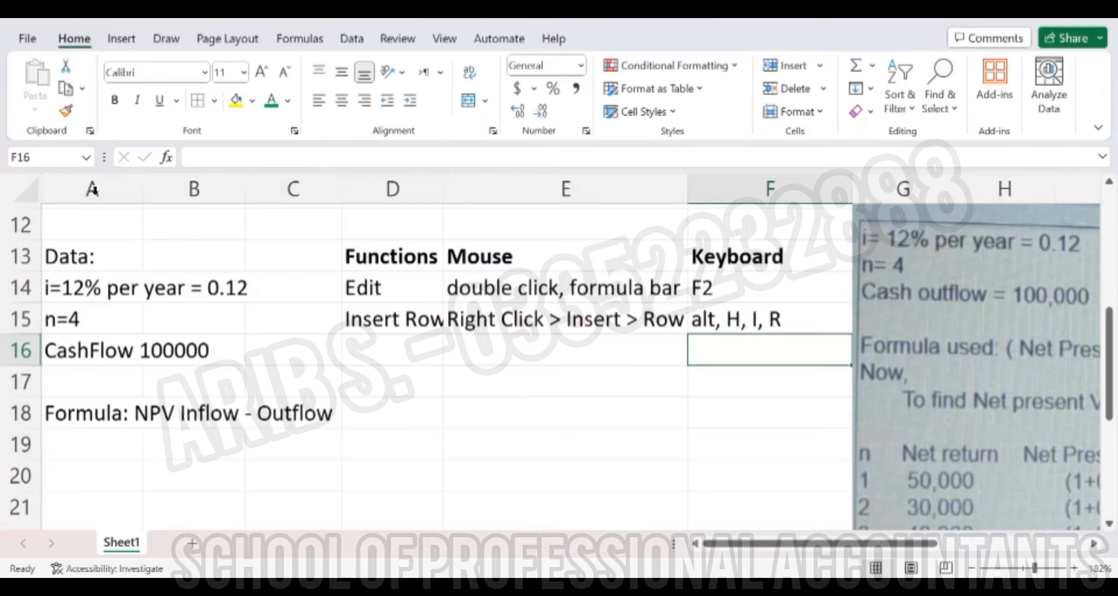
drag(443, 194, 450, 195)
- Delete the empty row 12 above the Data heading
key(Left)
key(Left)
key(Left)
key(Left)
key(Right)
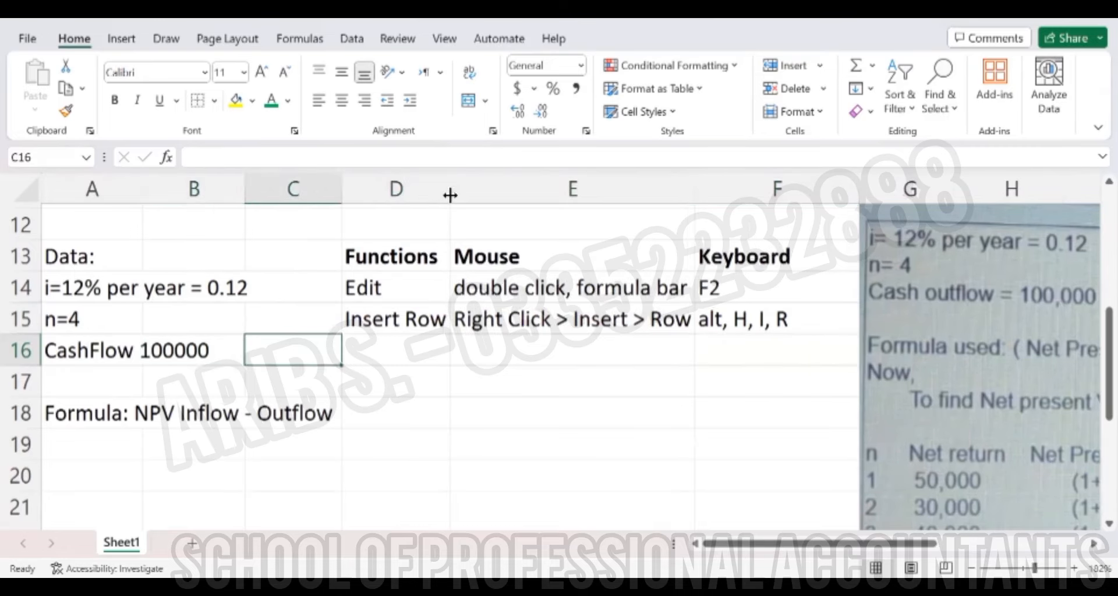
key(Left)
key(Left)
key(Up)
key(Up)
key(Up)
key(Up)
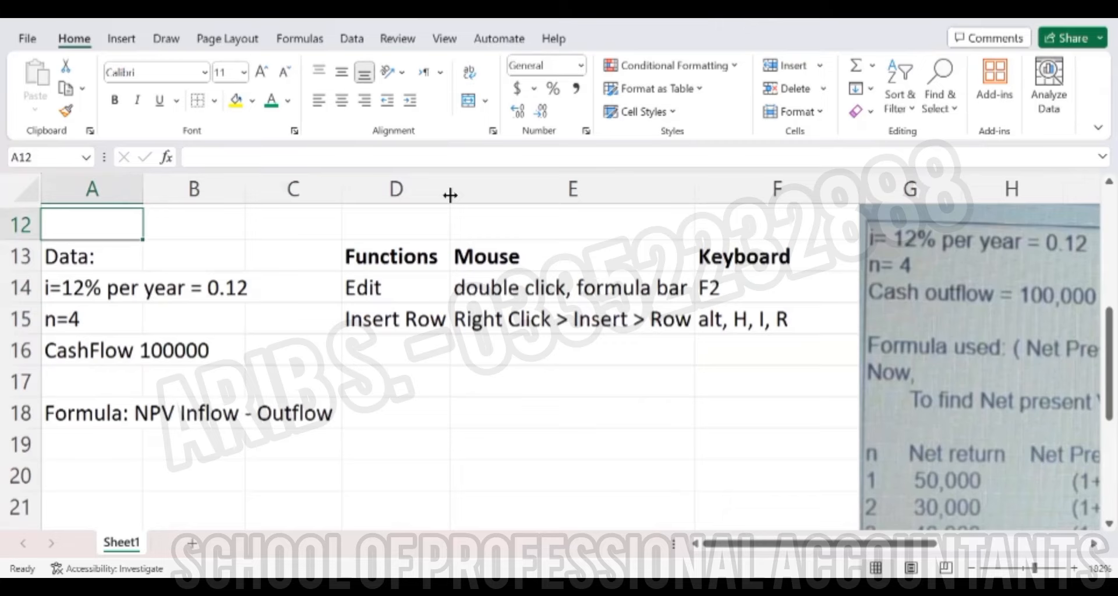
key(alt)
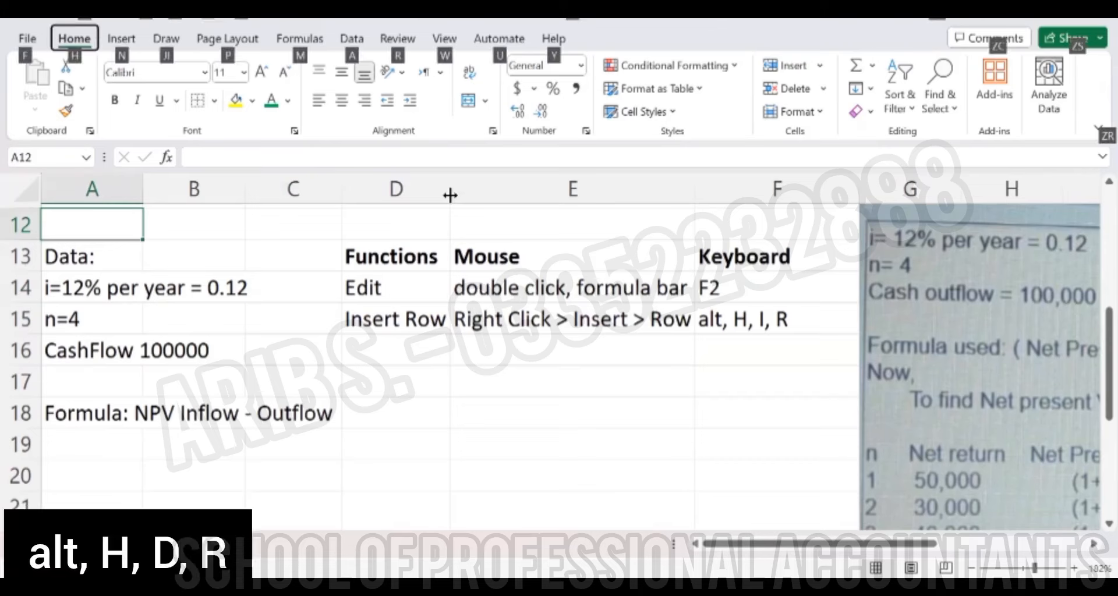
key(h)
key(d)
key(r)
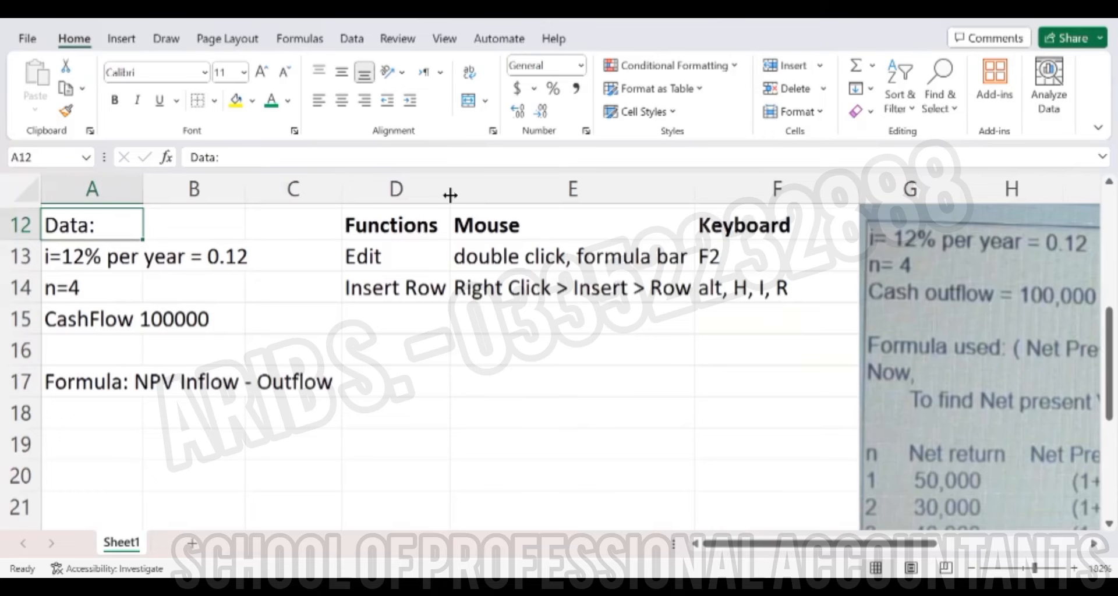
- Undo the deletion of row 12 and return to cell A12
key(ctrl+z)
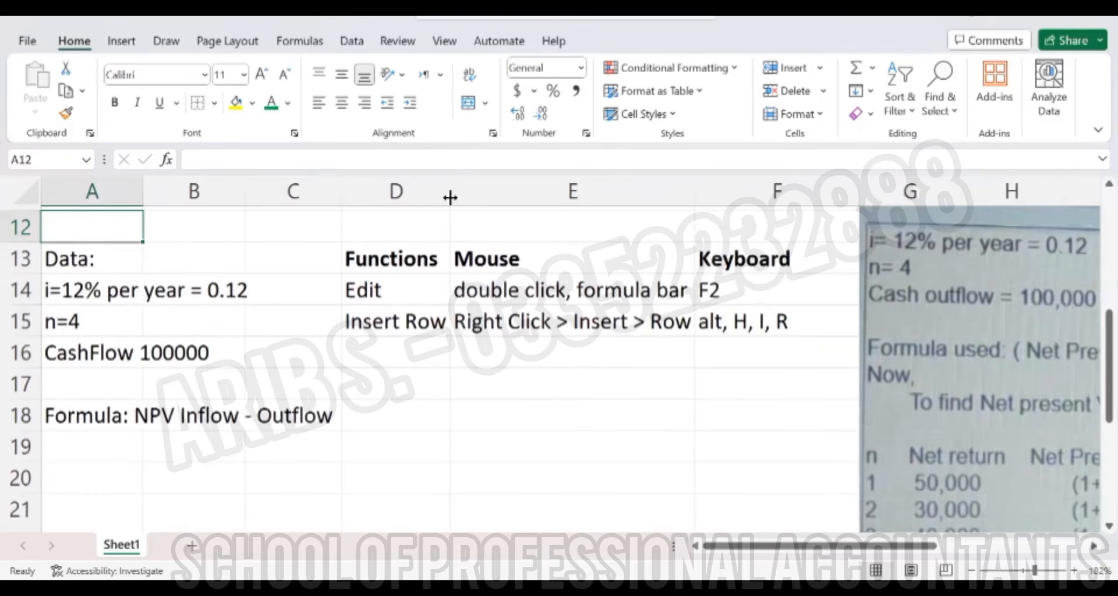
key(Right)
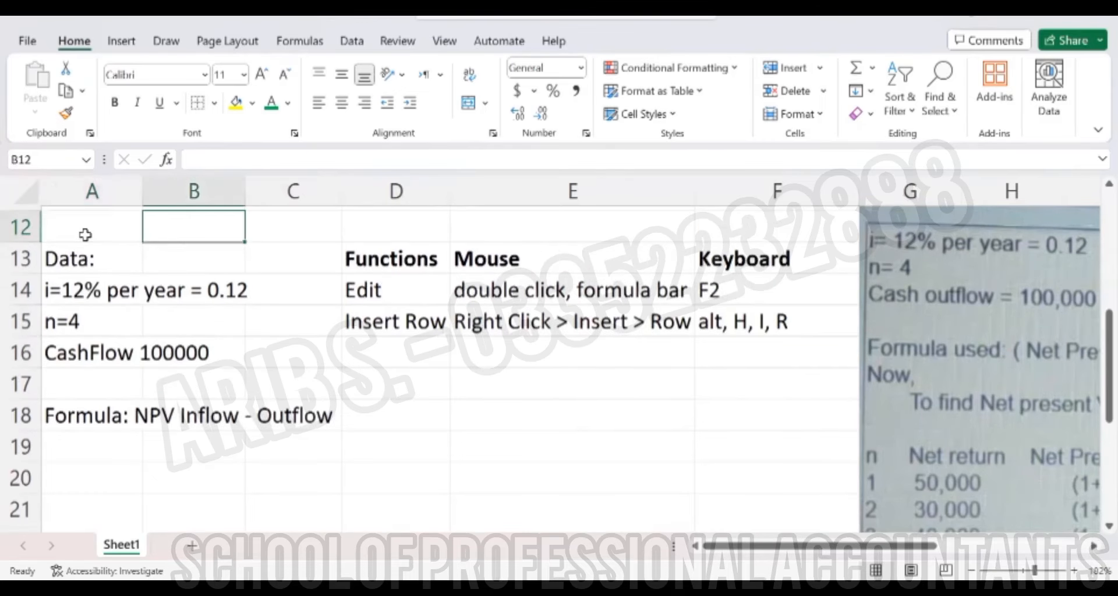
key(Left)
key(Right)
key(Right)
key(Left)
key(Left)
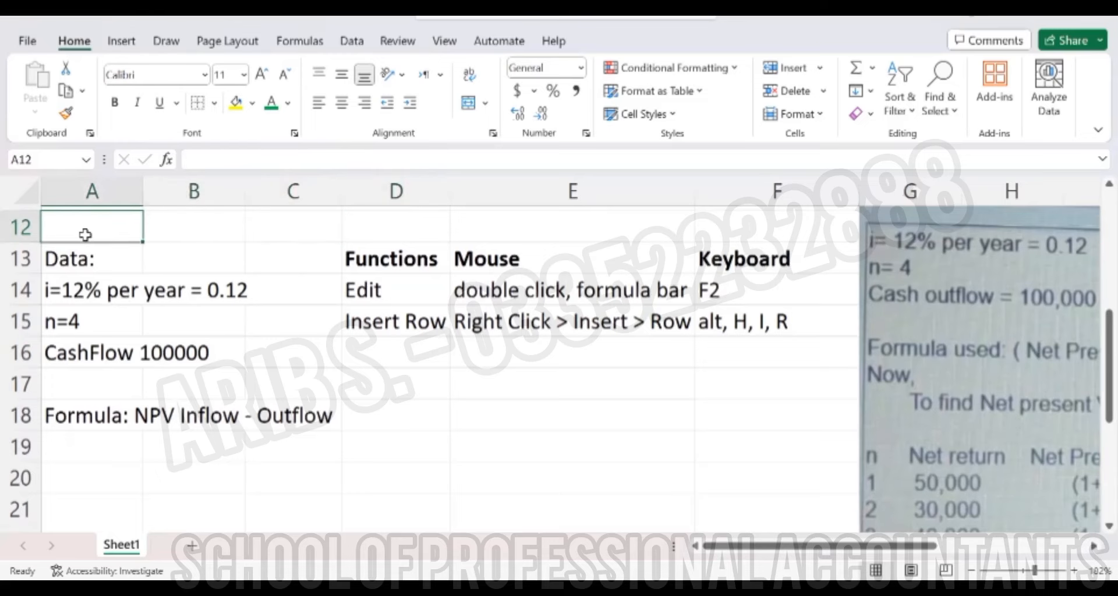
- Delete the entire row at cell A12 using the Delete dialog's Entire row option
right_click(91, 239)
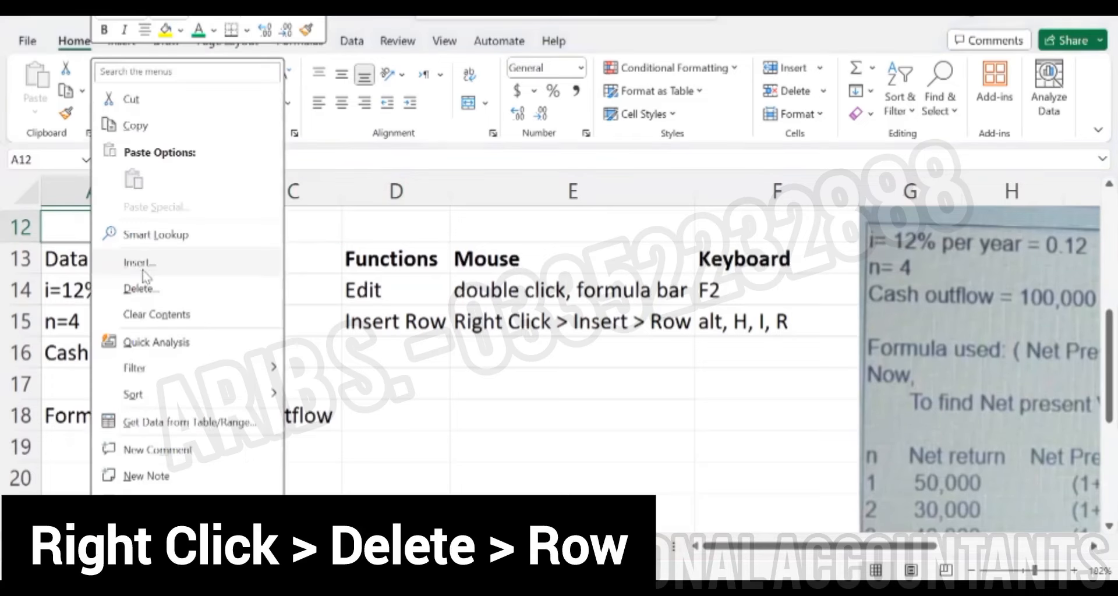
click(153, 292)
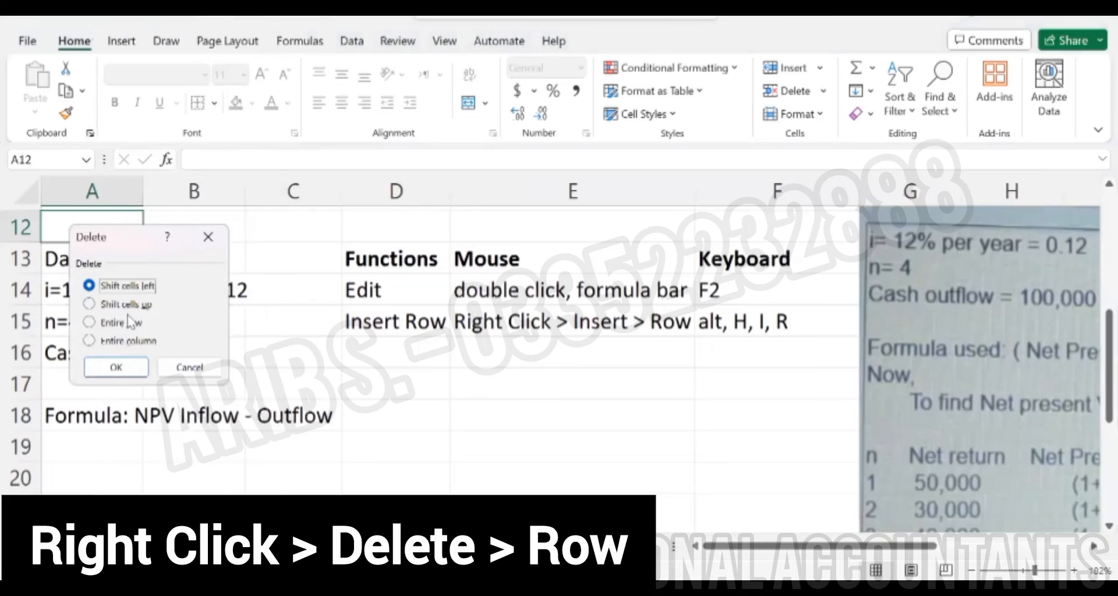
click(130, 324)
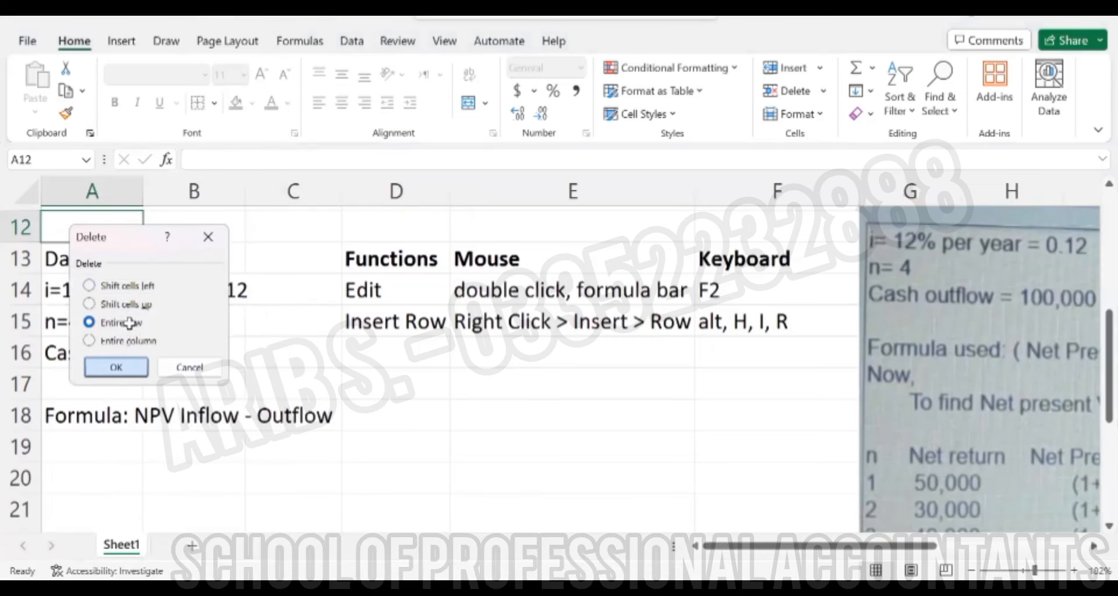
key(Return)
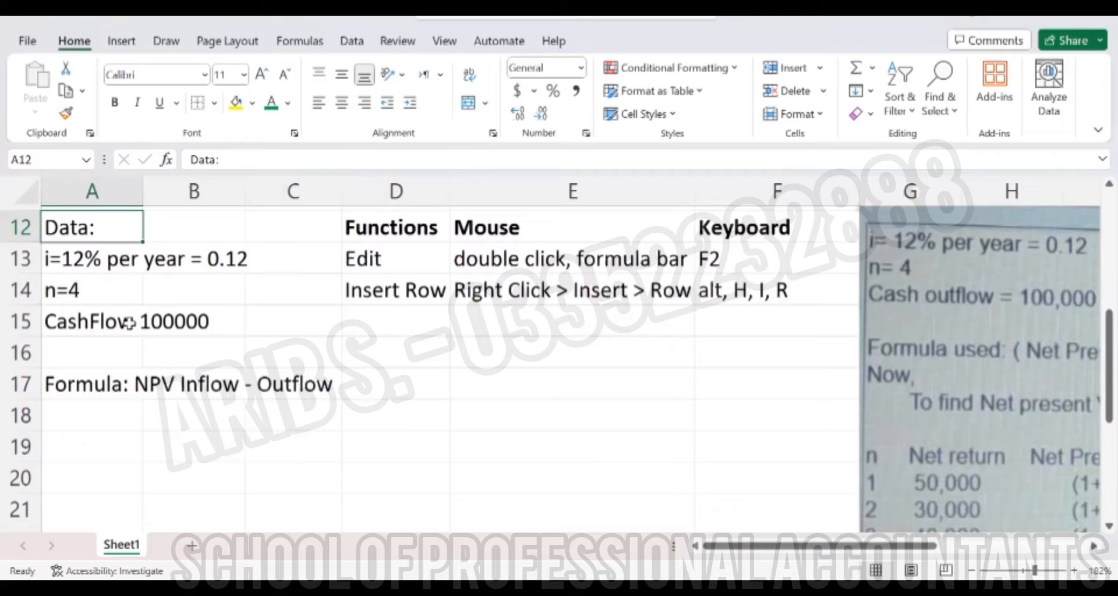
- Enter "Delete R" in cell D15 as the next entry of the Functions list
key(Down)
key(Right)
key(Right)
key(Down)
key(Right)
key(Down)
key(Left)
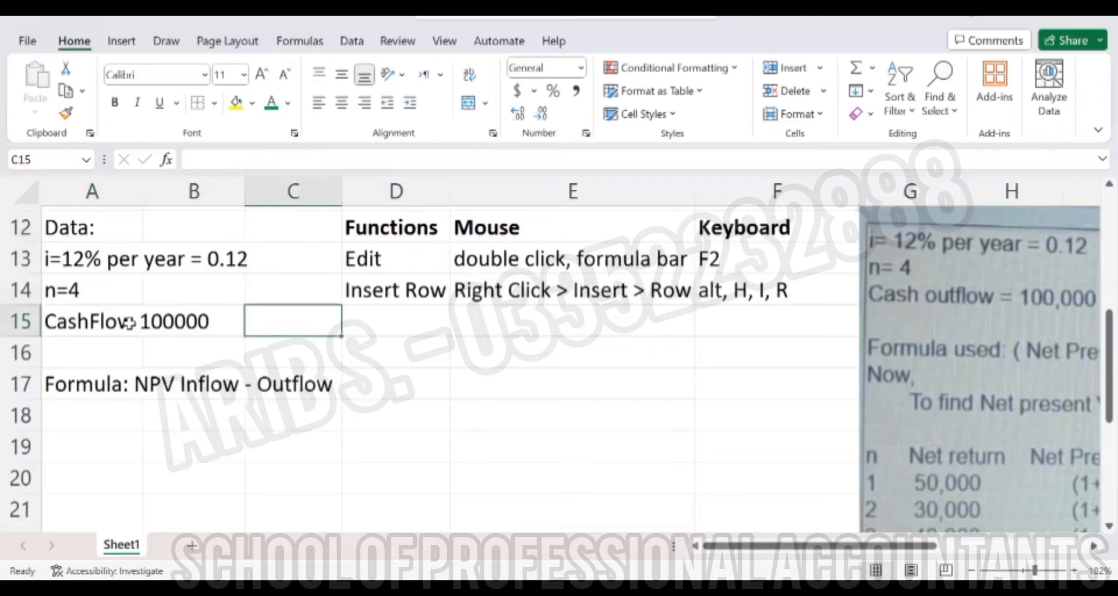
key(Right)
text(Delete)
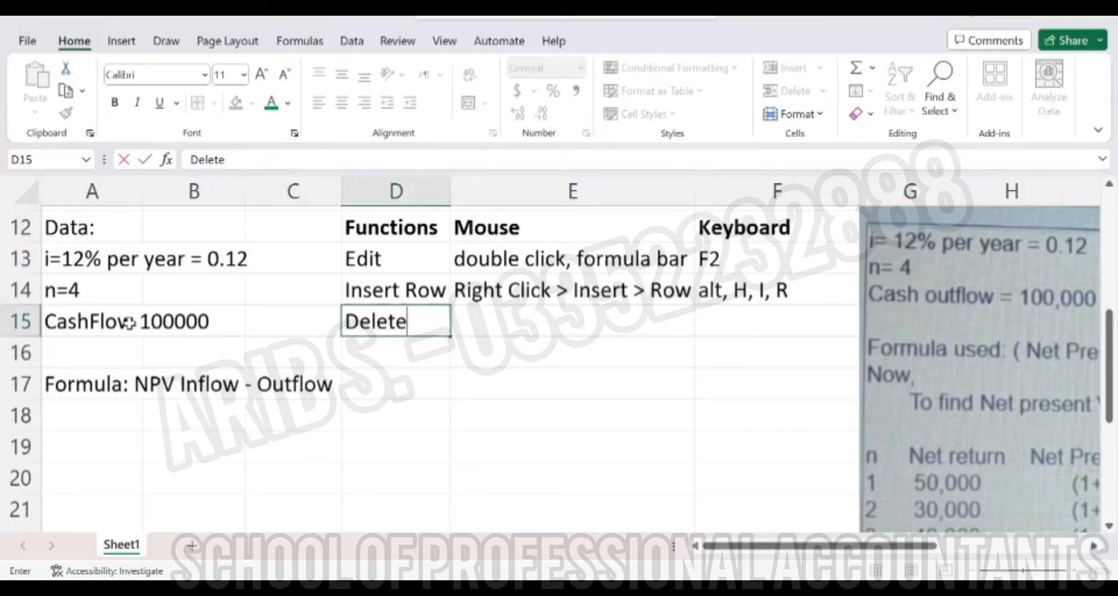
text( R)
key(Right)
- Copy the mouse method from E14 into E15 and change it to "Right Click > Delete > Row"
key(Up)
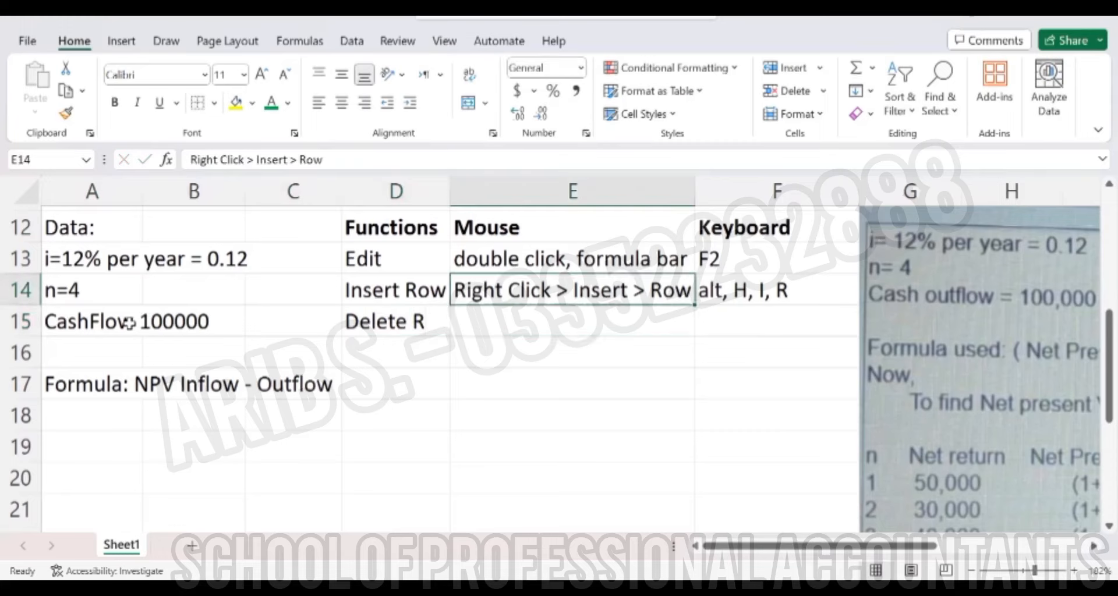
key(ctrl+c)
key(Down)
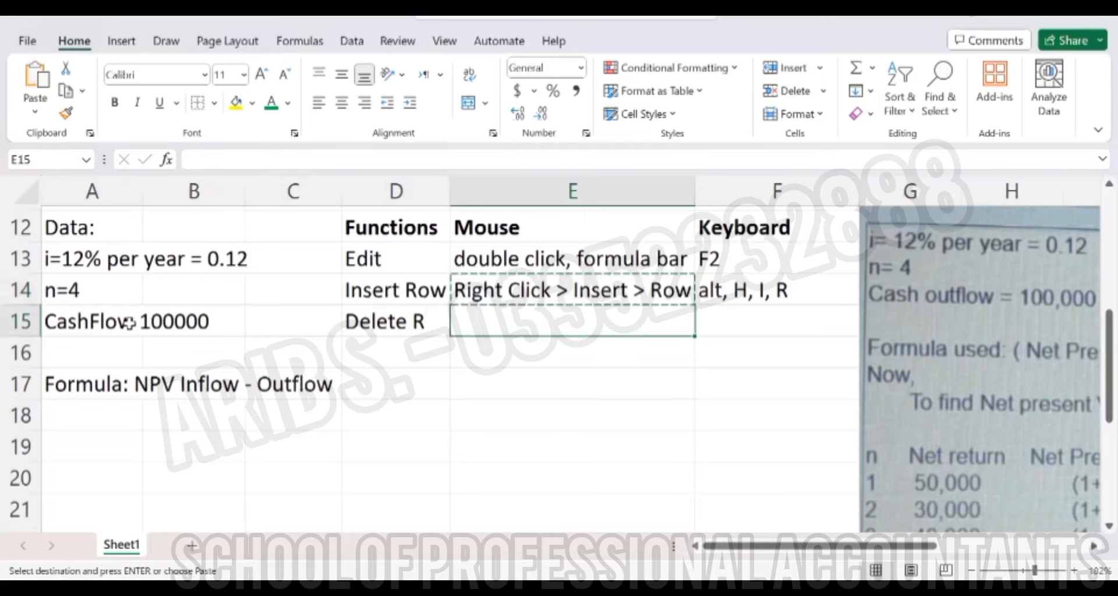
key(ctrl+v)
key(F2)
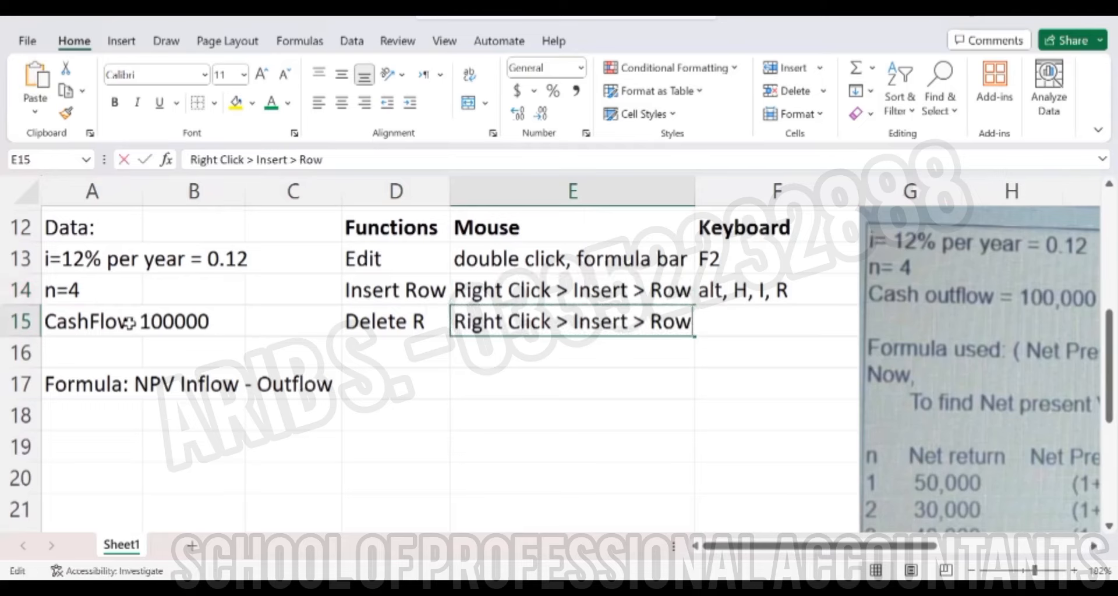
key(shift+Left)
key(shift+Left)
key(shift+Left)
key(shift+Left)
key(shift+Left)
key(shift+Left)
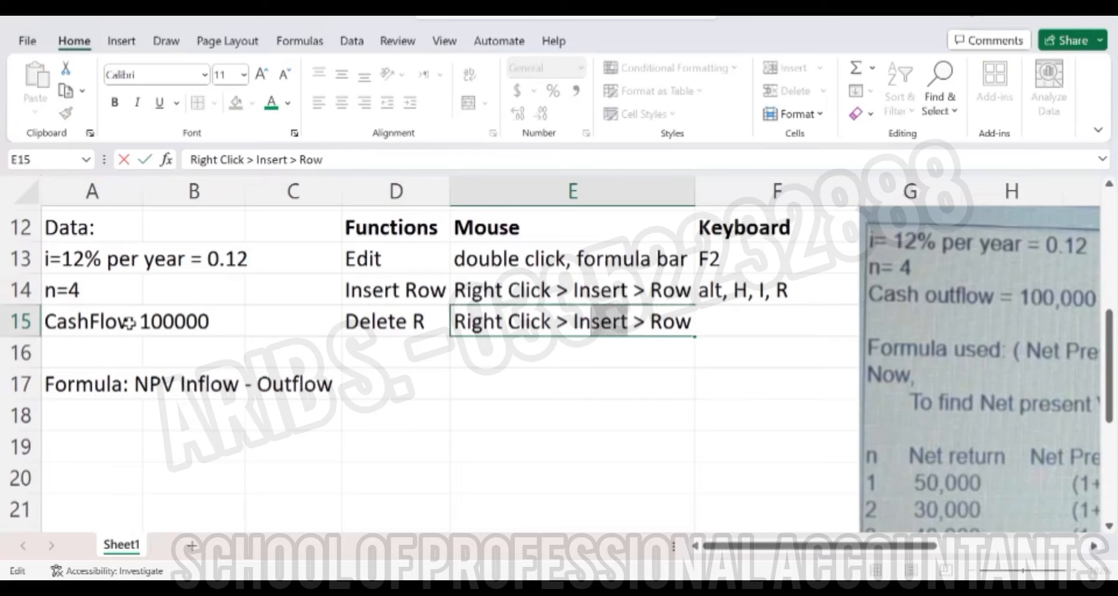
text(Delete)
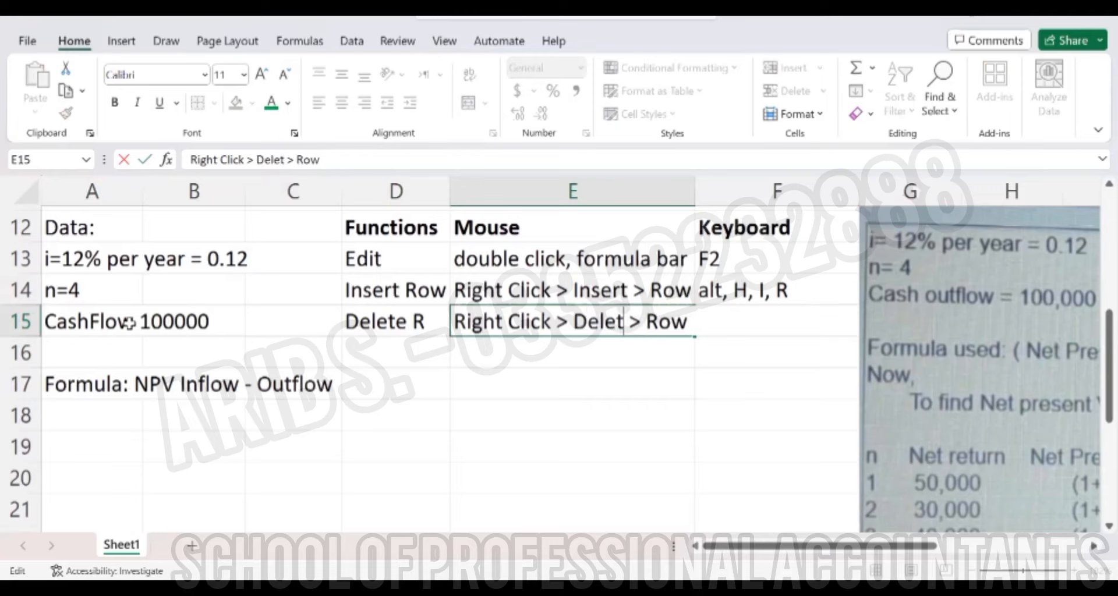
key(Return)
- Enter "alt, H, D, R" in cell F15 as the keyboard method for deleting a row
key(Right)
key(Up)
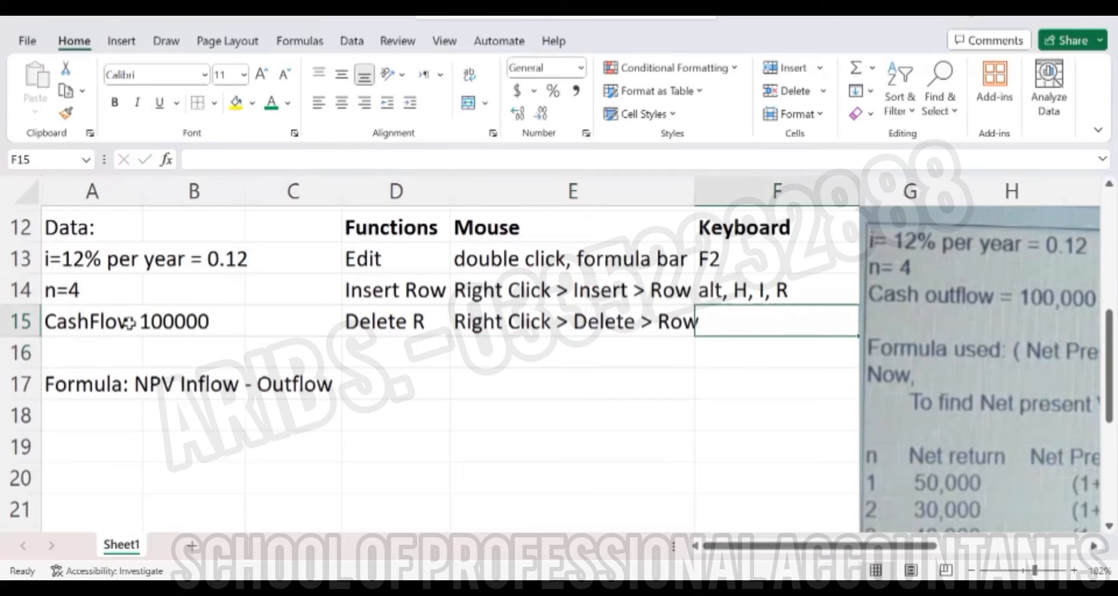
text(alt, )
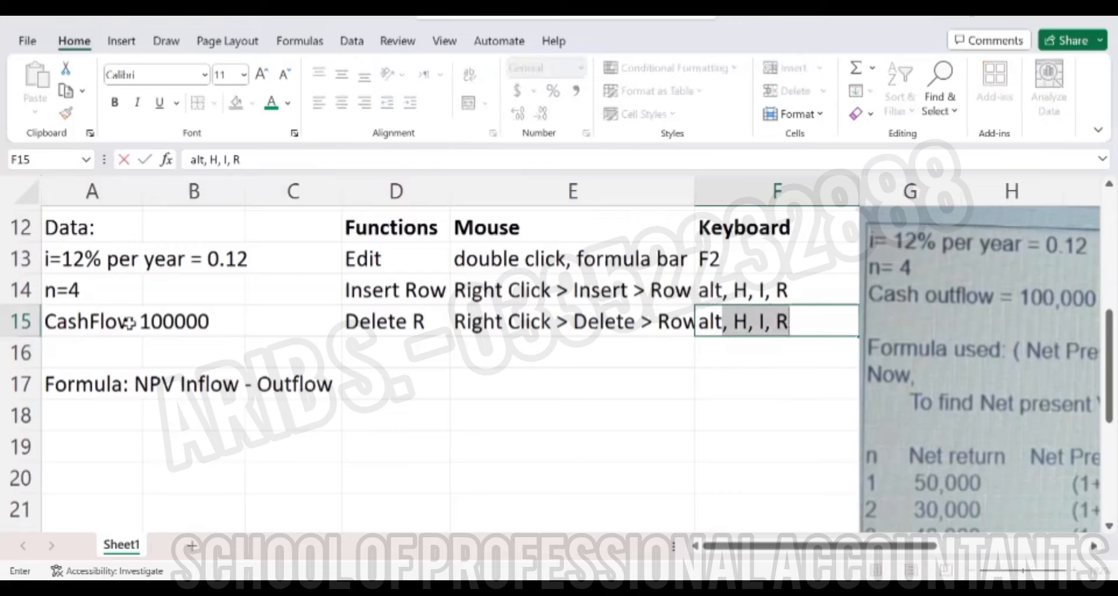
text(H, D)
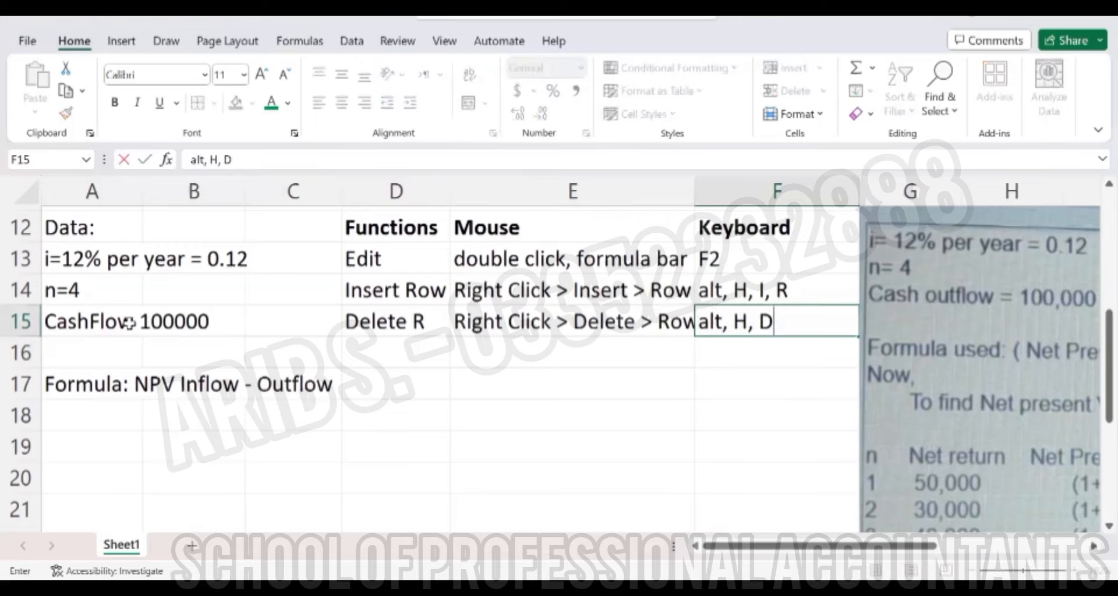
text(, R)
key(Return)
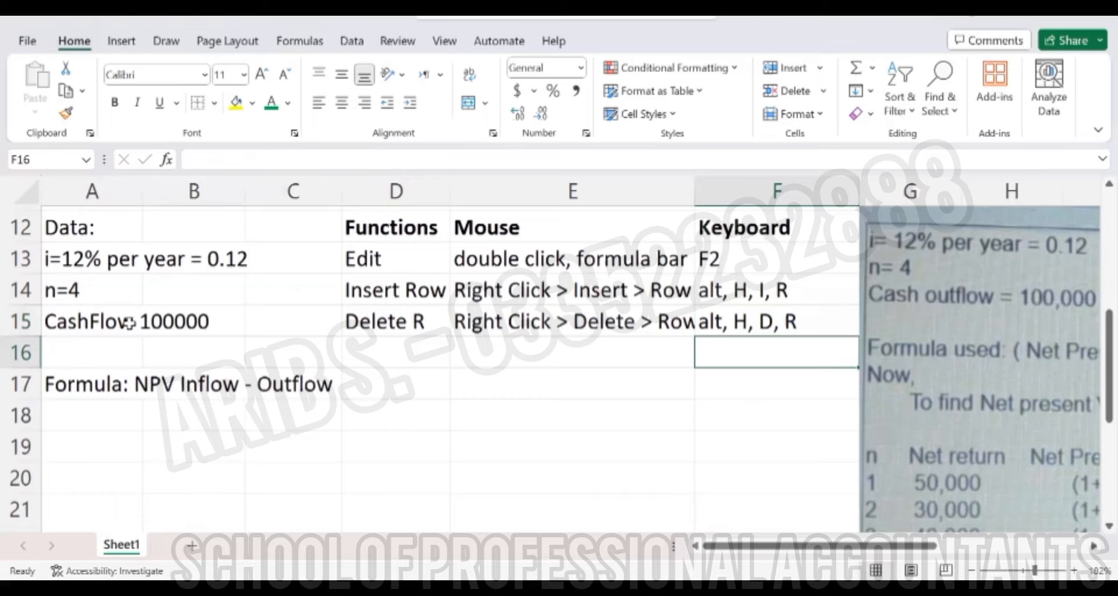
key(Left)
key(Left)
key(Left)
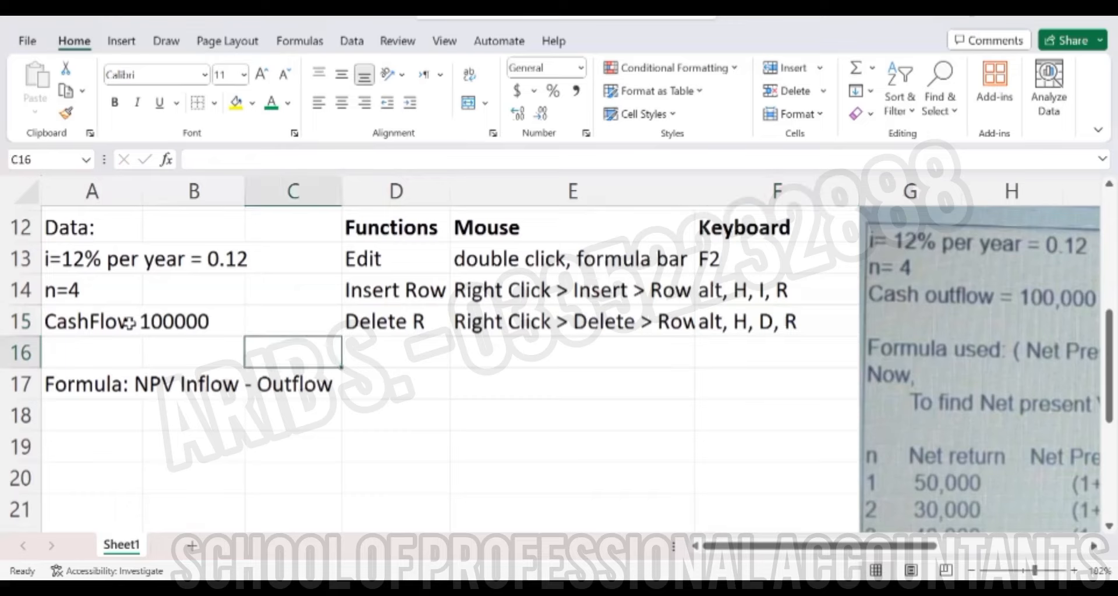
key(Down)
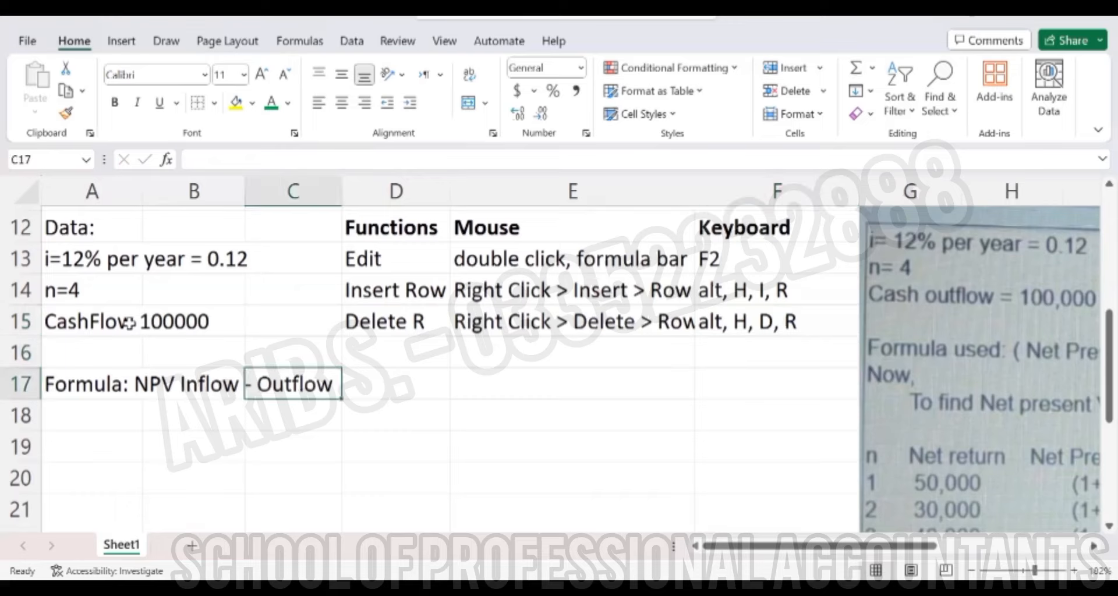
key(Down)
key(Up)
key(Down)
key(Down)
key(Down)
key(Down)
key(Down)
key(Down)
key(Down)
key(Down)
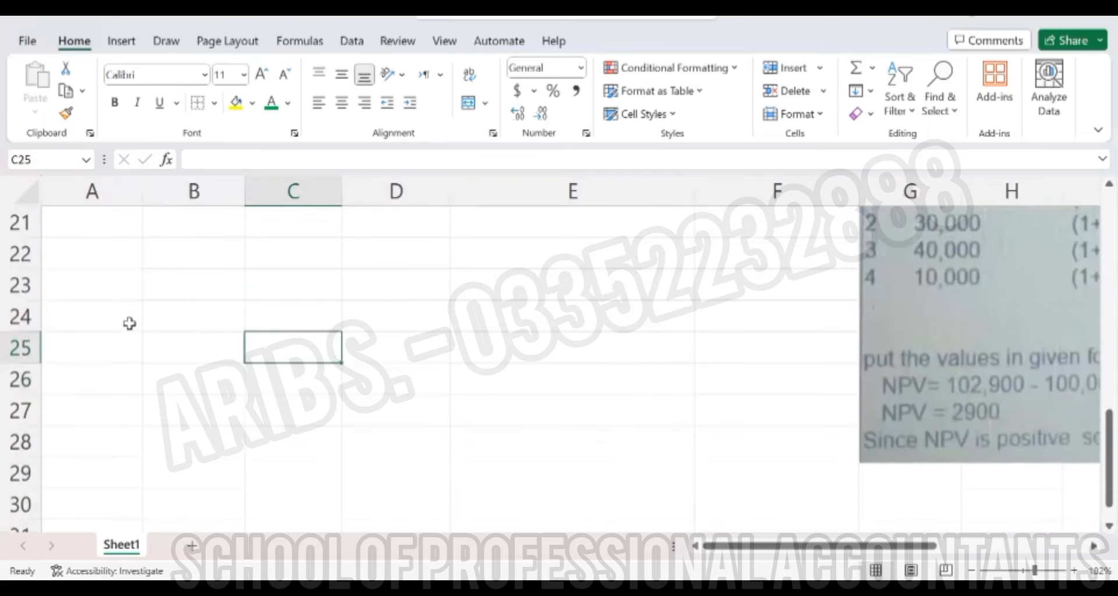
key(Page_Up)
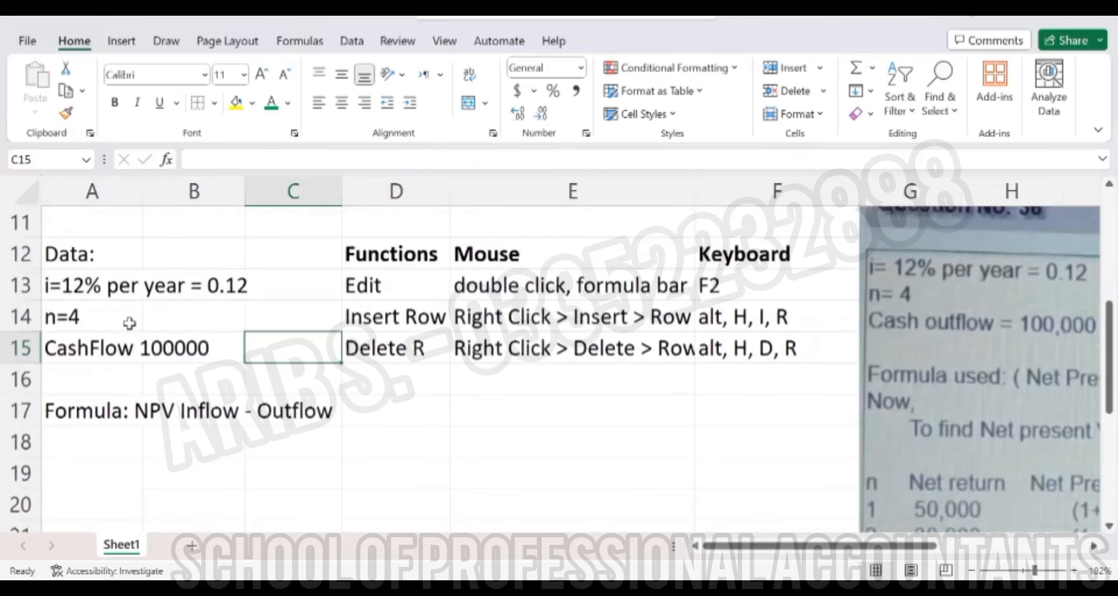
- Delete the whole row 14 containing "n=4" with the Entire row option, and move across to column D
key(Up)
key(Left)
key(Left)
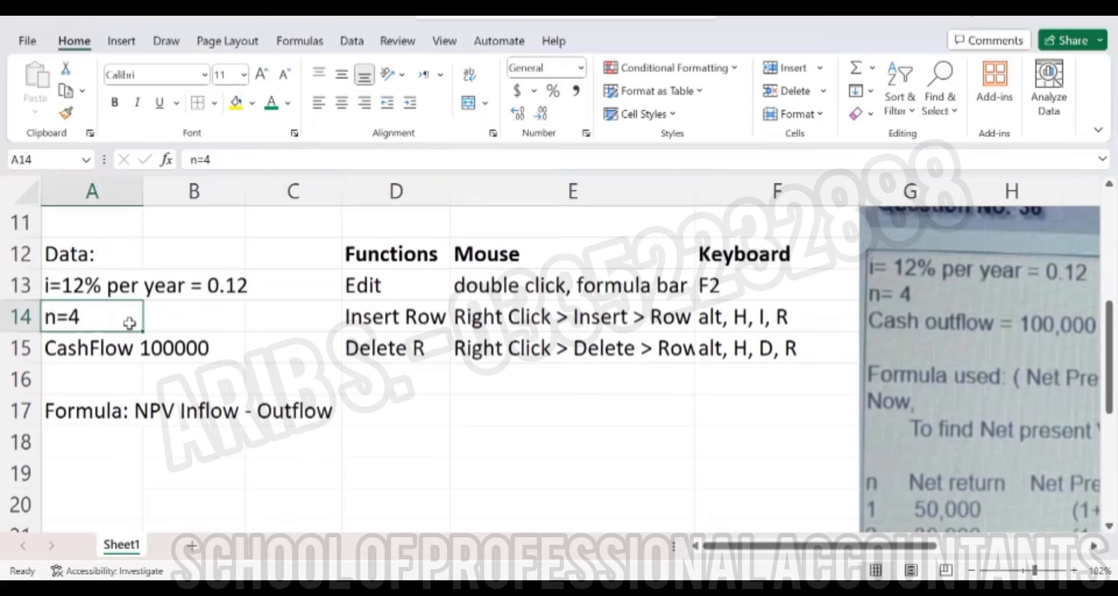
right_click(97, 314)
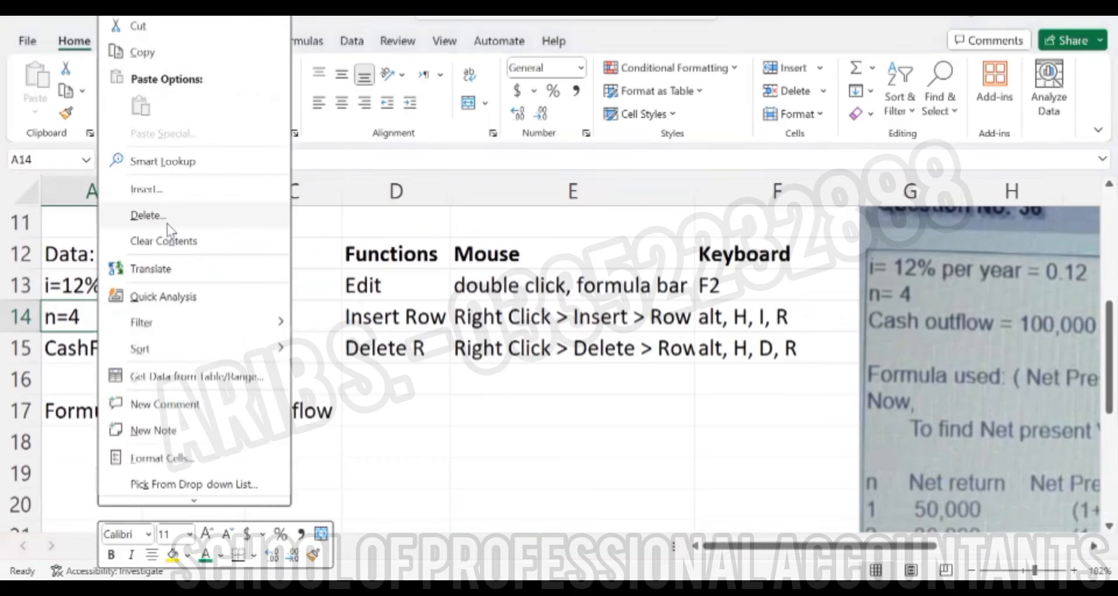
click(165, 216)
click(146, 259)
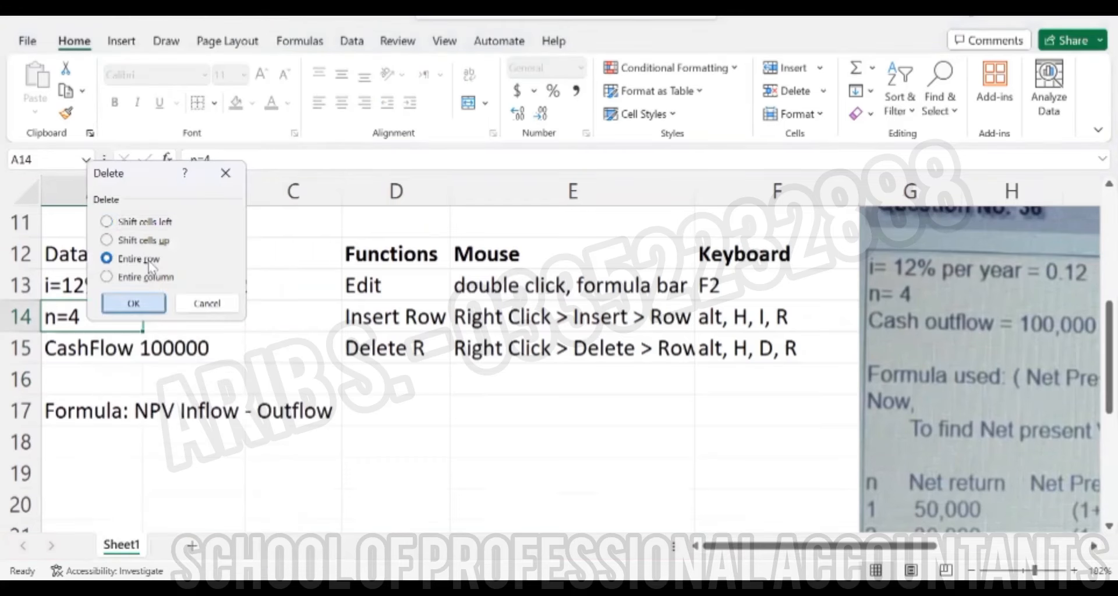
key(Return)
key(Right)
key(Right)
key(Right)
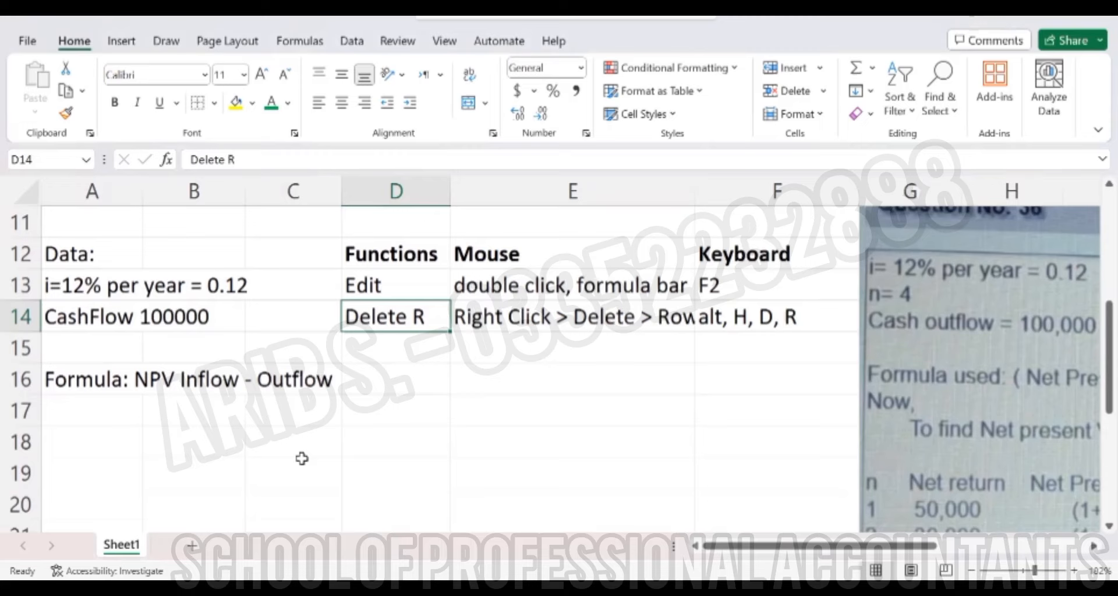
- Undo the deletion of row 14 and return to cell A14
key(ctrl+z)
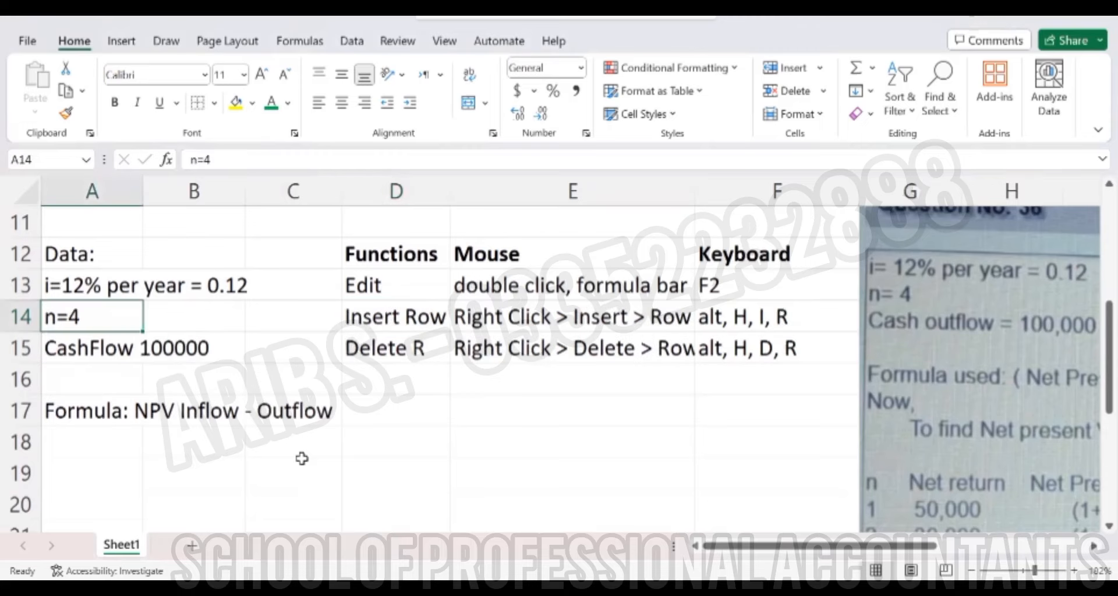
key(Down)
key(Up)
key(Down)
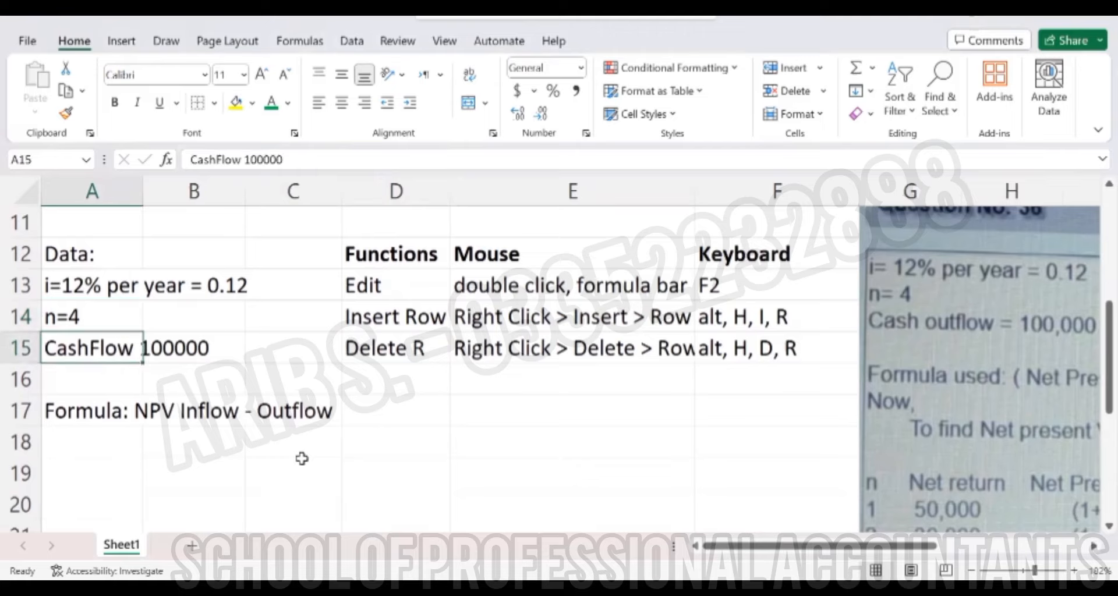
key(Up)
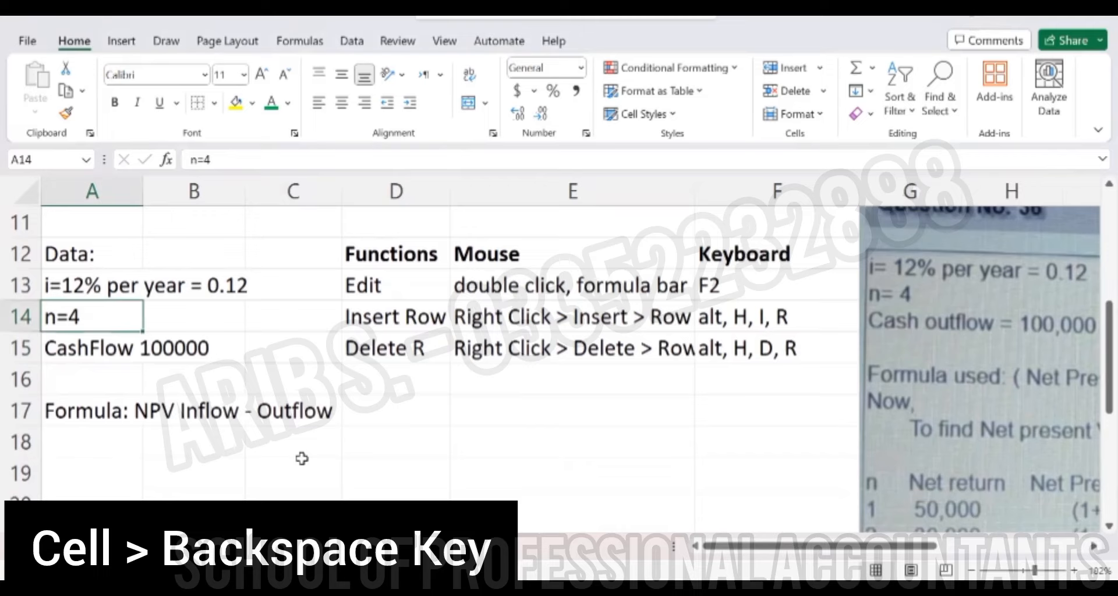
- Clear only the contents of cell A14, check the neighbouring entries in row 14, and return to A14
key(BackSpace)
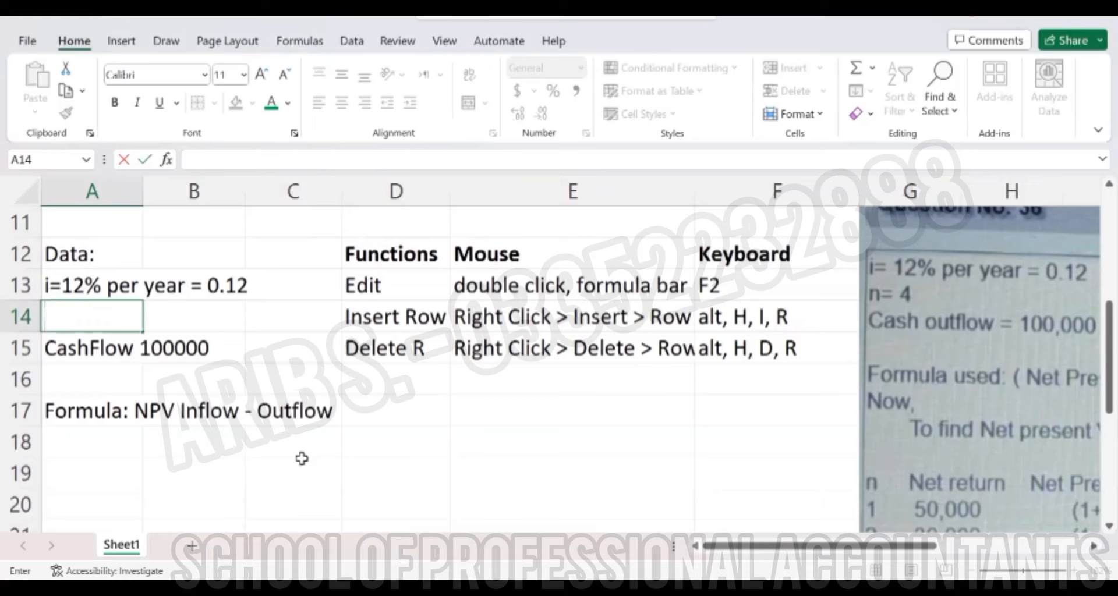
key(Right)
key(Right)
key(Right)
key(shift+Right)
key(shift+Right)
key(shift+Right)
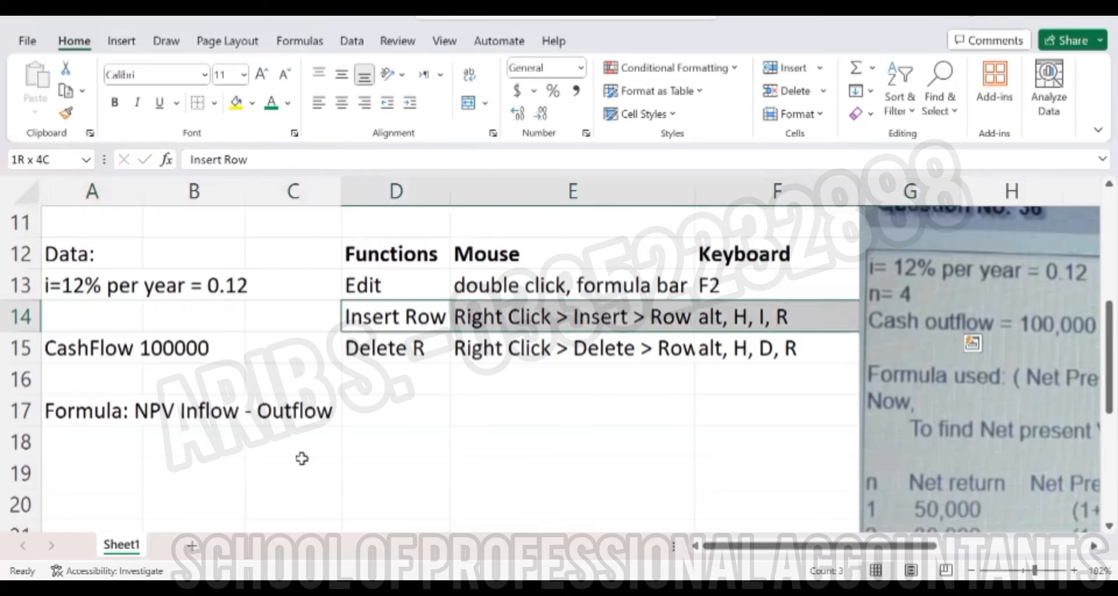
key(Down)
key(Up)
key(Left)
key(Left)
key(Left)
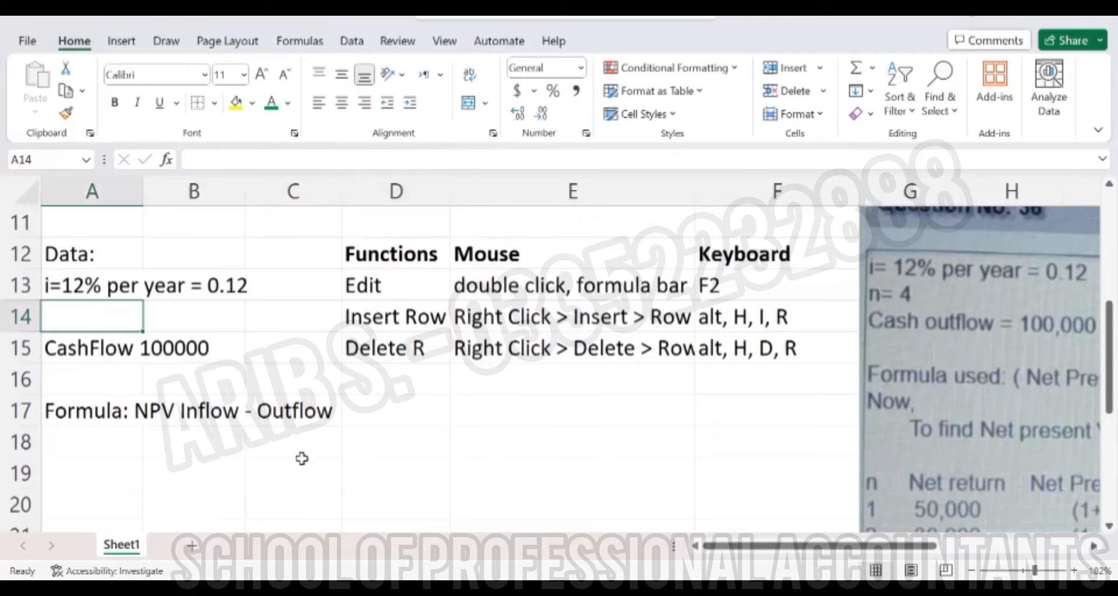
- Enter "n=4" in cell A14 again
text(n=4)
key(Right)
key(Left)
- Select cells A13 to A15 and clear the contents of all three data lines
key(Up)
key(shift+Down)
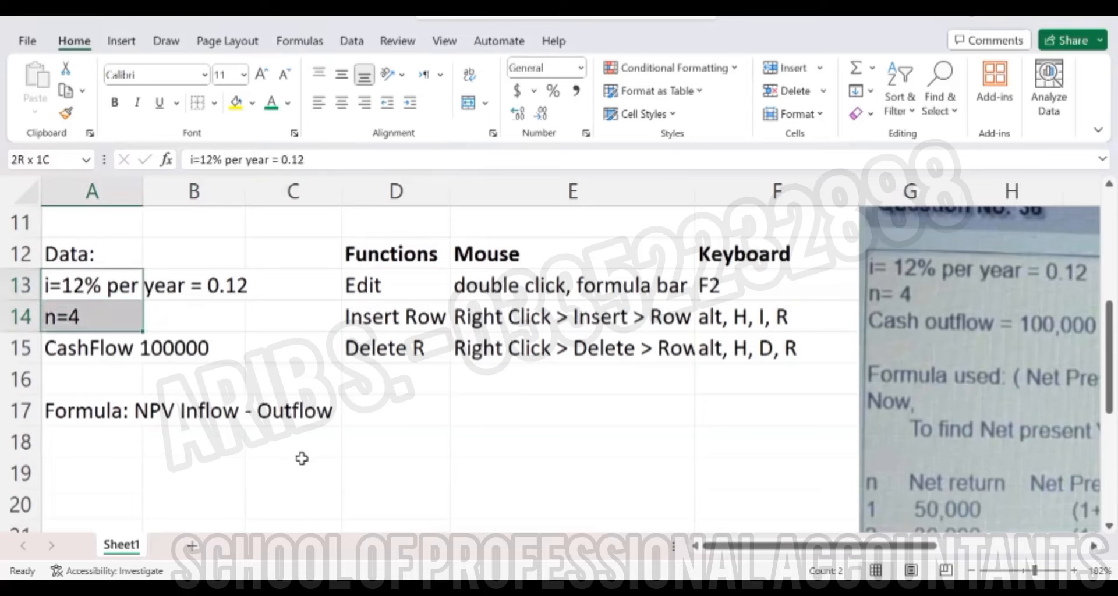
key(shift+Down)
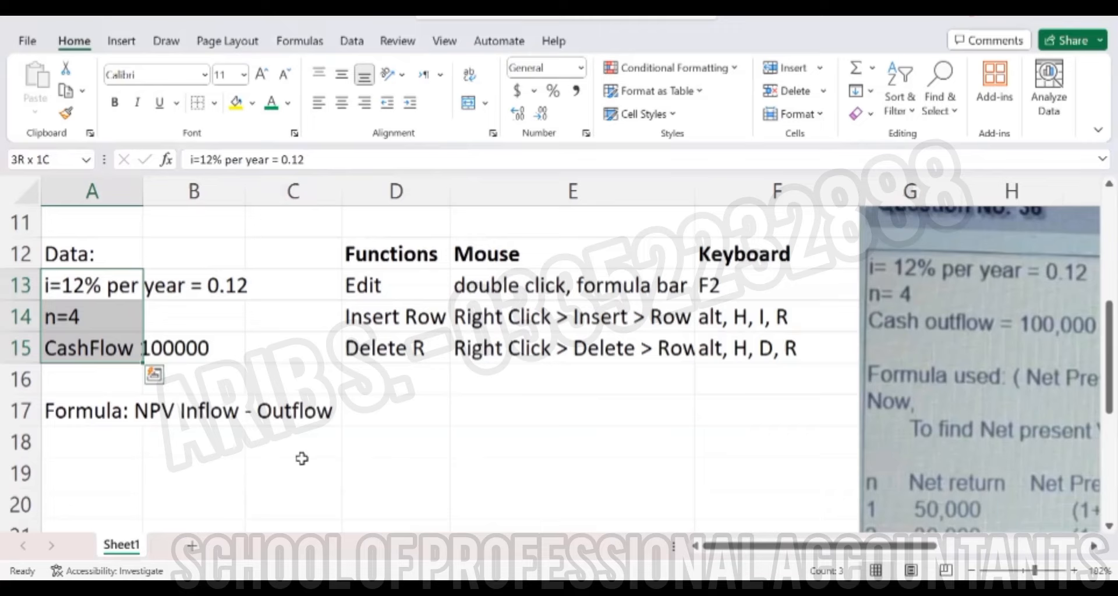
click(163, 304)
click(99, 285)
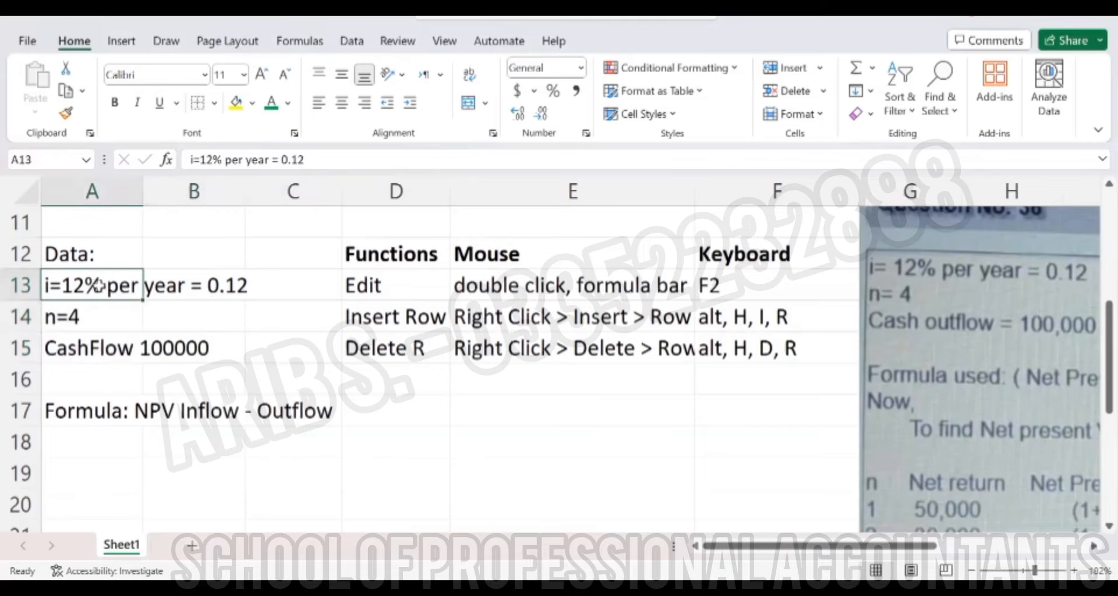
drag(99, 286, 101, 339)
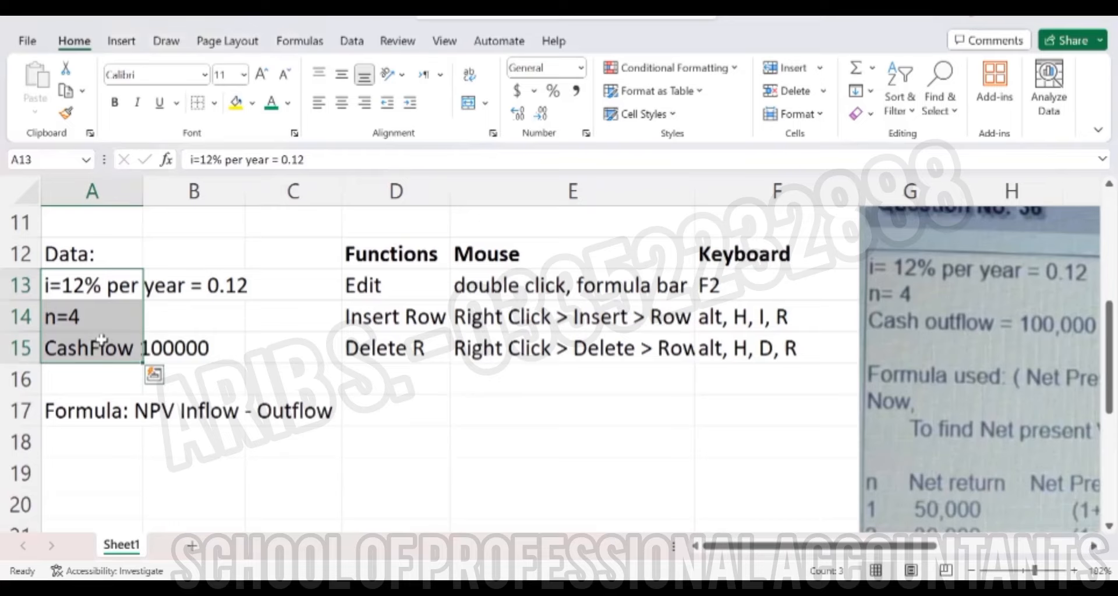
key(BackSpace)
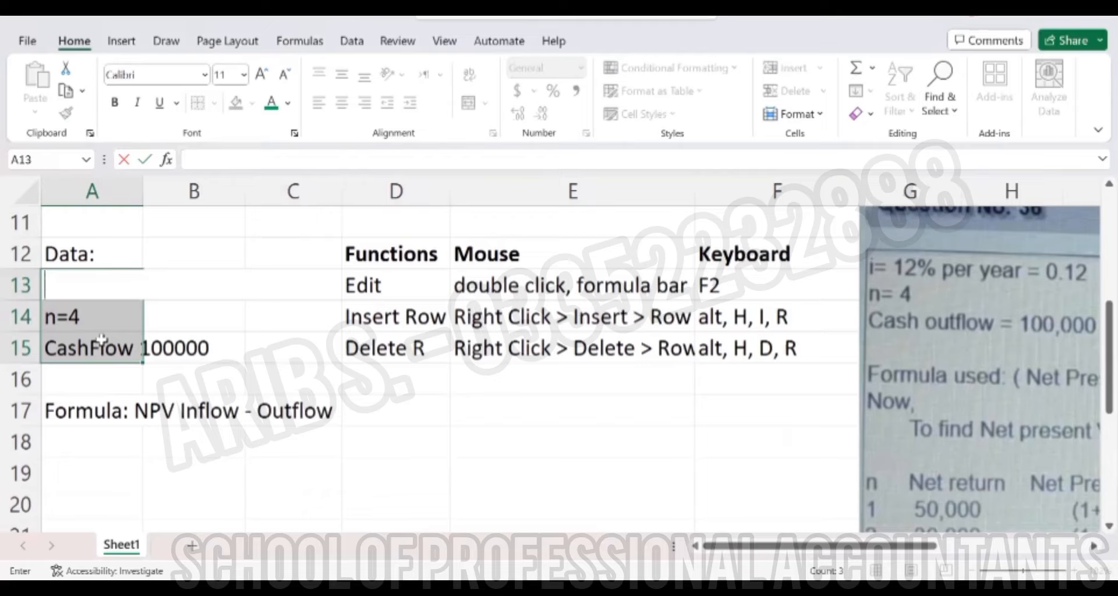
key(Return)
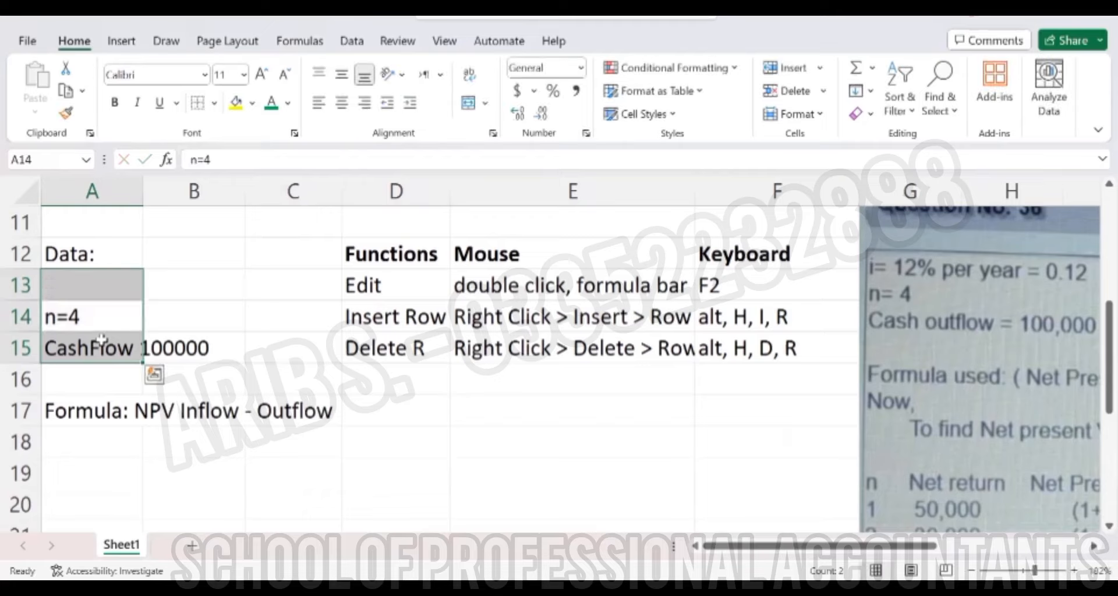
key(BackSpace)
key(Return)
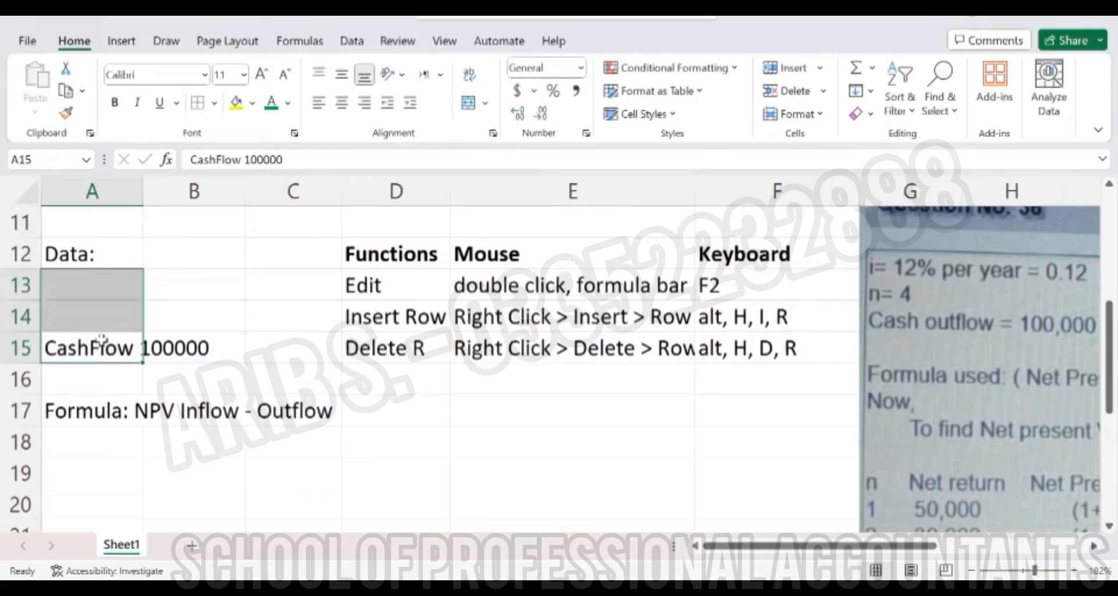
key(Delete)
key(Return)
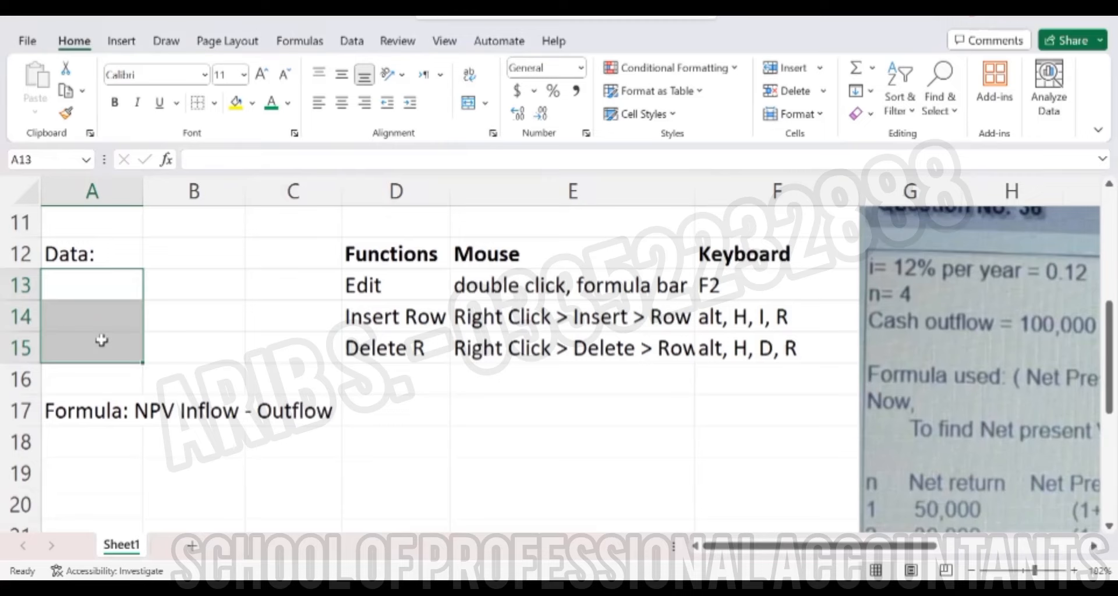
- Undo the clearing of cells A13 to A15 and go to cell A13
key(ctrl+z)
key(ctrl+z)
key(ctrl+z)
key(ctrl+z)
key(ctrl+z)
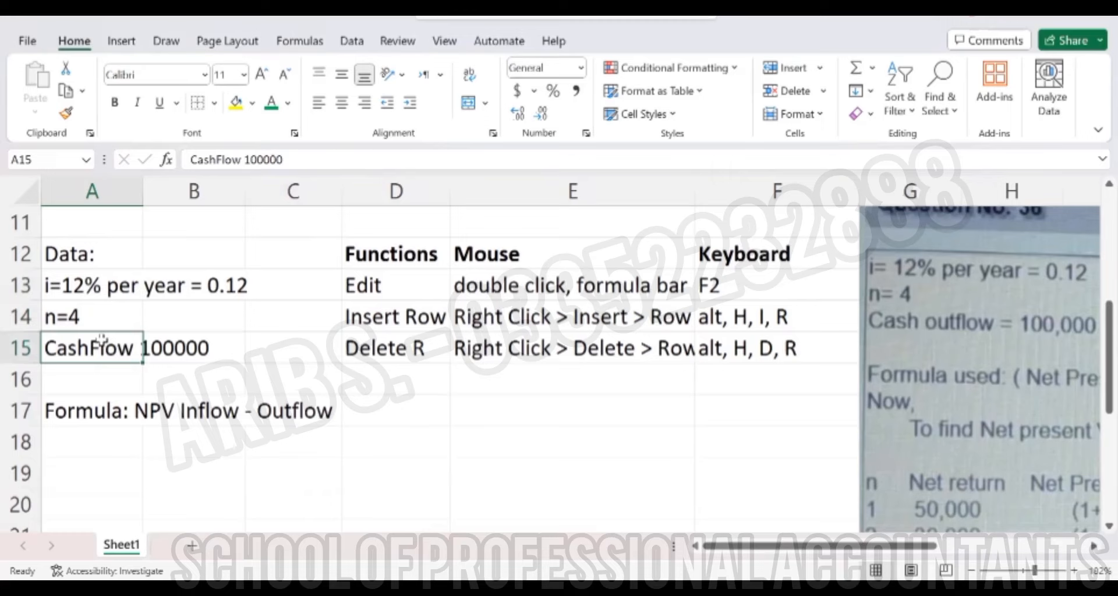
key(Up)
key(Up)
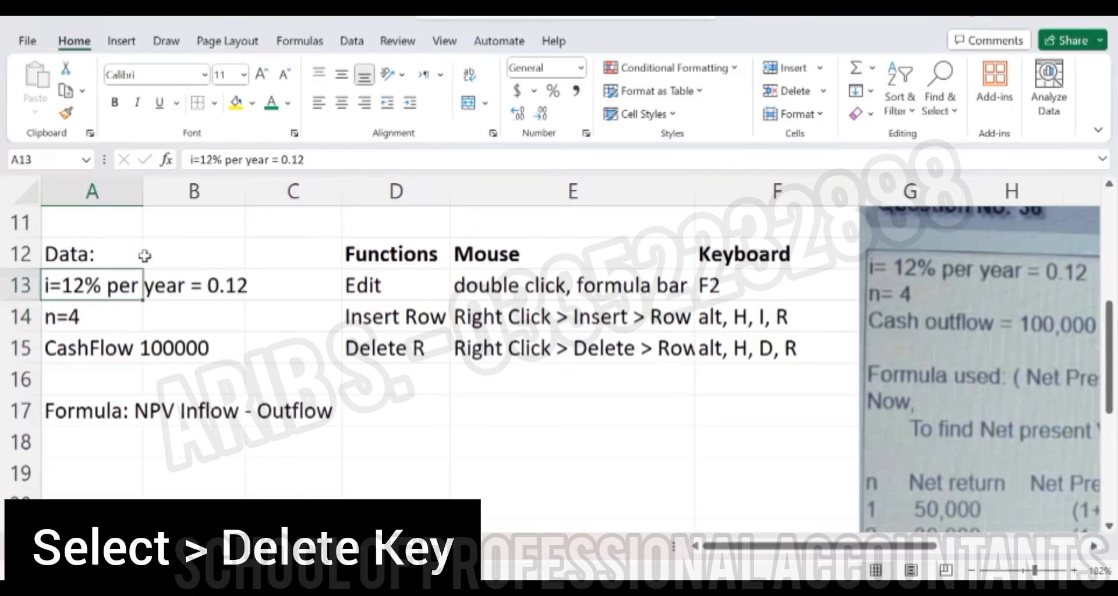
- Clear the contents of the three data lines in cells A13 to A15, and undo the clearing
drag(120, 278, 121, 336)
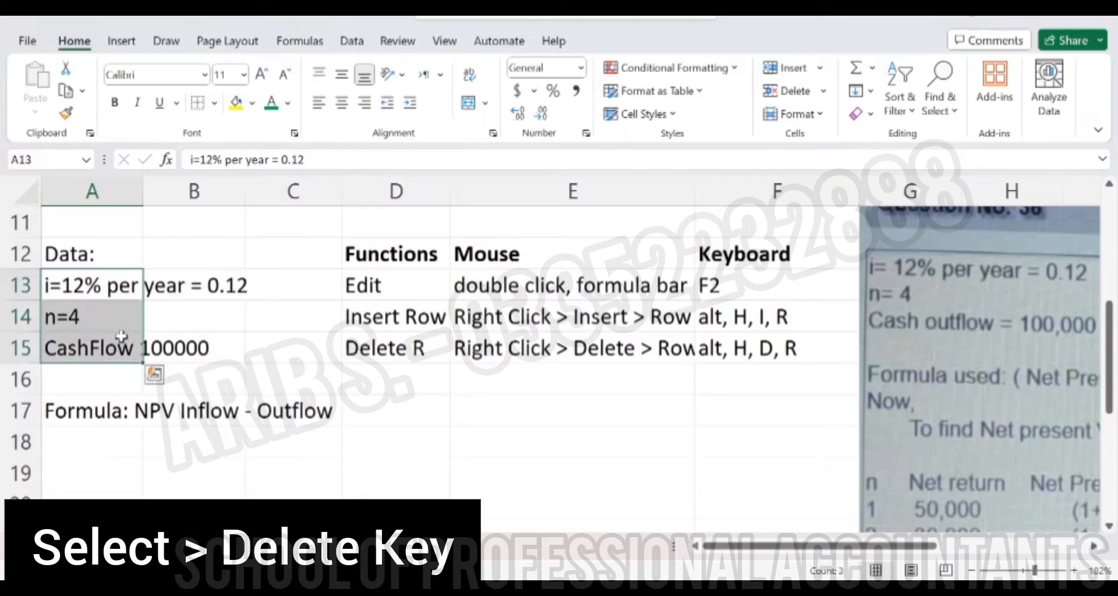
key(Delete)
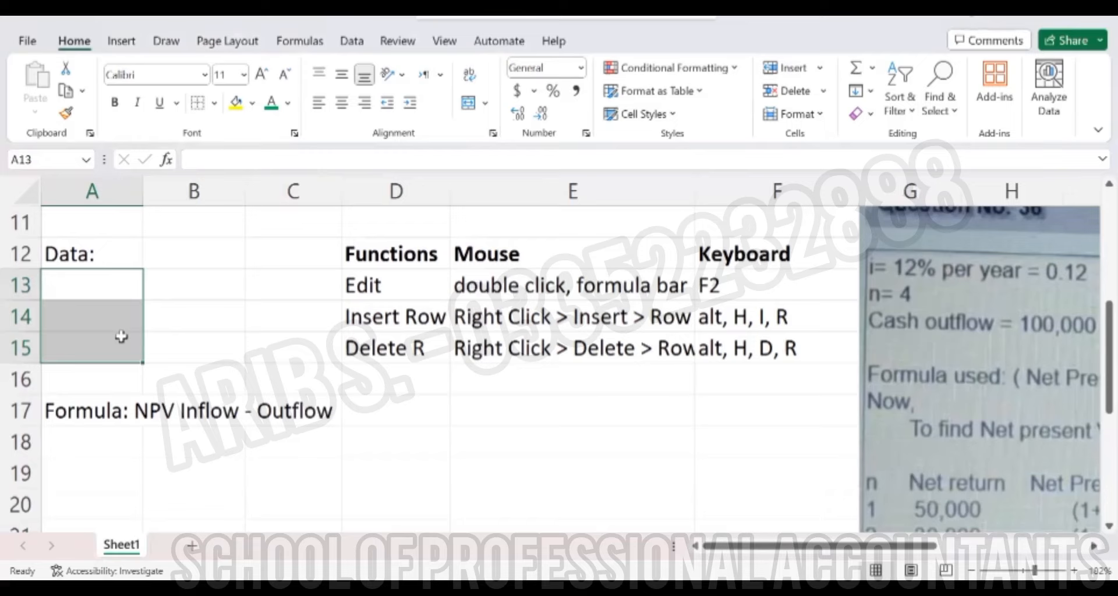
click(293, 491)
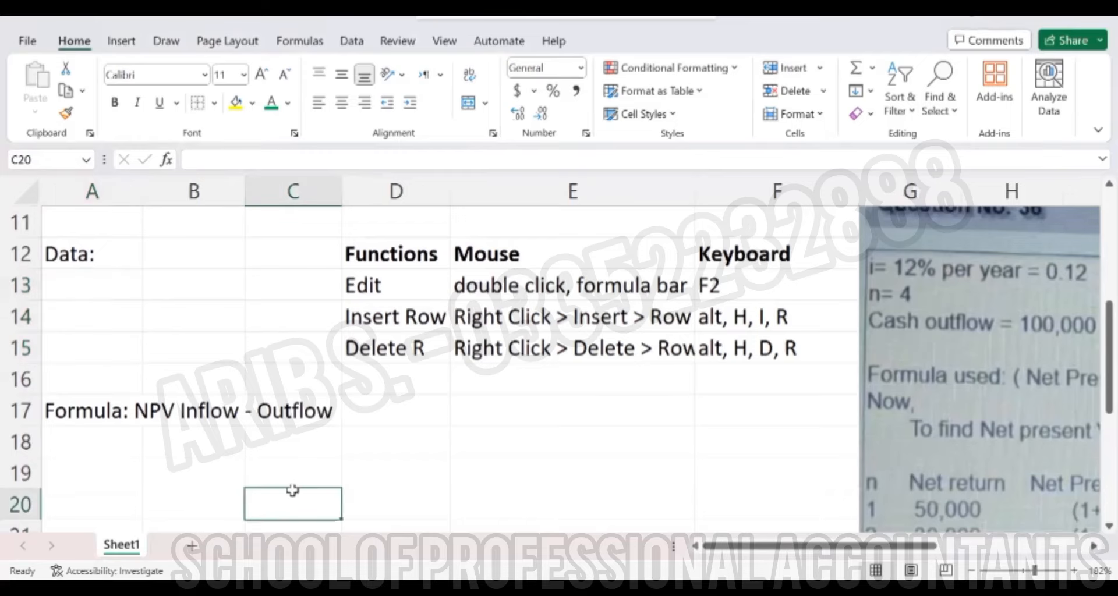
key(ctrl+z)
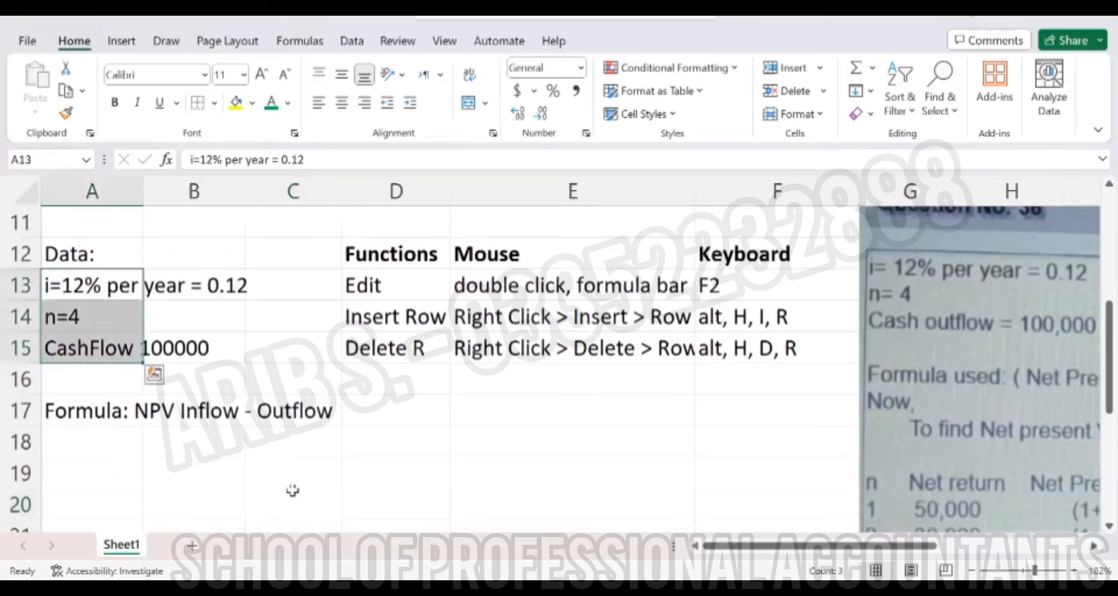
key(Right)
key(Left)
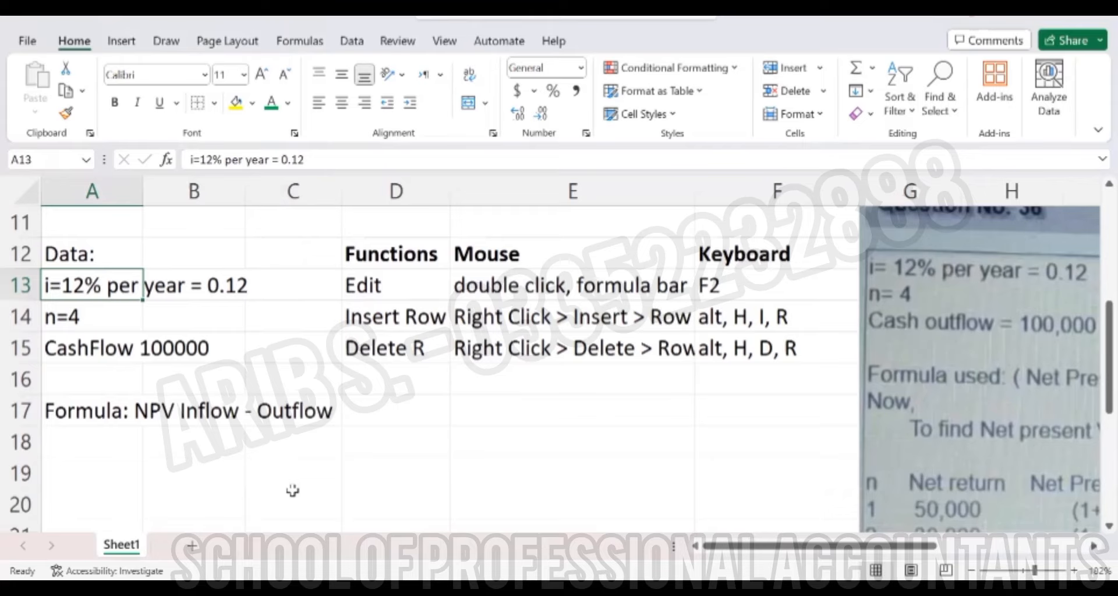
- Enter "Delete/backspace" in cell D16 as the next entry in the Functions column
key(Right)
key(Right)
key(Right)
key(Down)
key(Down)
key(Down)
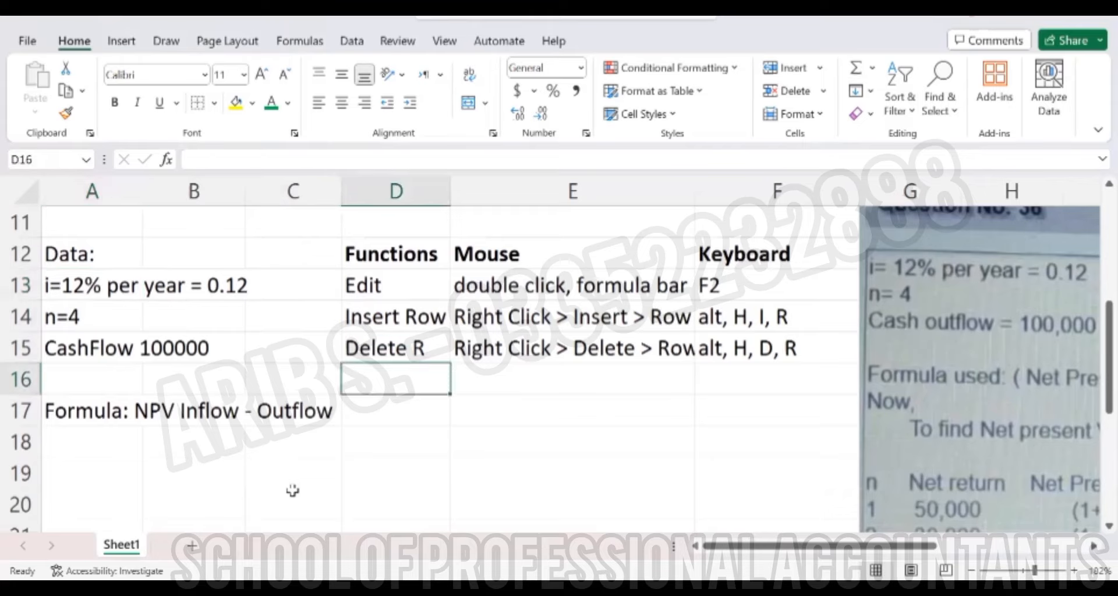
text(D)
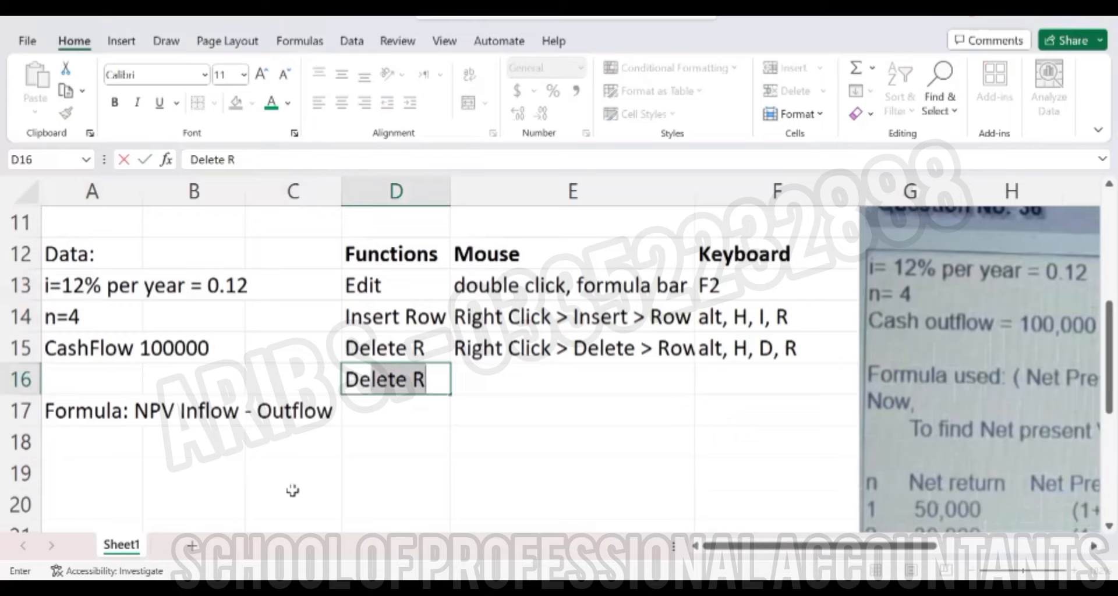
key(BackSpace)
key(BackSpace)
key(BackSpace)
key(BackSpace)
key(BackSpace)
key(BackSpace)
text(lete/)
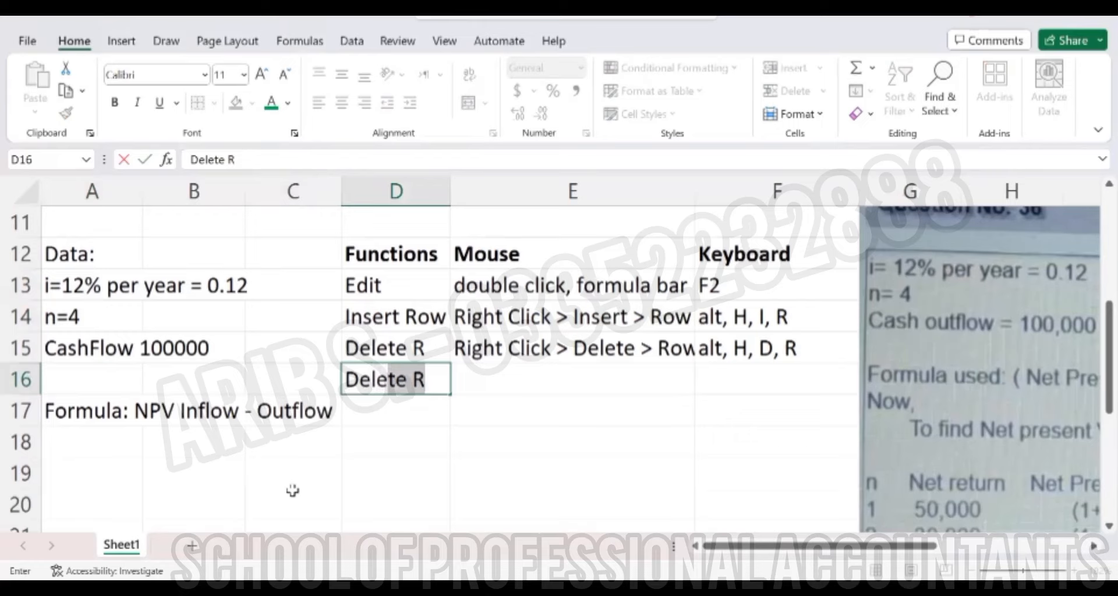
text(bacj)
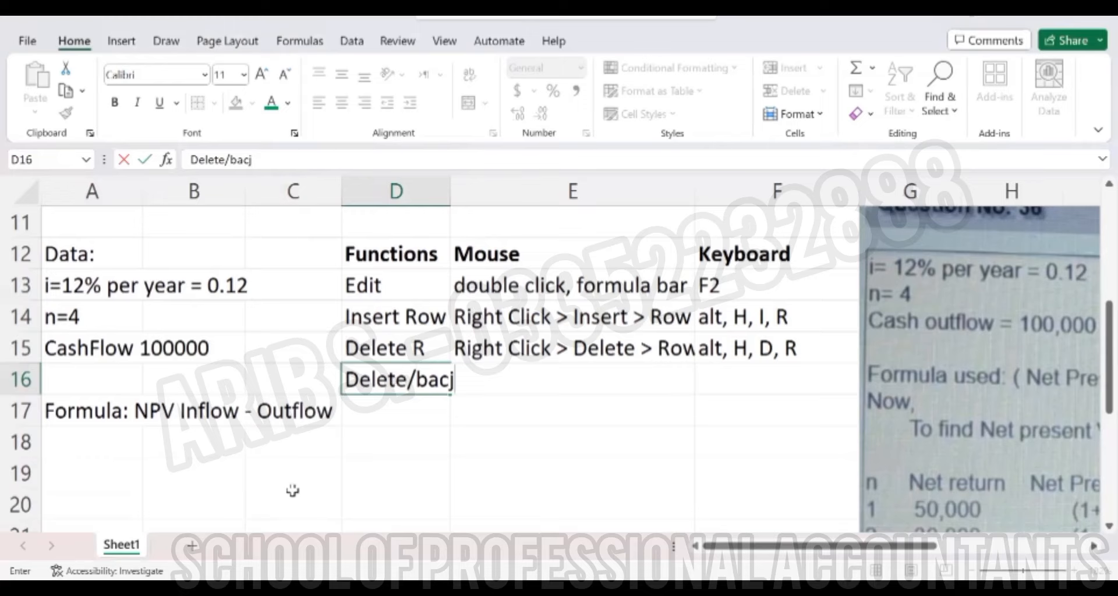
key(BackSpace)
text(kups)
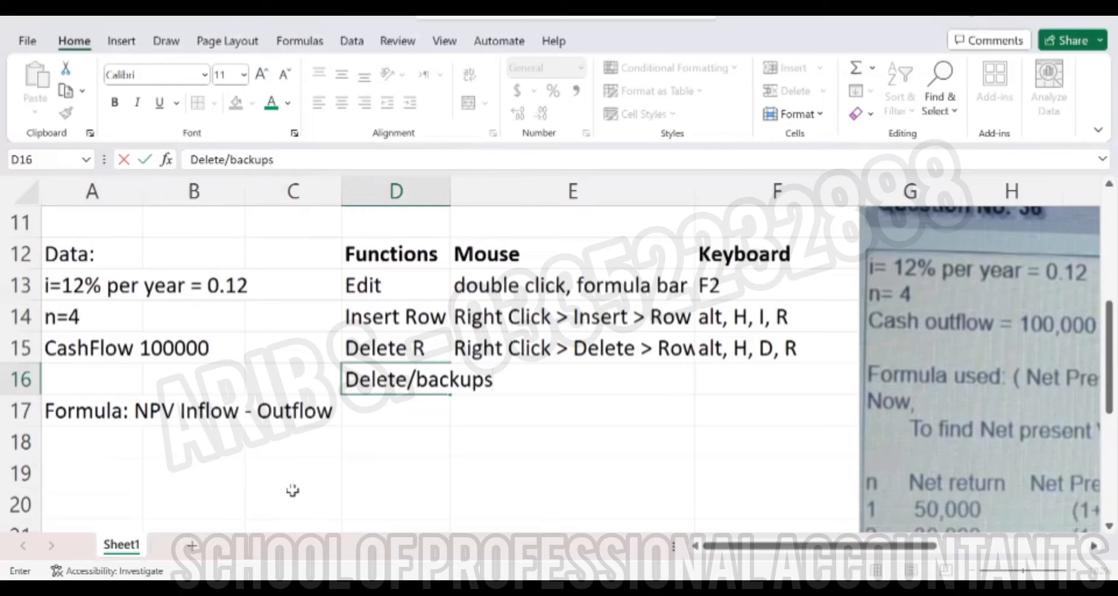
key(BackSpace)
key(BackSpace)
key(BackSpace)
text(space)
key(Return)
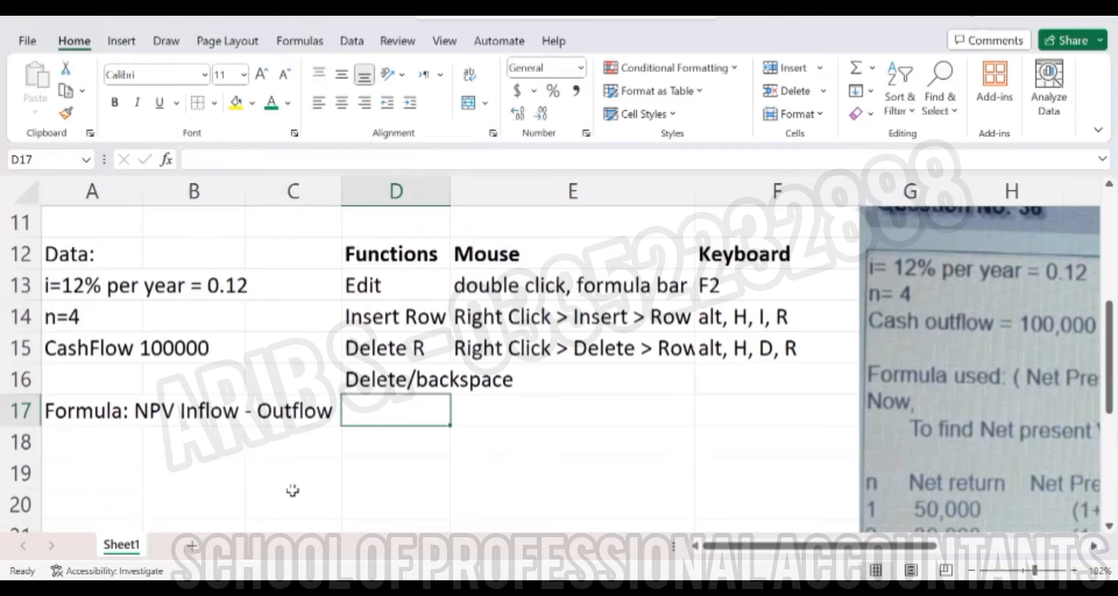
- Move the worked-solution picture so it starts in column D, with its net return and present value table next to the empty rows below the formula
key(Down)
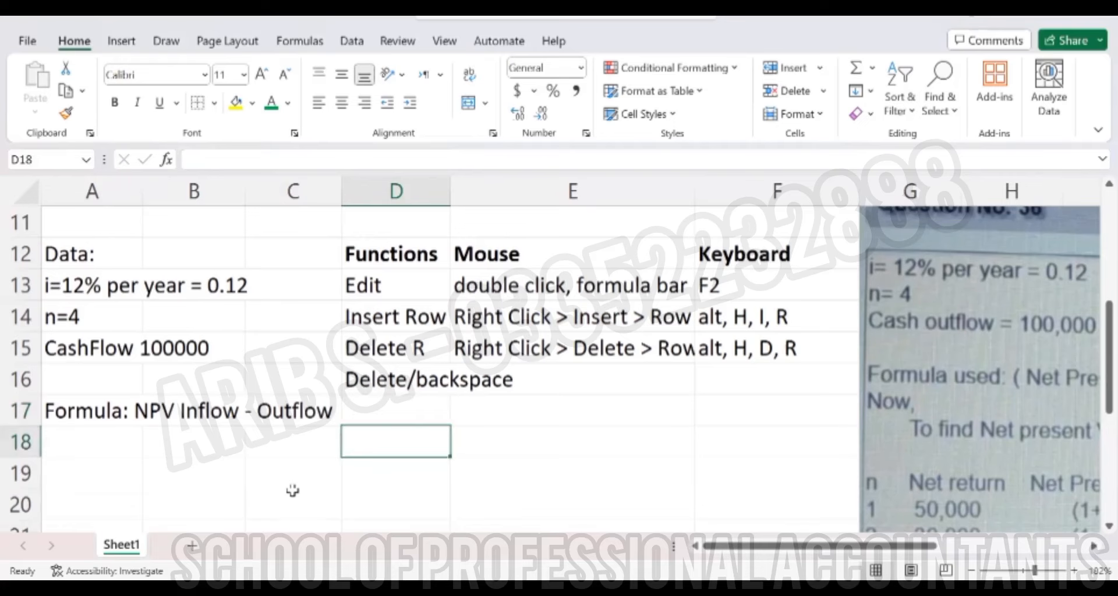
key(Left)
key(Down)
key(Down)
key(Down)
key(Down)
key(Down)
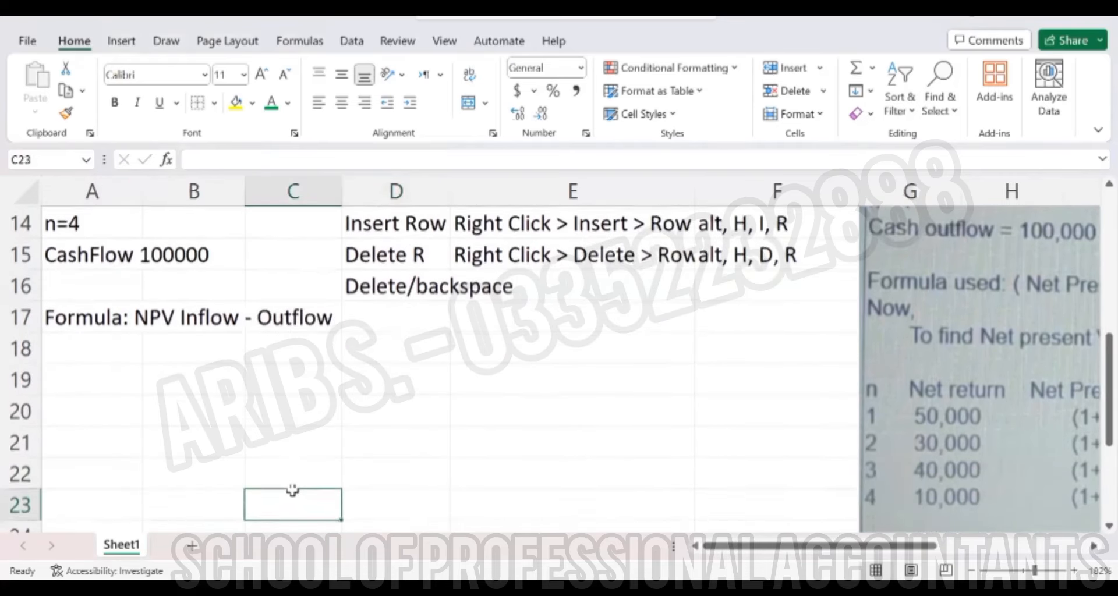
key(Up)
key(Up)
key(Up)
drag(1022, 370, 774, 366)
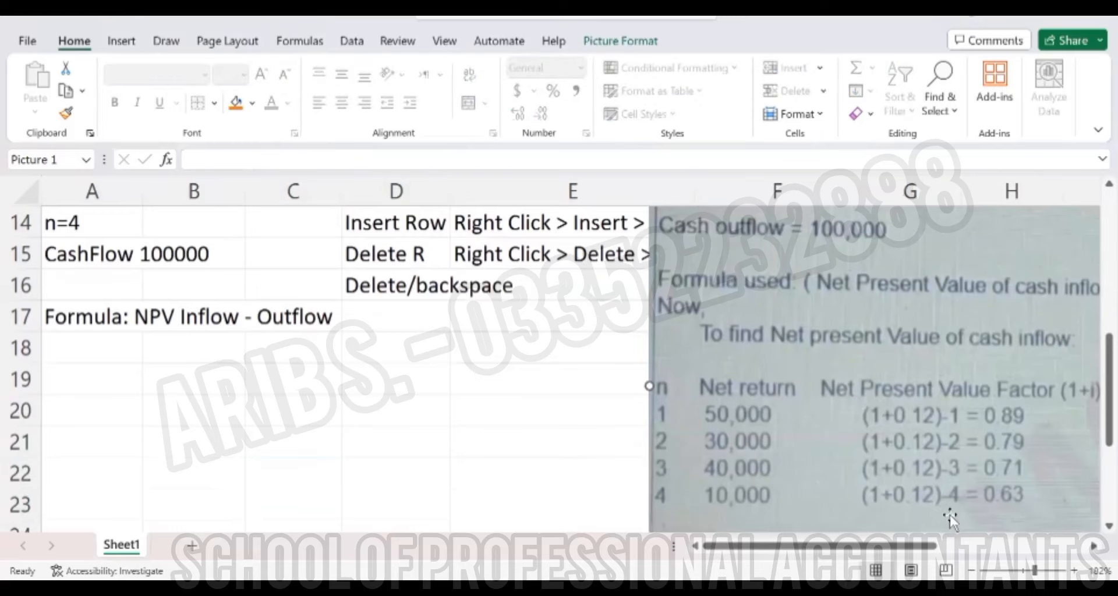
drag(798, 438, 557, 336)
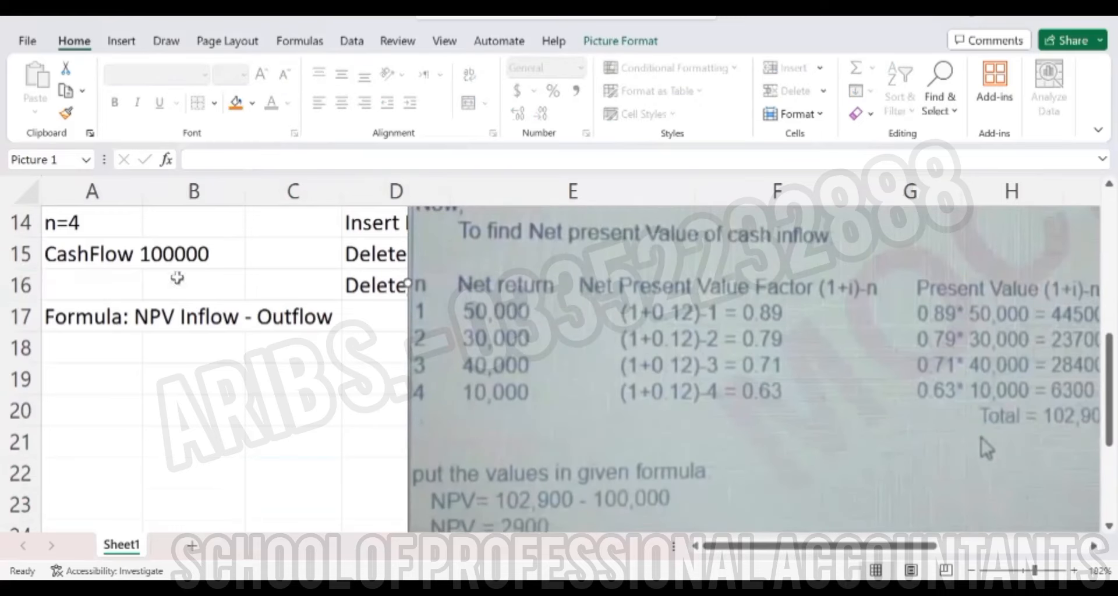